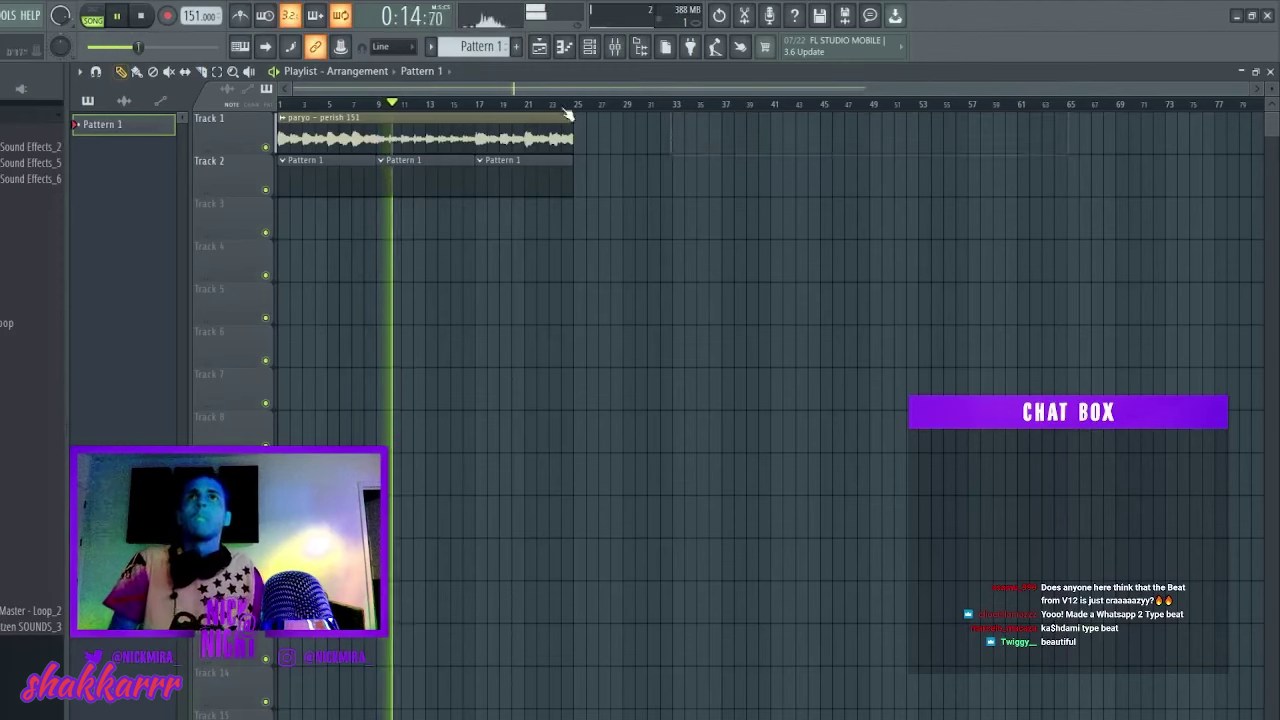
# Show all channels in the channel rack and delete the empty Sampler channel.
pyautogui.click(610, 50)
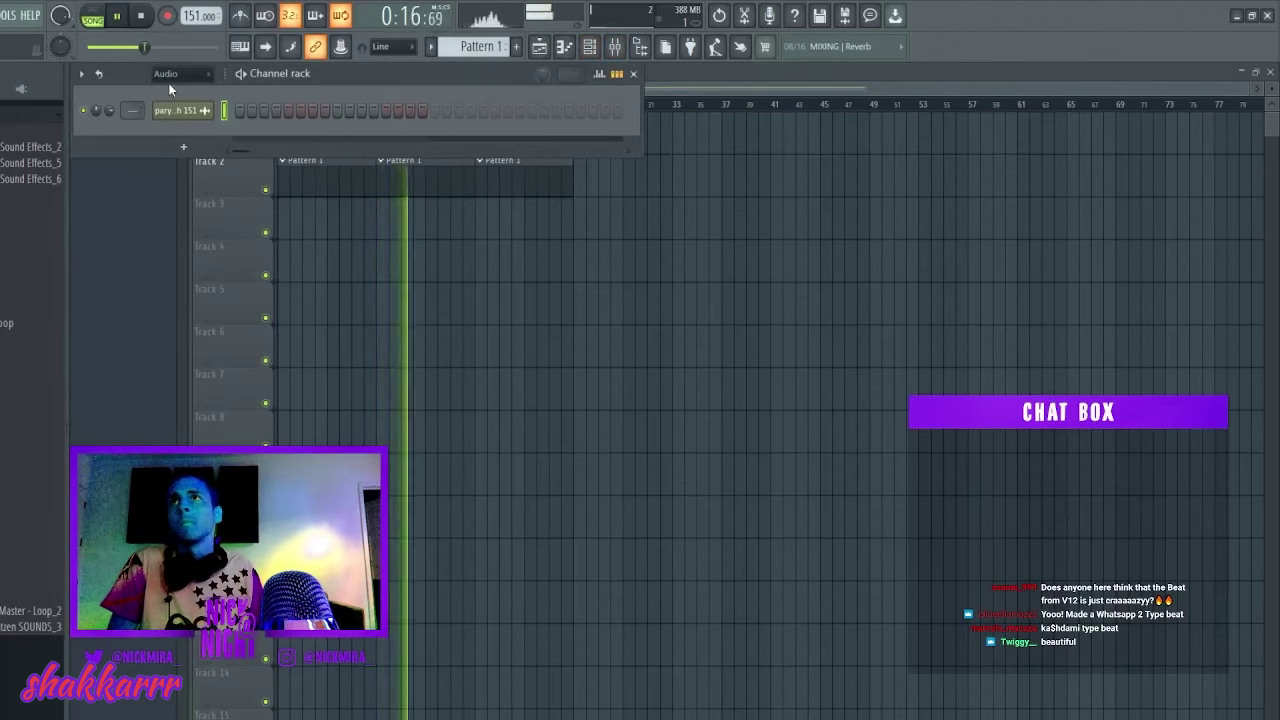
pyautogui.press('pageup')
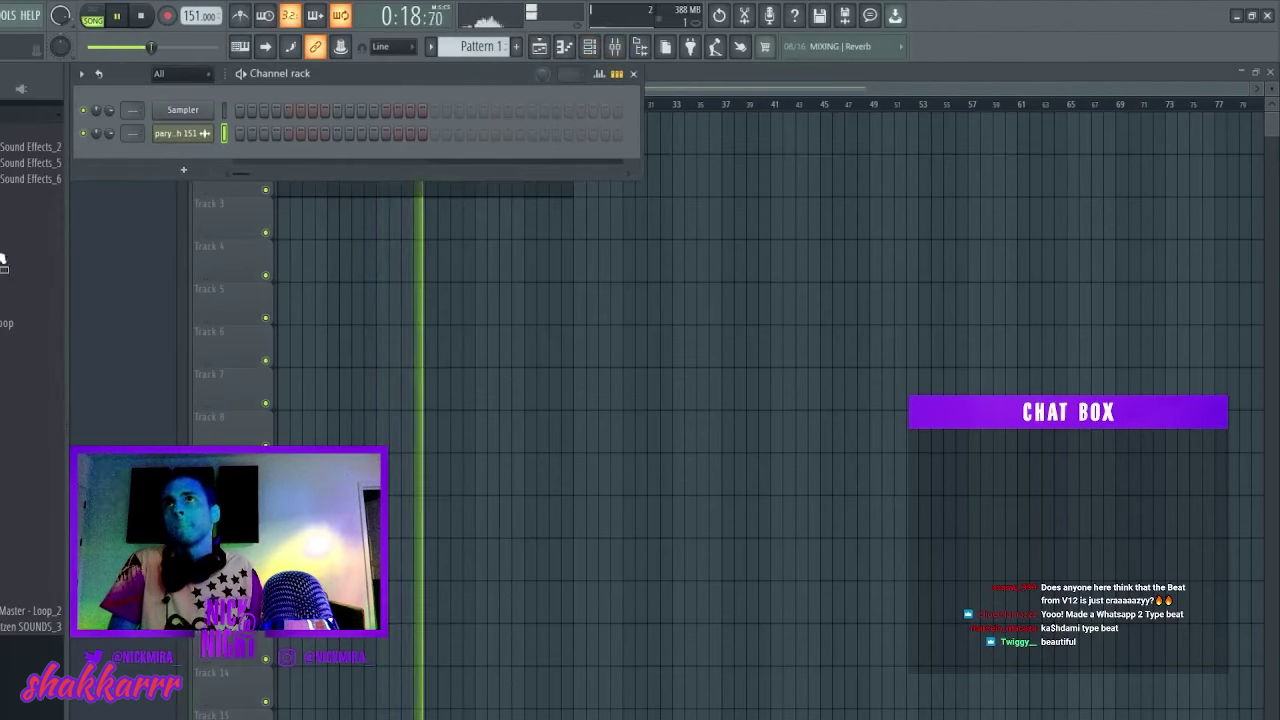
pyautogui.scroll(6, 3, 268)
pyautogui.hotkey('alt', 'Delete')
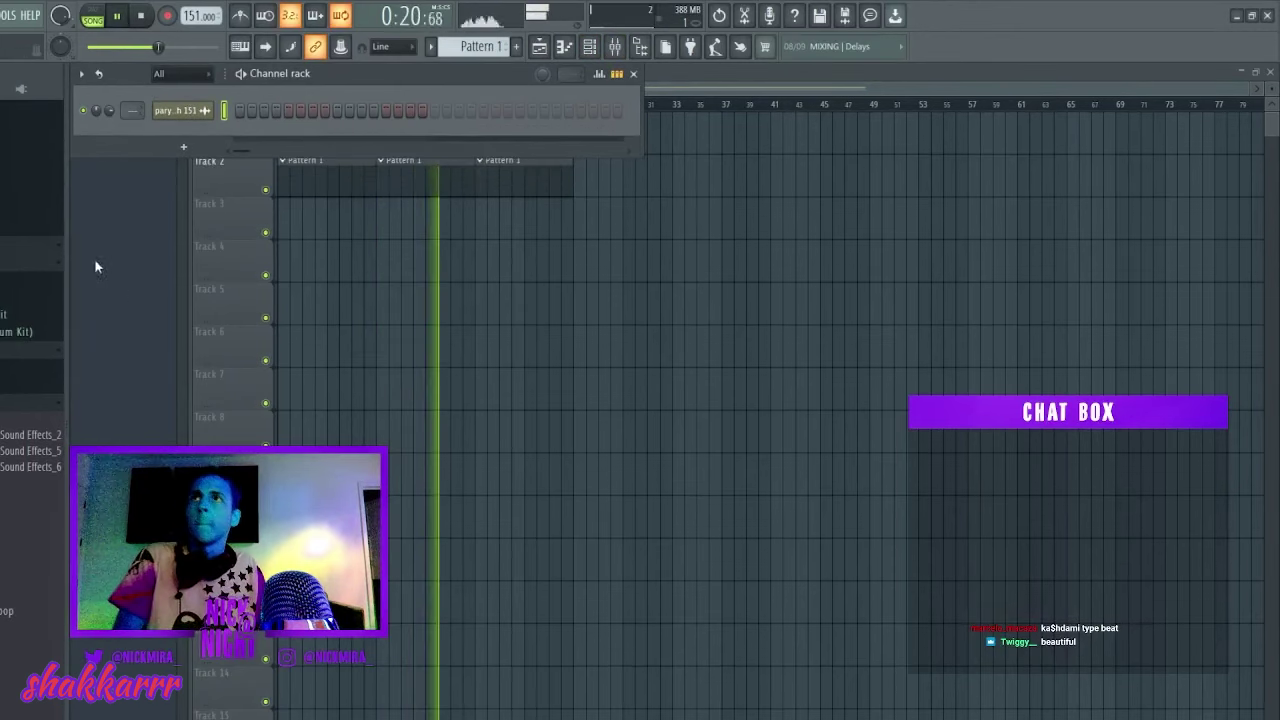
# Load the YK - Metro HH (Hats)_2 sample as a new channel, fill every second step, and open its piano roll.
pyautogui.click(8, 400)
pyautogui.click(8, 417)
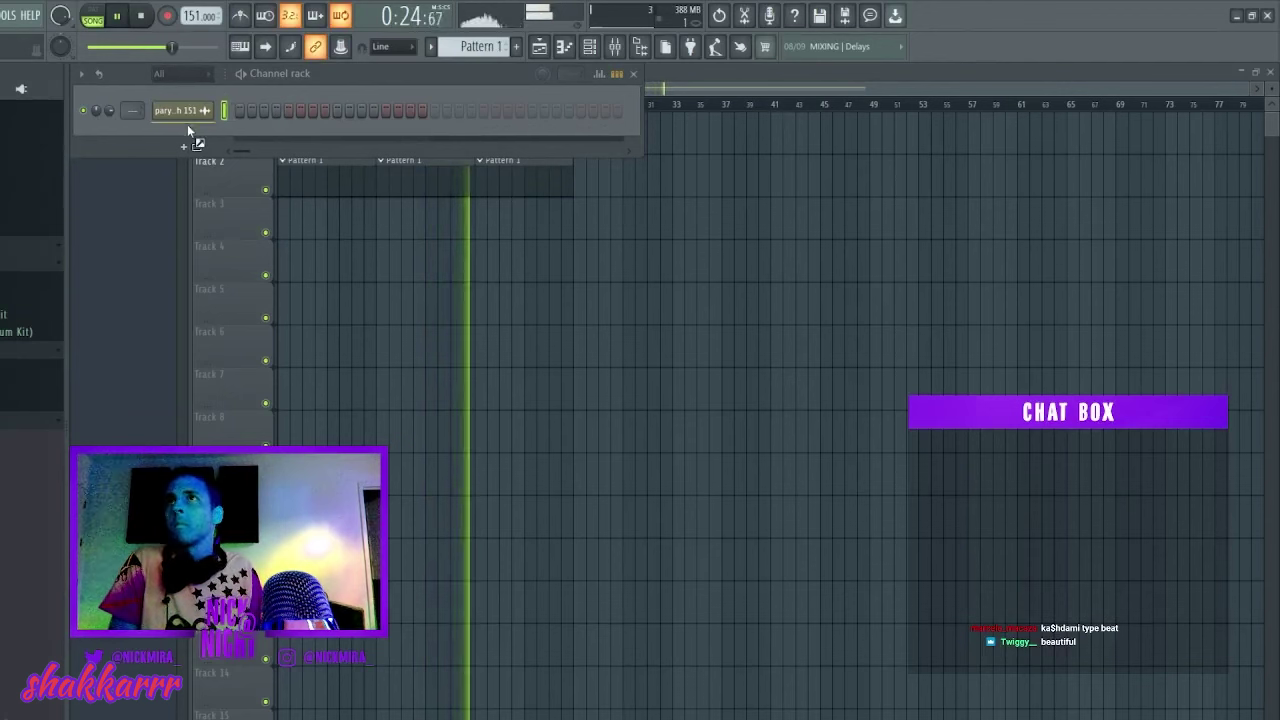
pyautogui.moveTo(187, 124); pyautogui.dragTo(190, 137)
pyautogui.press('F7')
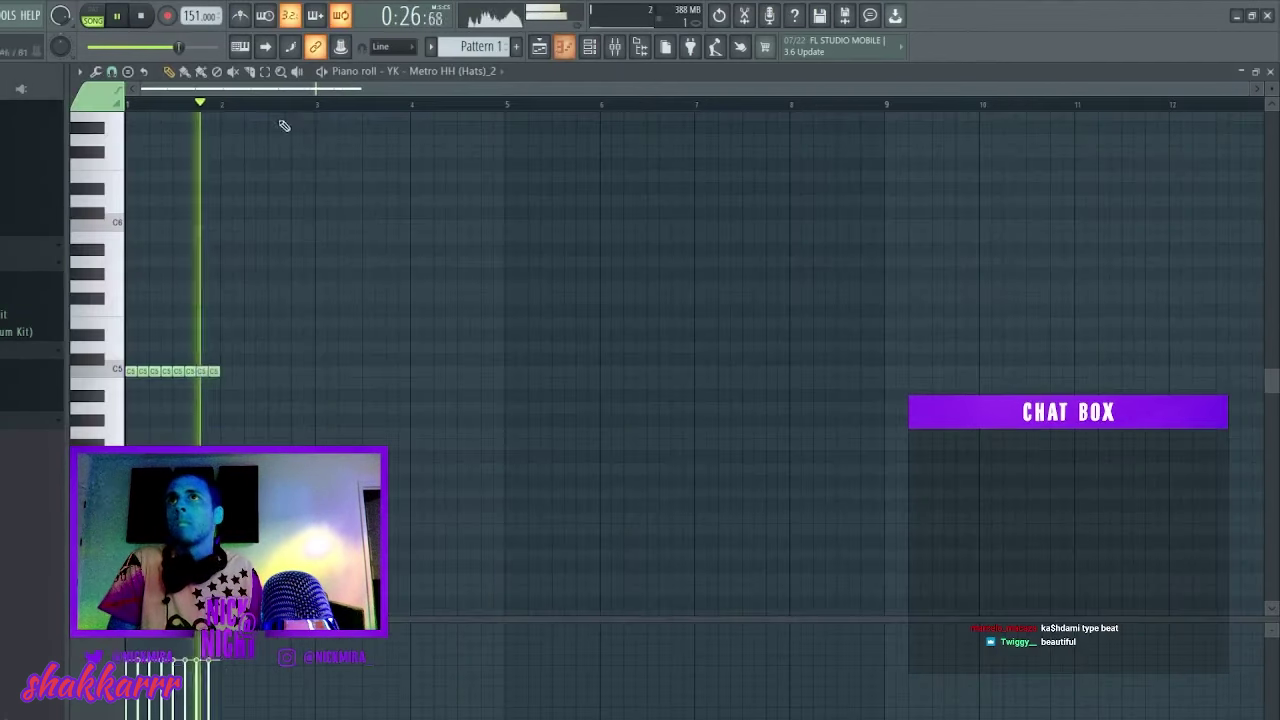
# Duplicate the one-bar hi-hat pattern until it fills eight bars, removing any surplus bar, and deselect the notes.
pyautogui.hotkey('ctrl', 'a')
pyautogui.hotkey('ctrl', 'b')
pyautogui.hotkey('ctrl', 'b')
pyautogui.hotkey('ctrl', 'b')
pyautogui.hotkey('ctrl', 'b')
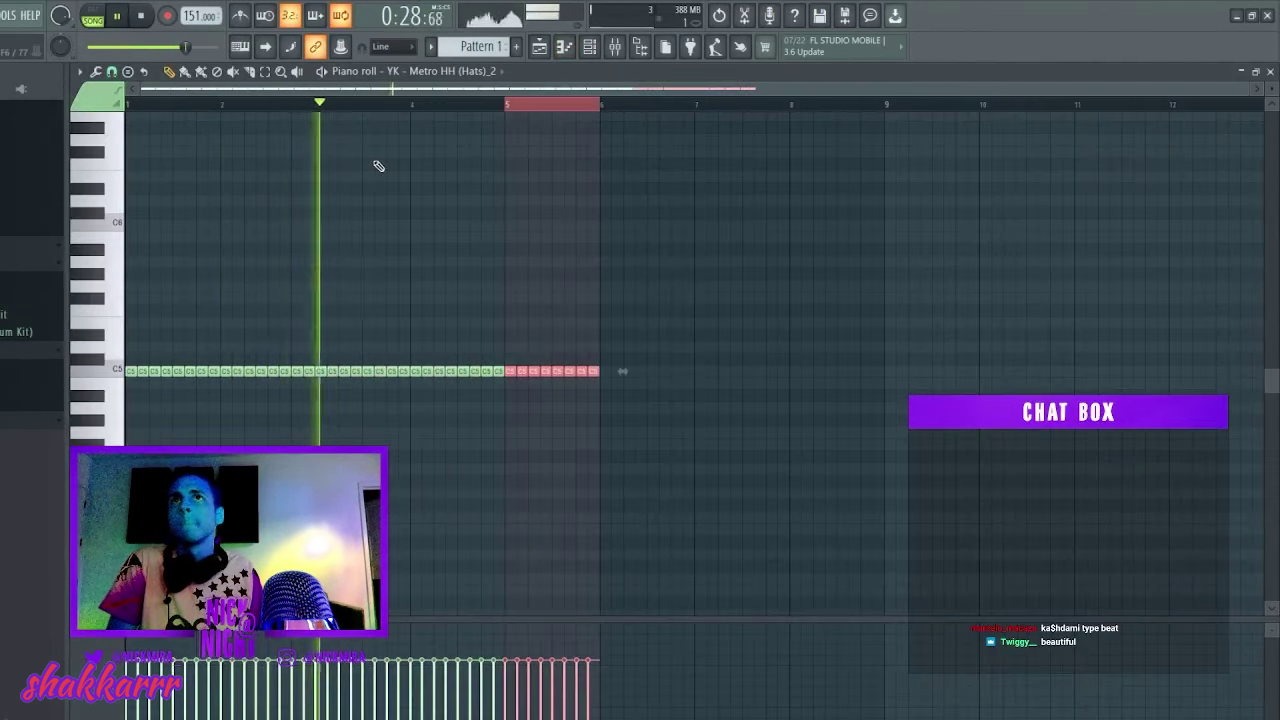
pyautogui.press('Delete')
pyautogui.hotkey('ctrl', 'b')
pyautogui.hotkey('ctrl', 'd')
pyautogui.scroll(3, 490, 106)
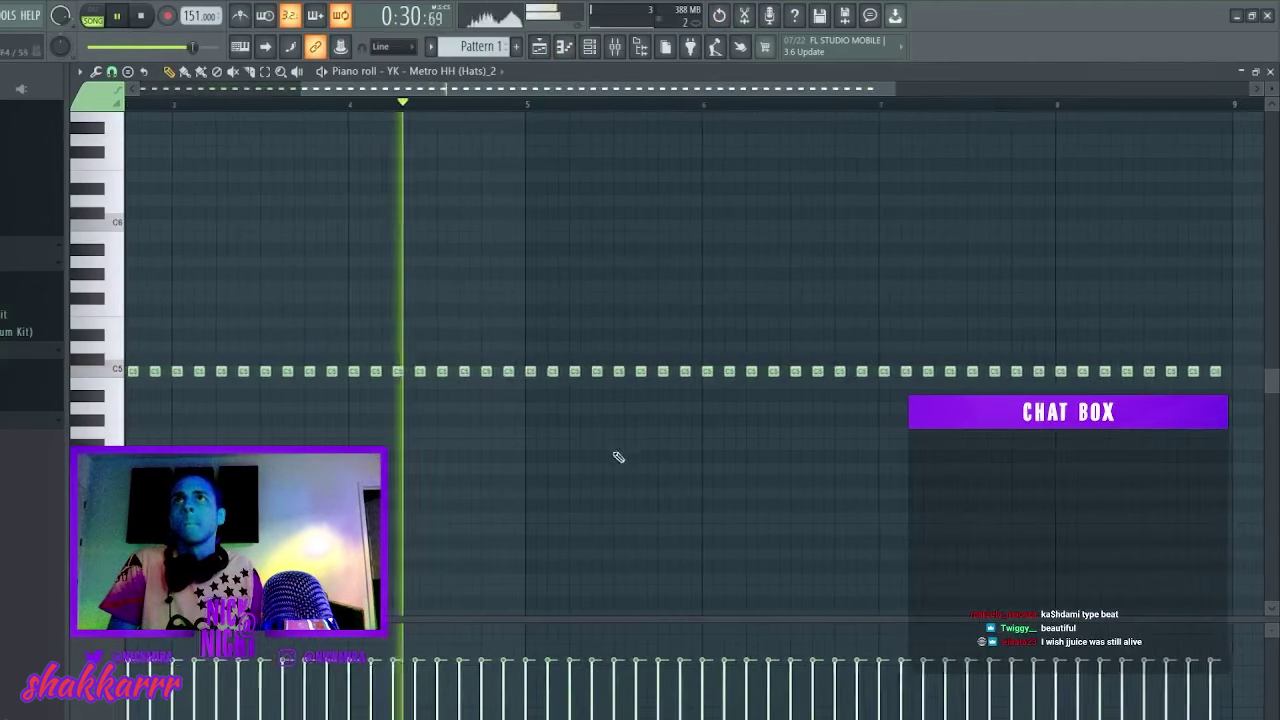
# Chop the opening hi-hat note into a fast roll and insert an extra hit near the end of bar 1.
pyautogui.press('space')
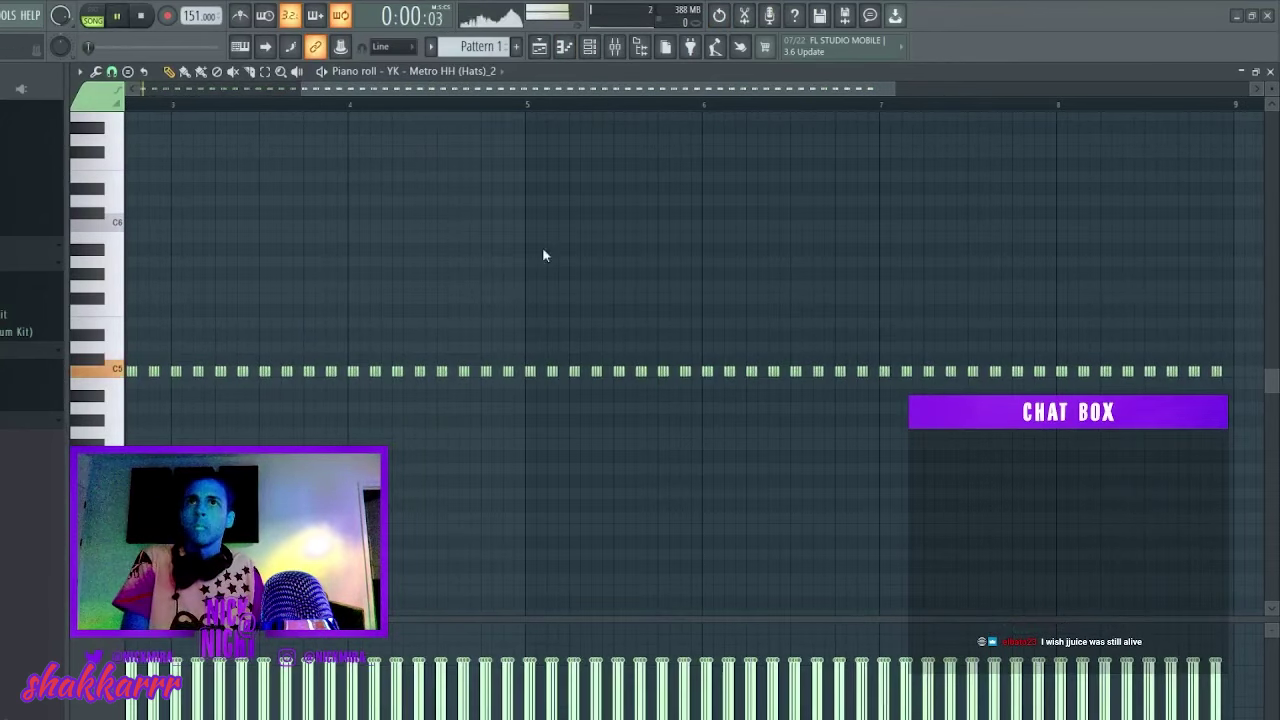
pyautogui.moveTo(546, 91); pyautogui.dragTo(353, 98)
pyautogui.press('space')
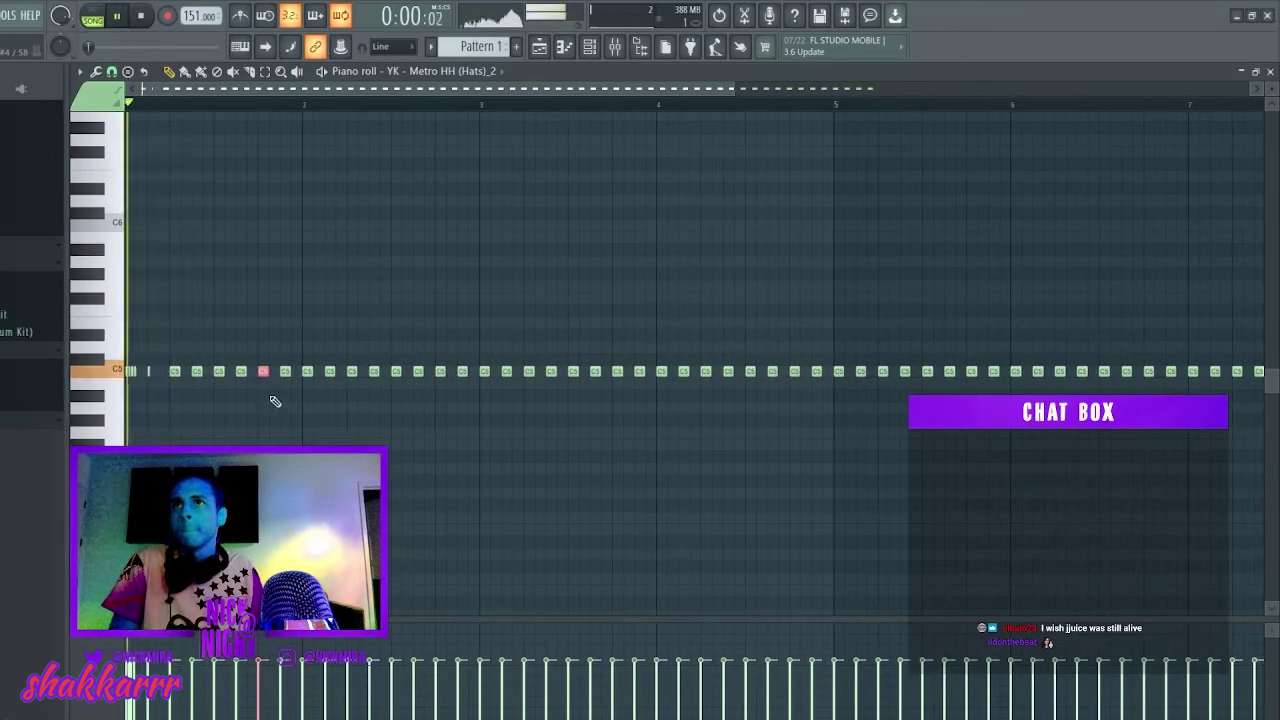
pyautogui.press('space')
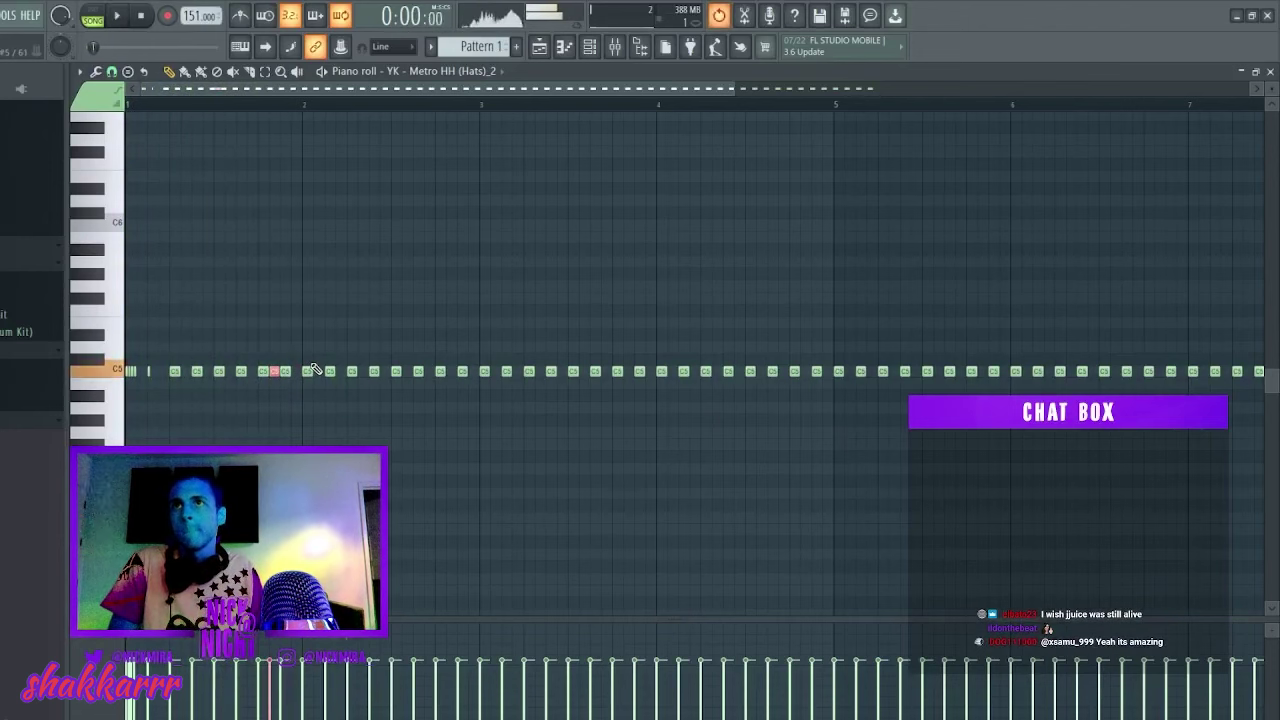
# Insert extra hi-hat hits in the middle and near the end of bar 2, removing the one close to its start.
pyautogui.click(362, 374)
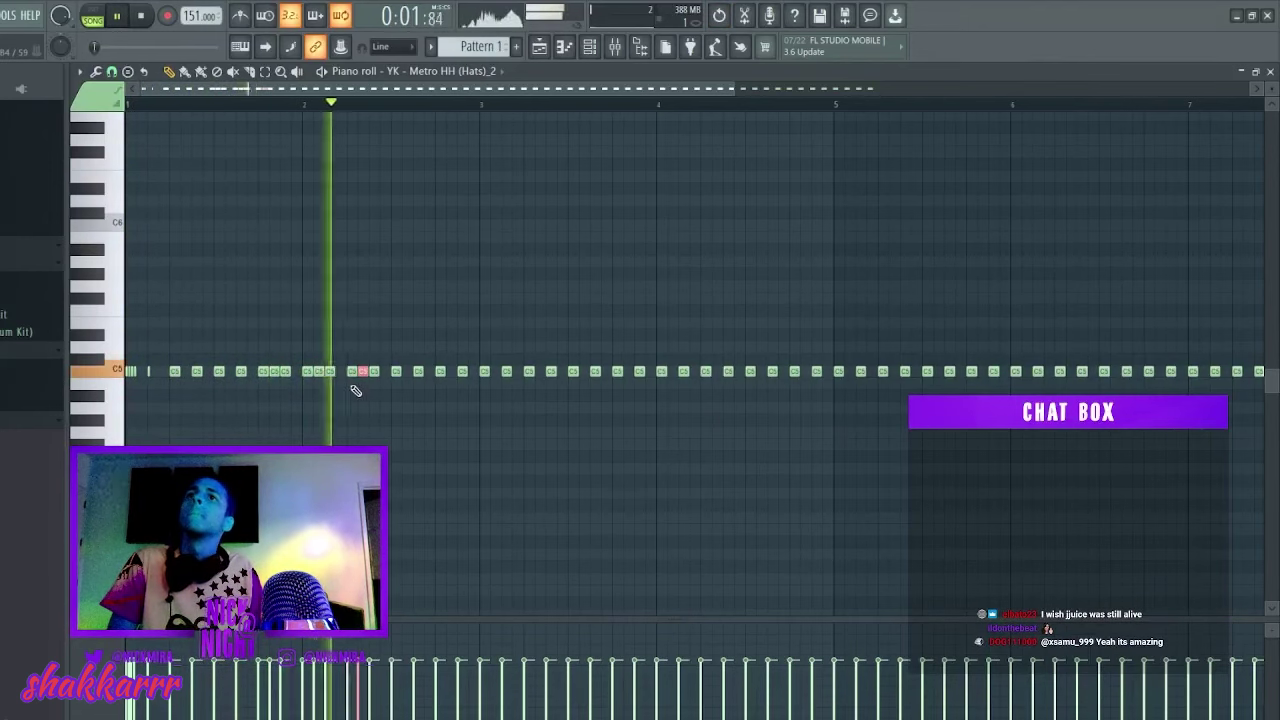
pyautogui.rightClick(320, 373)
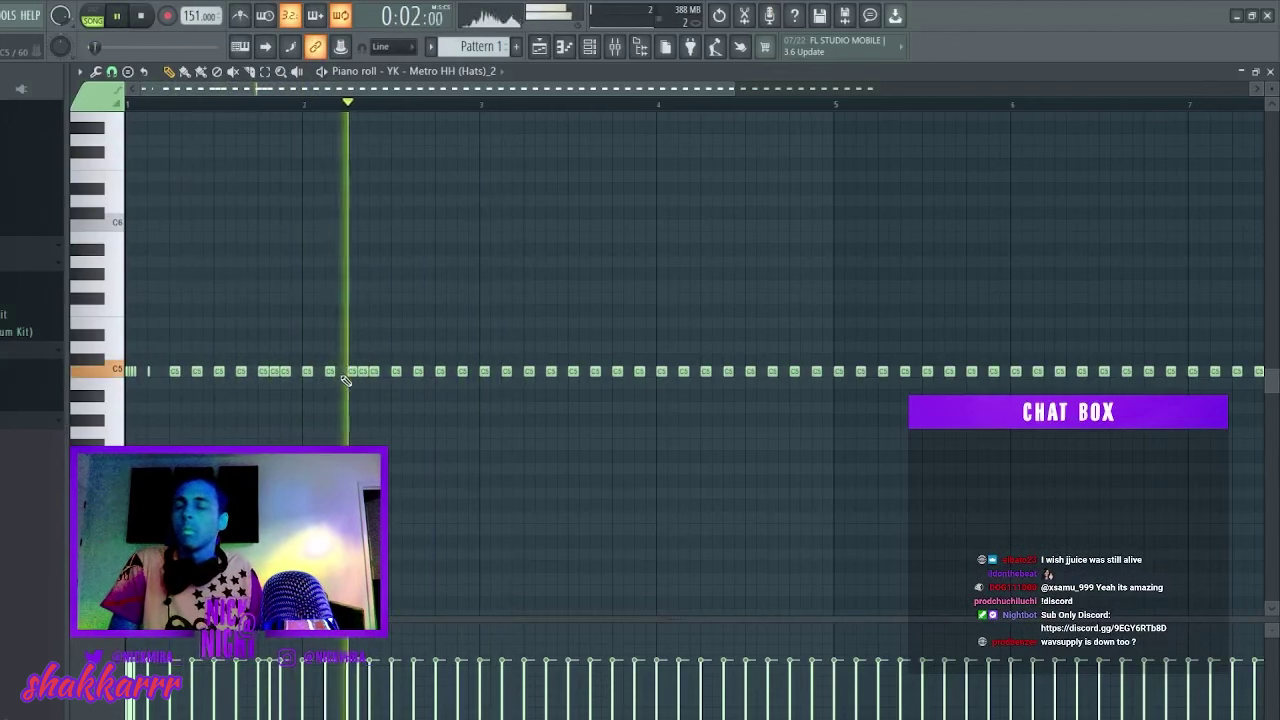
pyautogui.press('space')
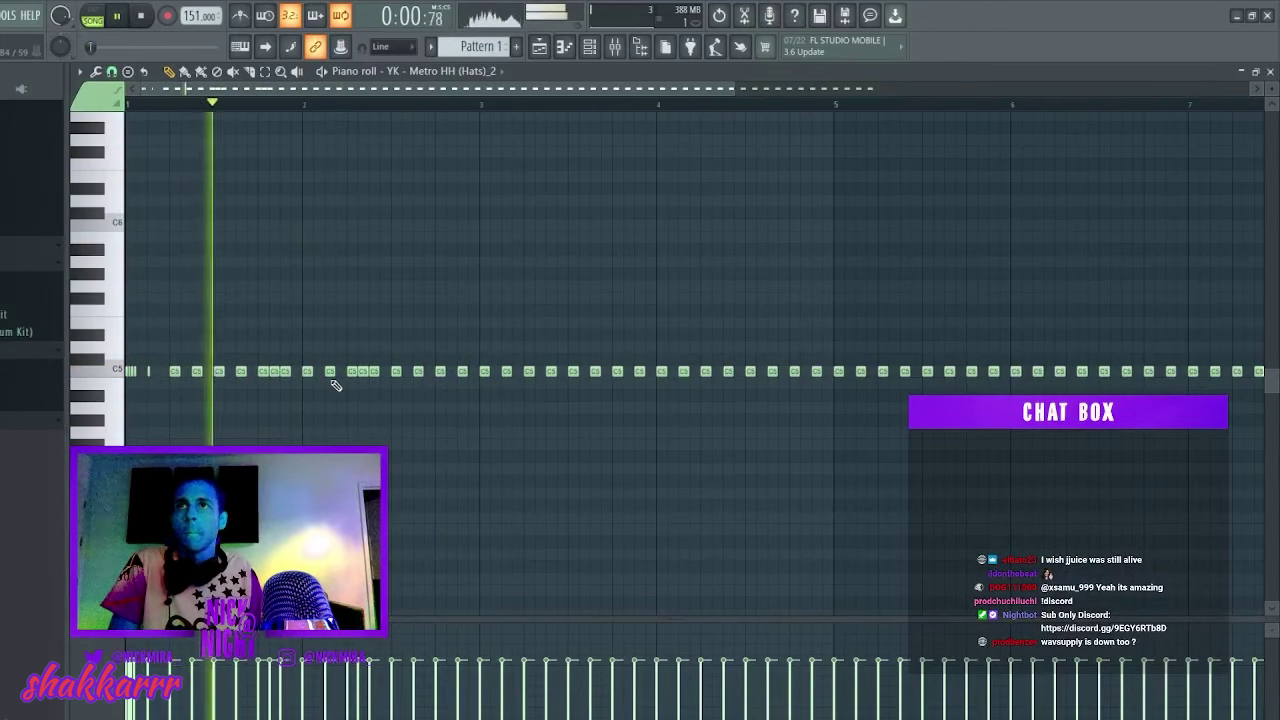
pyautogui.moveTo(447, 365); pyautogui.dragTo(464, 404)
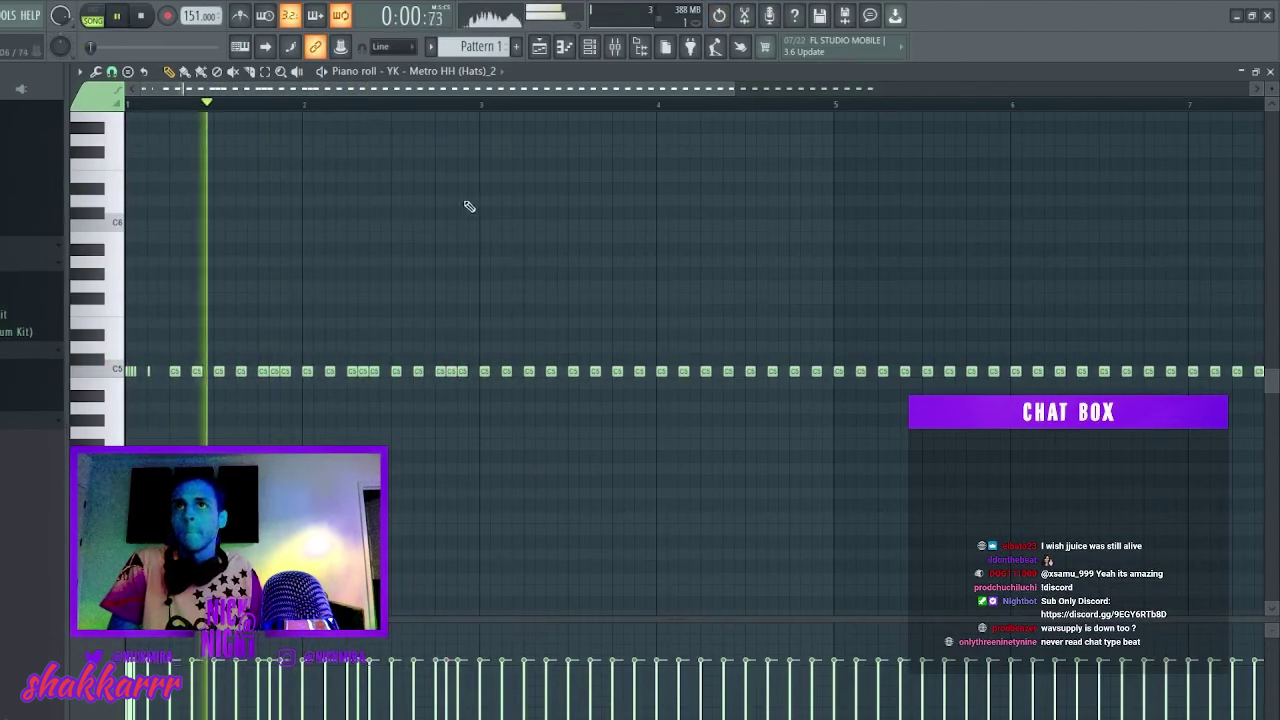
# Delete the hi-hats from bar 3 onward and duplicate the first two bars' pattern to fill eight bars.
pyautogui.scroll(-3, 523, 93)
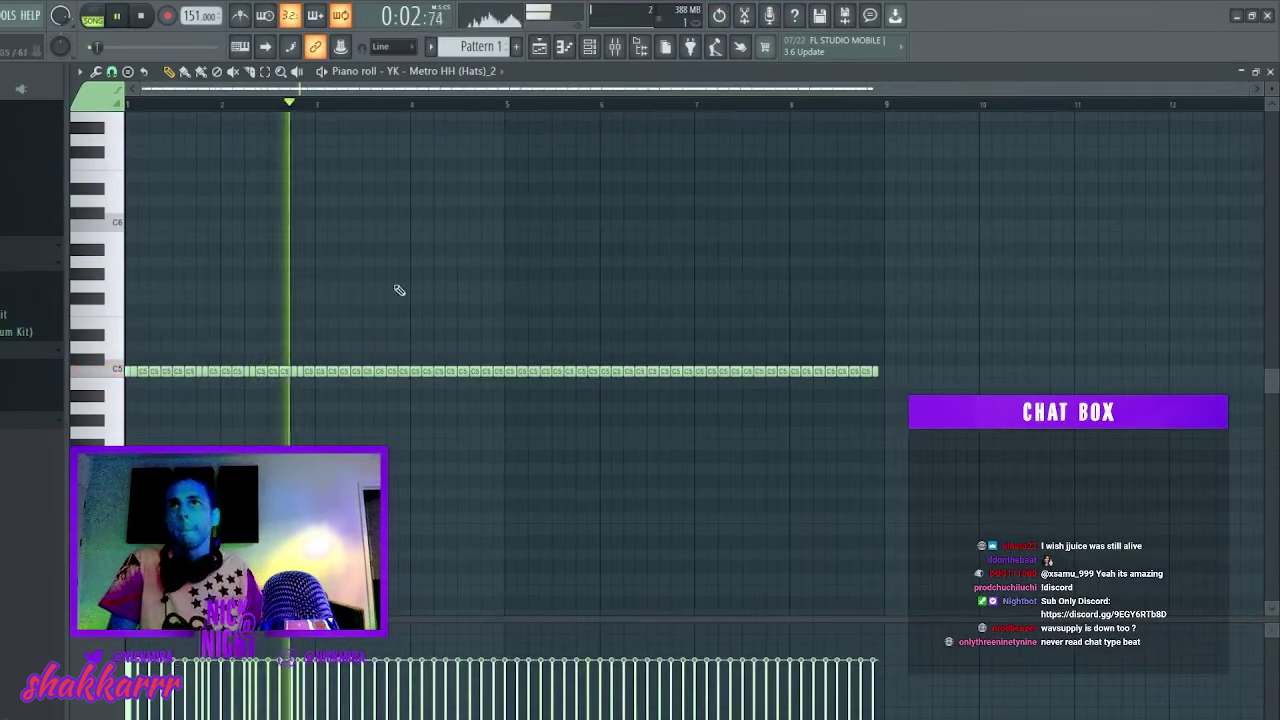
pyautogui.moveTo(318, 366); pyautogui.dragTo(888, 524)
pyautogui.press('Delete')
pyautogui.hotkey('ctrl', 'b')
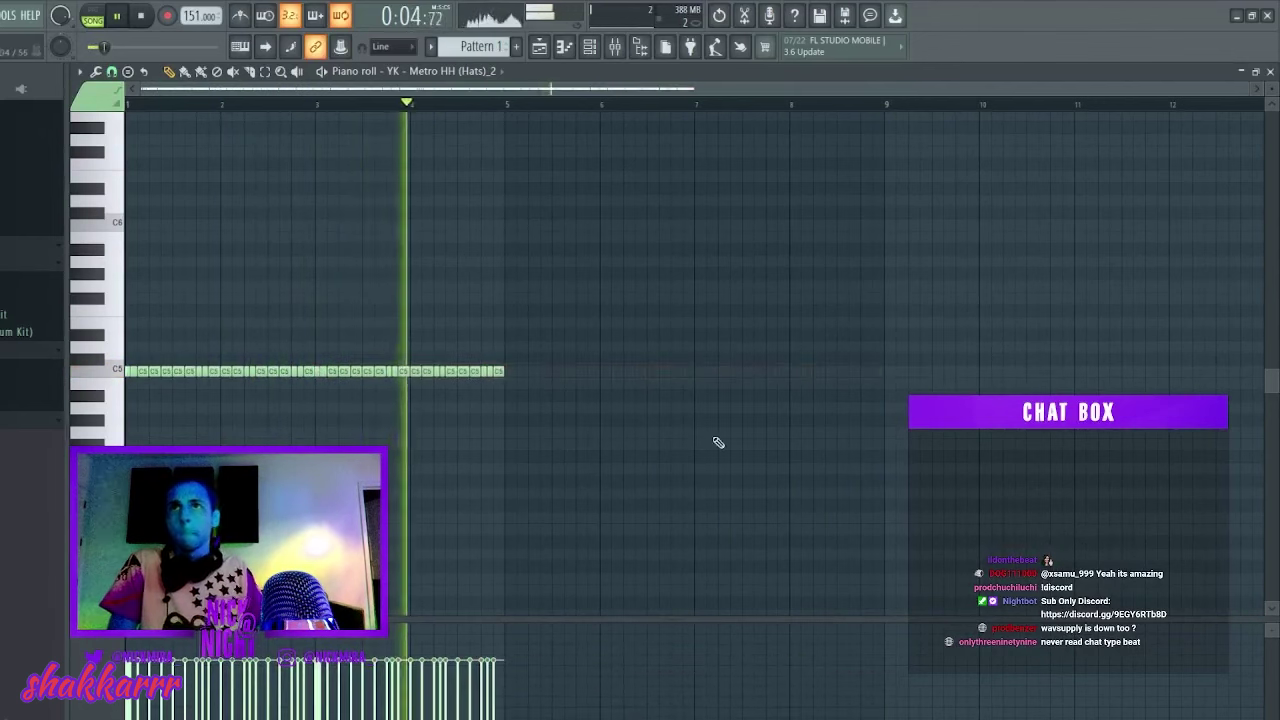
pyautogui.hotkey('ctrl', 'b')
# Load the BWB WAV R US CLAP (7)_2 sample as a new channel and place a hit on step 9.
pyautogui.press('F7')
pyautogui.click(5, 420)
pyautogui.scroll(-5, 5, 420)
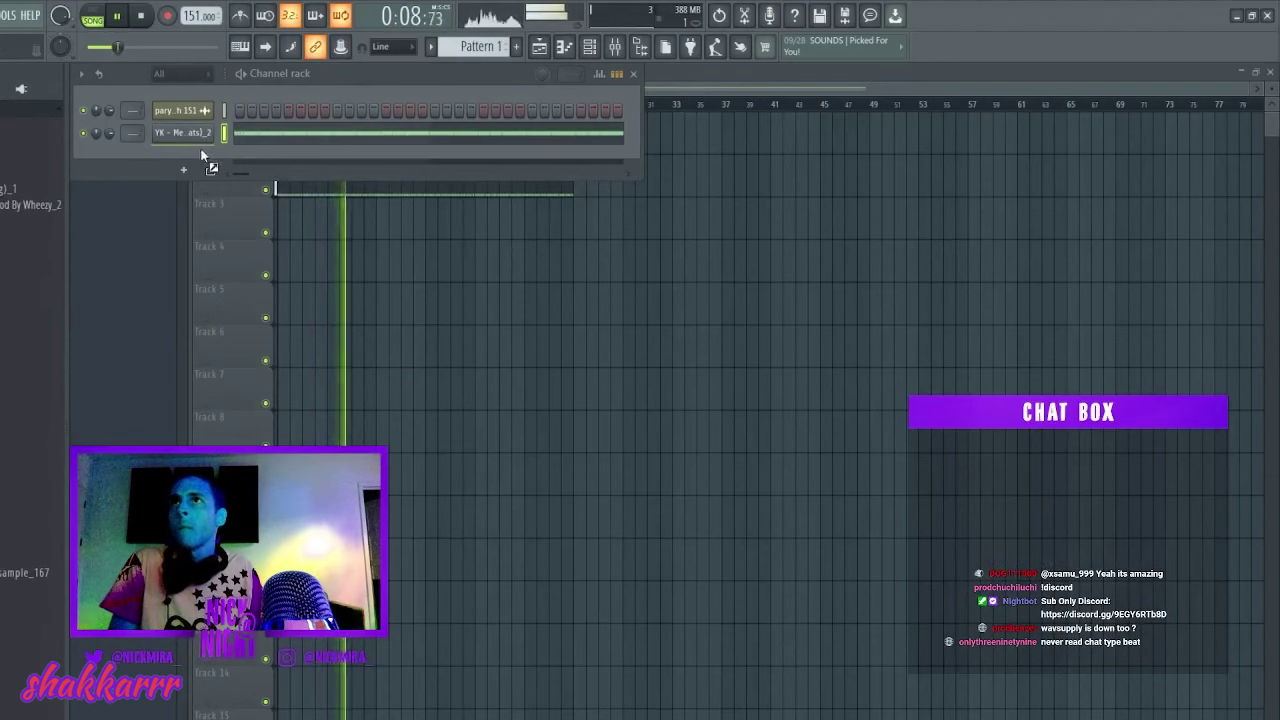
pyautogui.moveTo(200, 155); pyautogui.dragTo(205, 158)
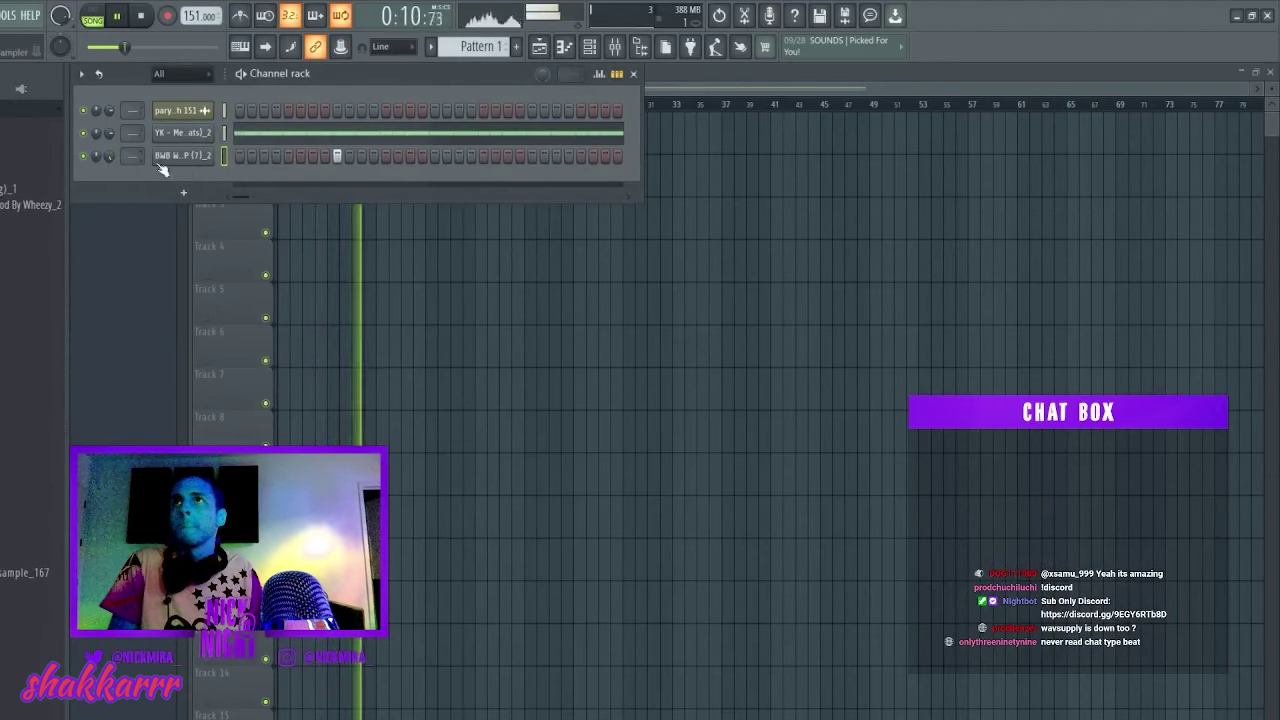
# Duplicate the clap hit in the piano roll so it repeats once per bar across eight bars, and deselect it.
pyautogui.press('F7')
pyautogui.hotkey('ctrl', 'b')
pyautogui.hotkey('ctrl', 'b')
pyautogui.hotkey('ctrl', 'b')
pyautogui.hotkey('ctrl', 'b')
pyautogui.hotkey('ctrl', 'b')
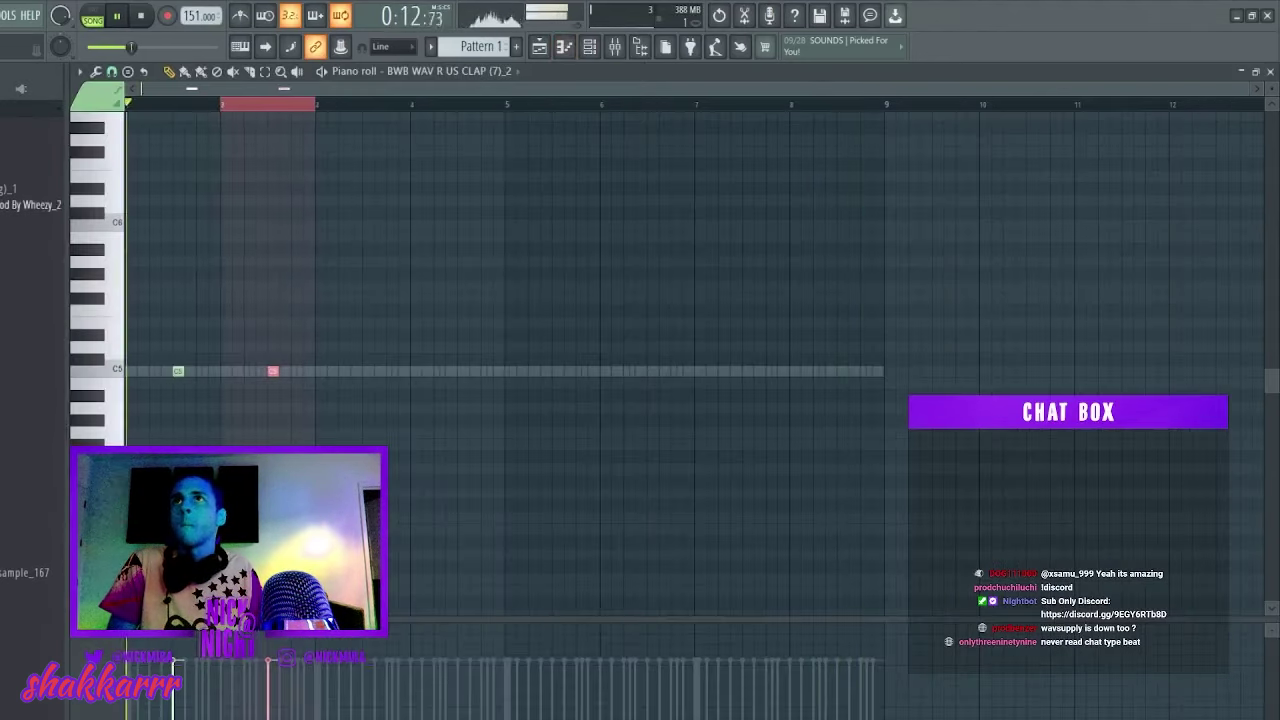
pyautogui.hotkey('ctrl', 'b')
pyautogui.hotkey('ctrl', 'b')
pyautogui.hotkey('ctrl', 'a')
pyautogui.hotkey('ctrl', 'd')
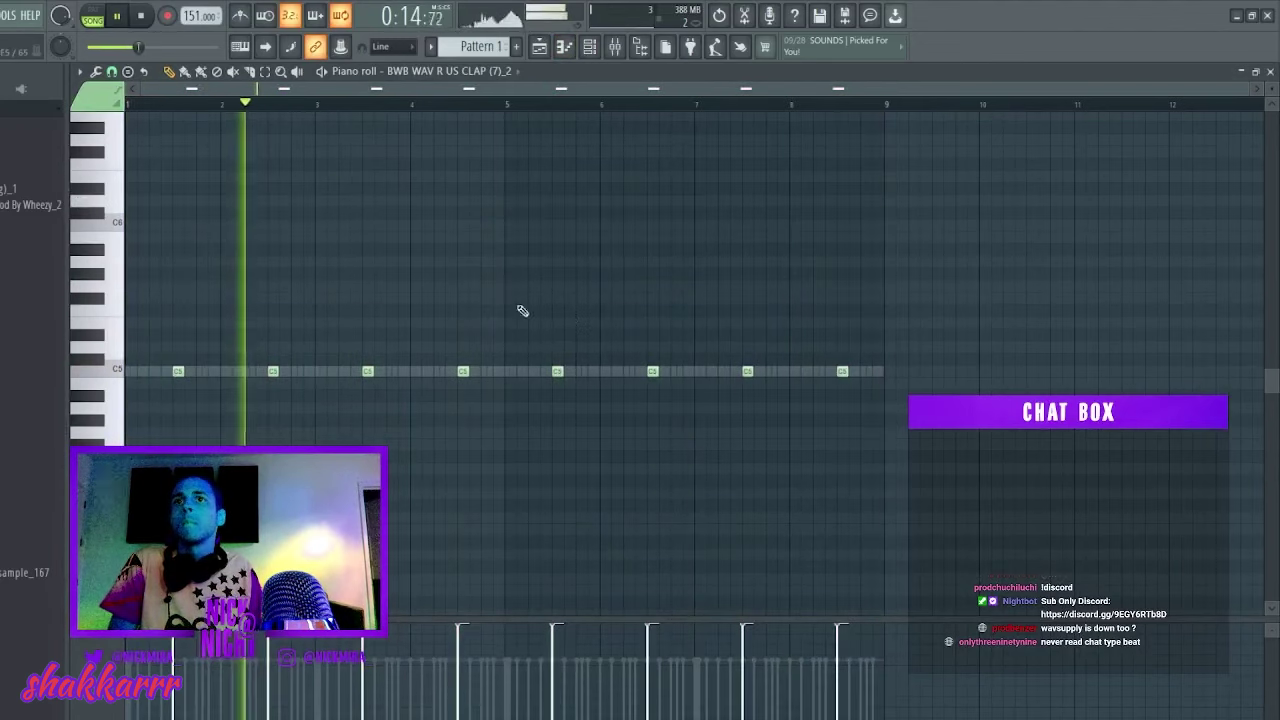
# Open the paryo - perish 151 audio clip's settings and raise the project tempo to 162 BPM.
pyautogui.press('F7')
pyautogui.scroll(5, 32, 400)
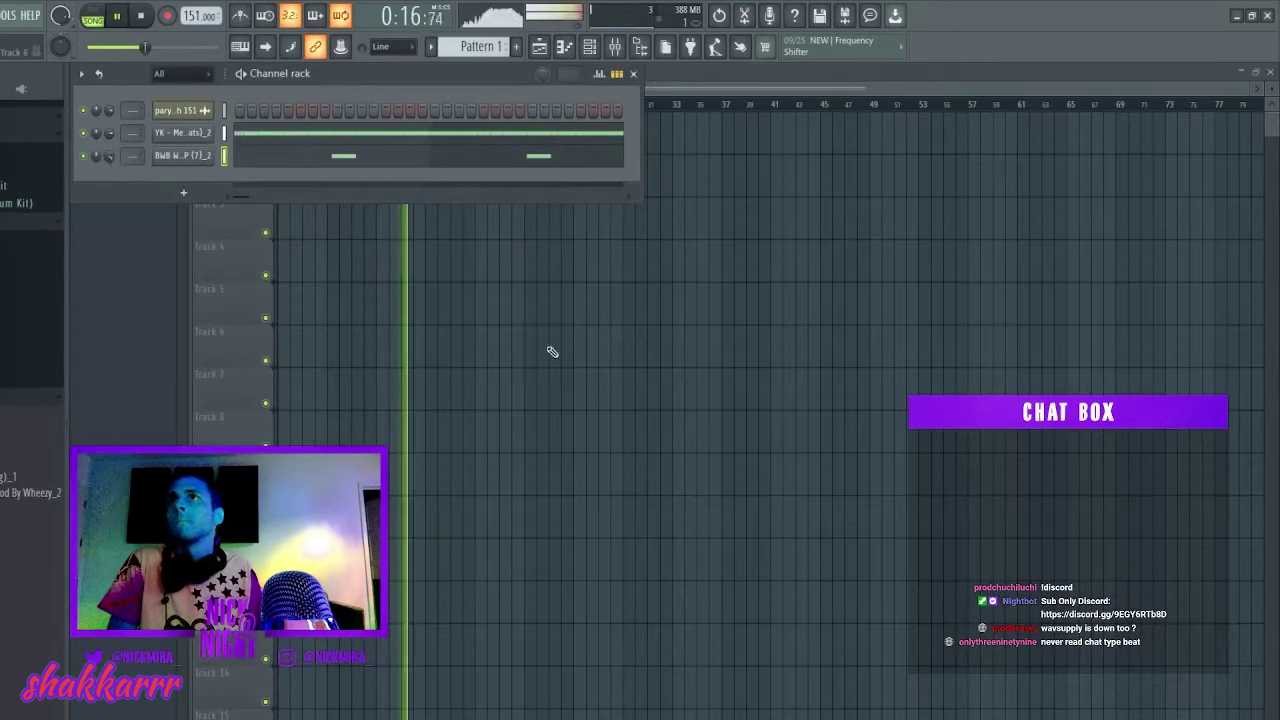
pyautogui.press('F6')
pyautogui.doubleClick(482, 139)
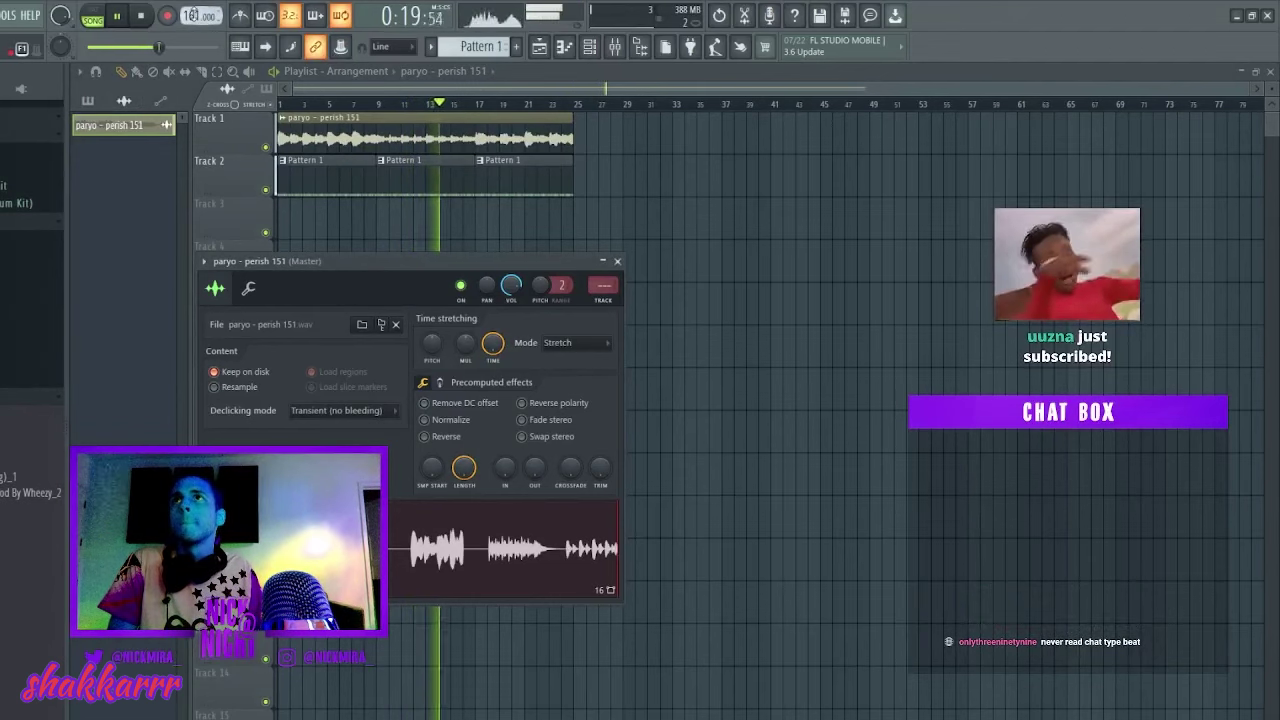
pyautogui.moveTo(199, 16); pyautogui.dragTo(199, 13)
# Open the hi-hat pattern in the piano roll and delete one hit late in bar 1 and one early in bar 2.
pyautogui.doubleClick(543, 157)
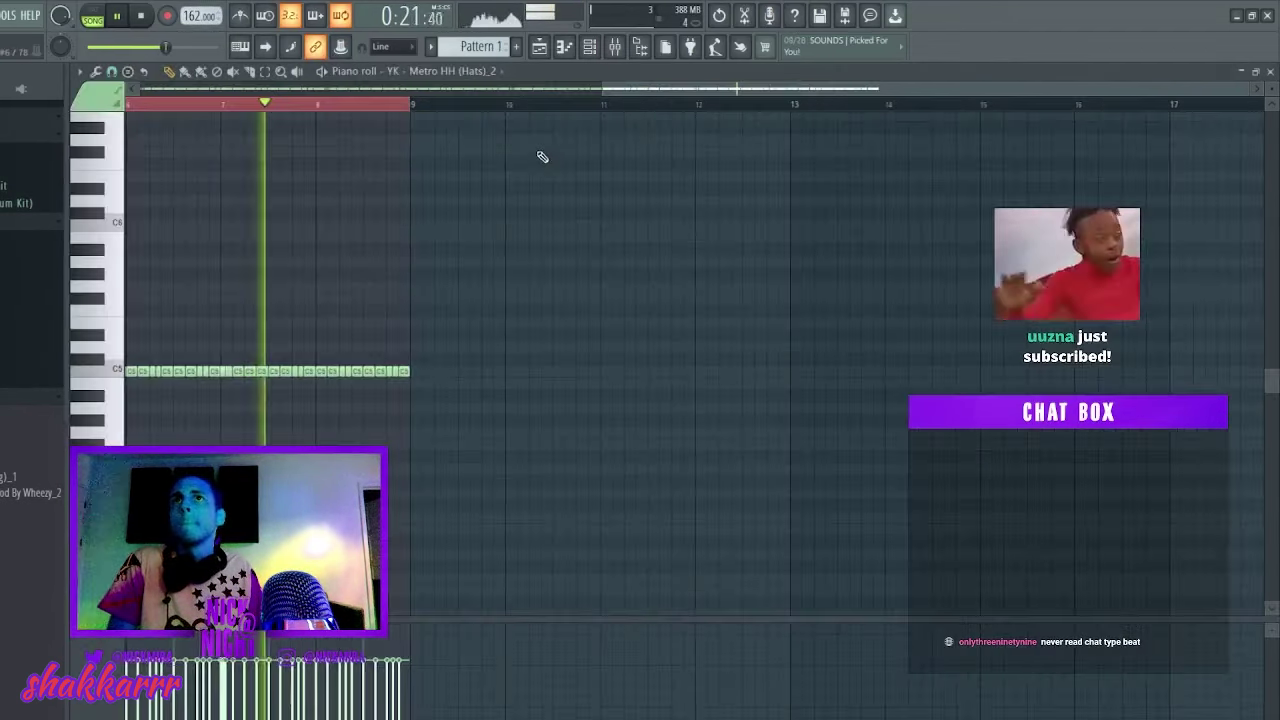
pyautogui.scroll(4, 545, 108)
pyautogui.rightClick(206, 371)
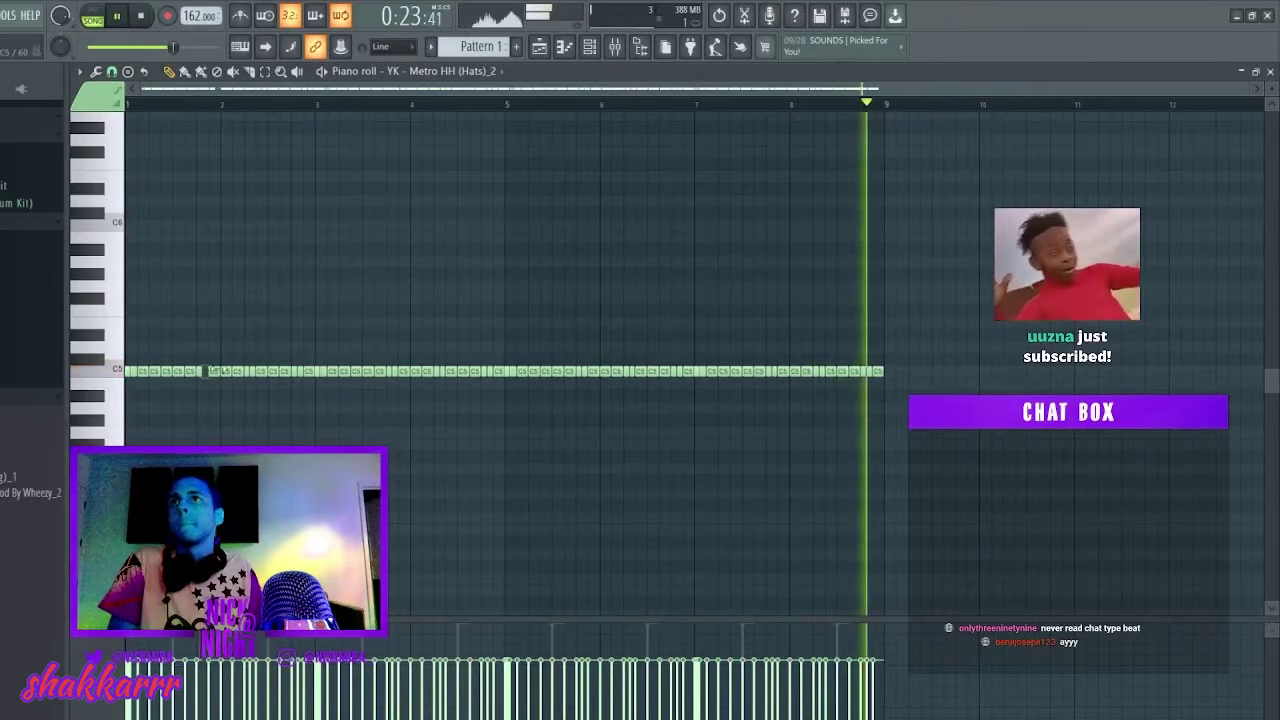
pyautogui.rightClick(253, 371)
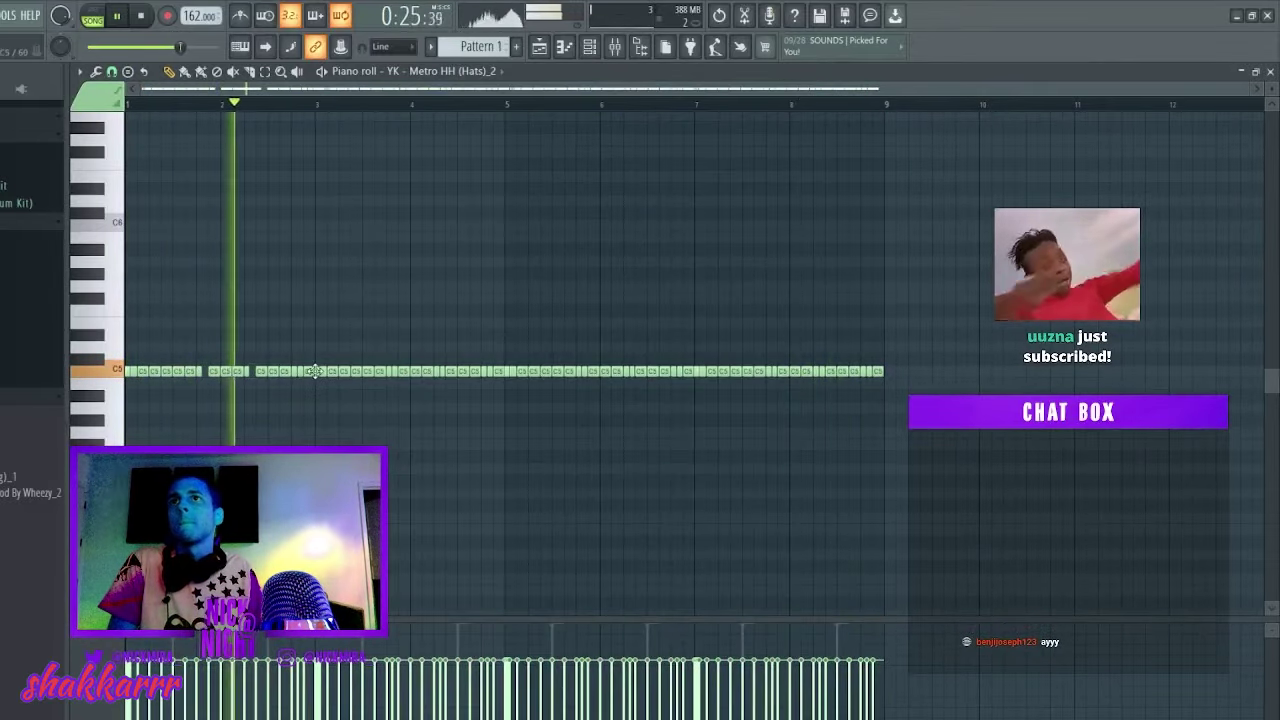
# Replace the hi-hats from bar 3 onward with one copy of the first two bars, and delete a hit at bar 3's start.
pyautogui.moveTo(315, 367); pyautogui.dragTo(1262, 545)
pyautogui.press('Delete')
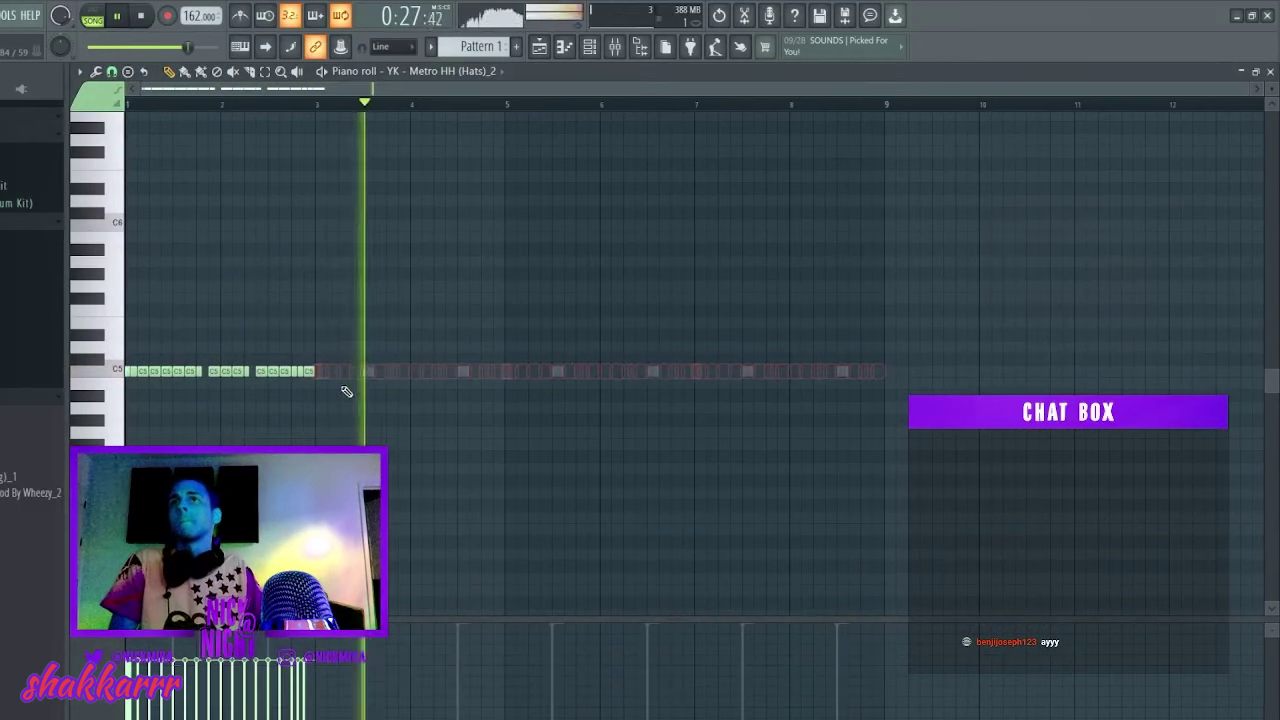
pyautogui.hotkey('ctrl', 'b')
pyautogui.hotkey('ctrl', 'd')
pyautogui.rightClick(319, 373)
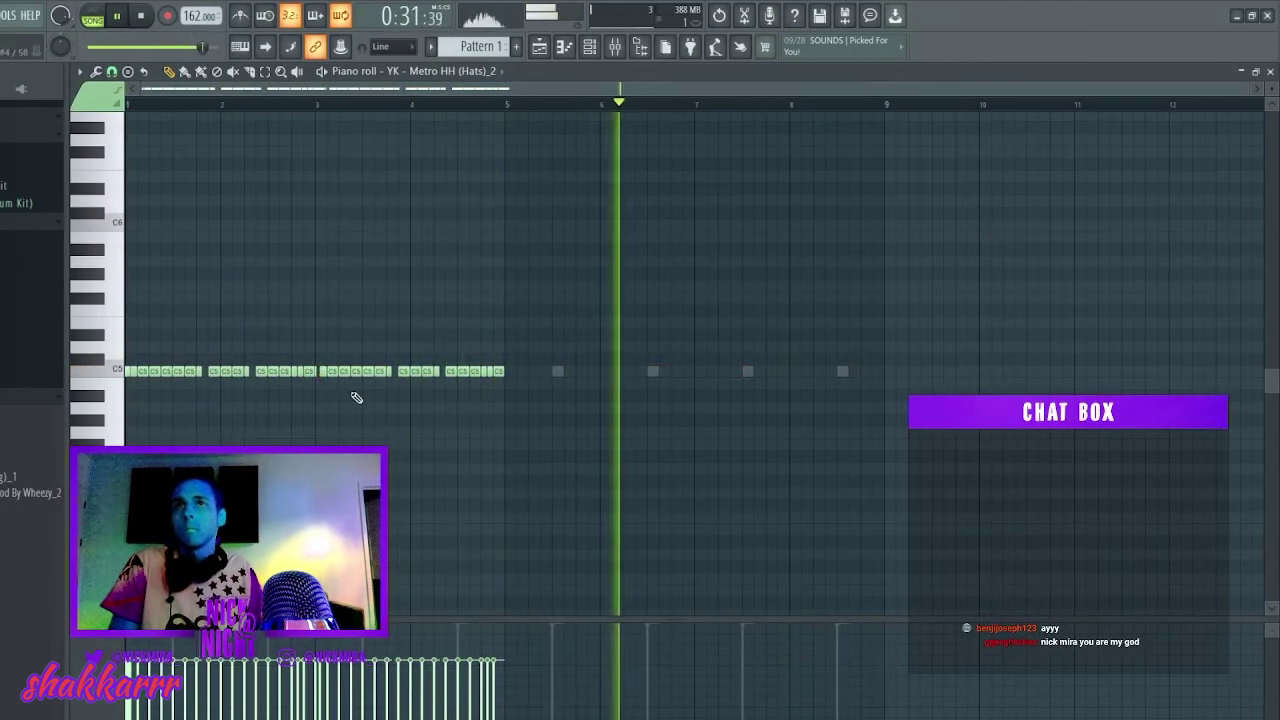
# Transpose the hi-hats down one semitone to B4 and duplicate the four-bar pattern to fill eight bars.
pyautogui.hotkey('shift', 'Down')
pyautogui.hotkey('ctrl', 'b')
pyautogui.hotkey('ctrl', 'd')
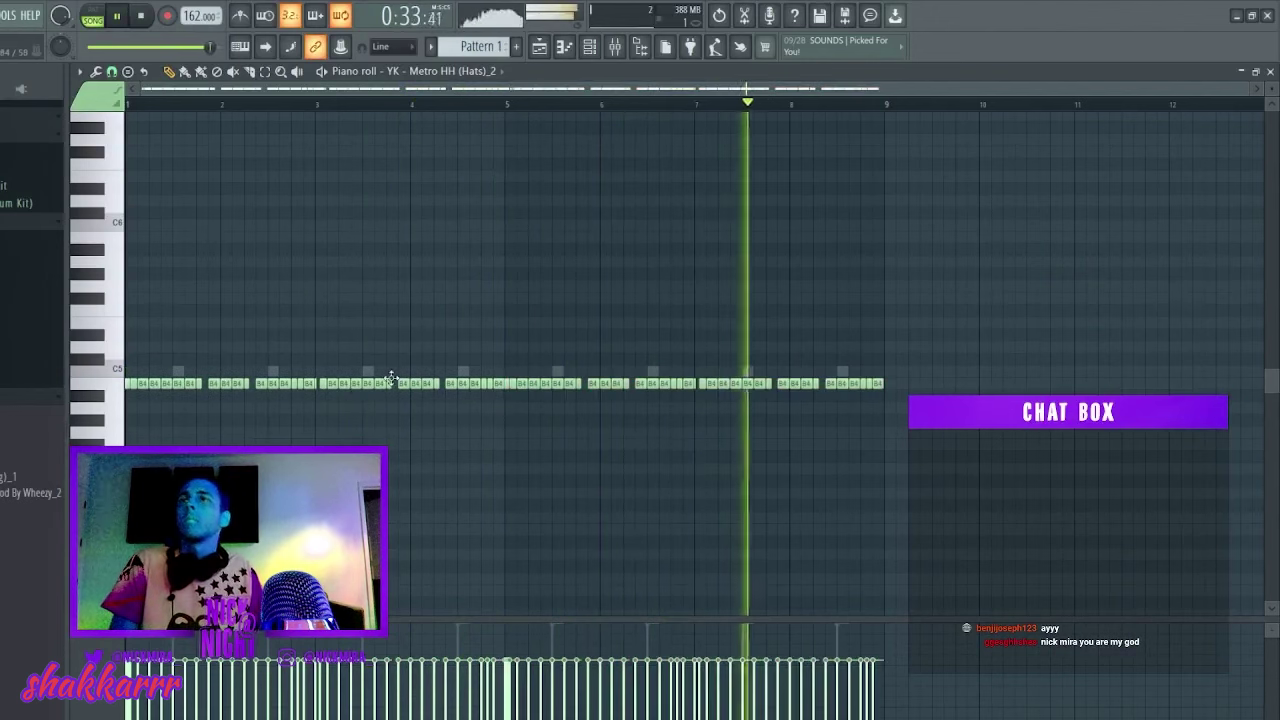
# Open the hi-hat channel's sampler settings and raise its Out fade.
pyautogui.press('F7')
pyautogui.click(200, 134)
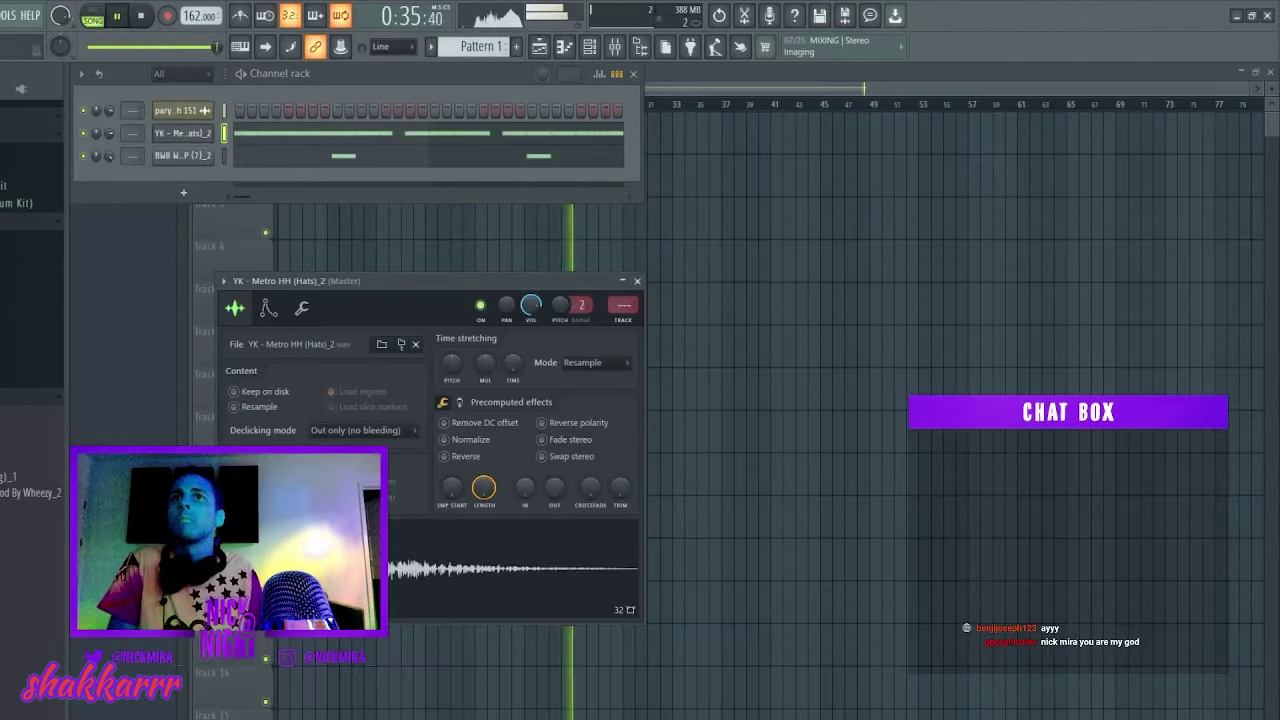
# Browse the drum kits for an 808 and load nick mira - freebo 808 1 - Loop_2 as a new channel.
pyautogui.click(30, 397)
pyautogui.click(30, 238)
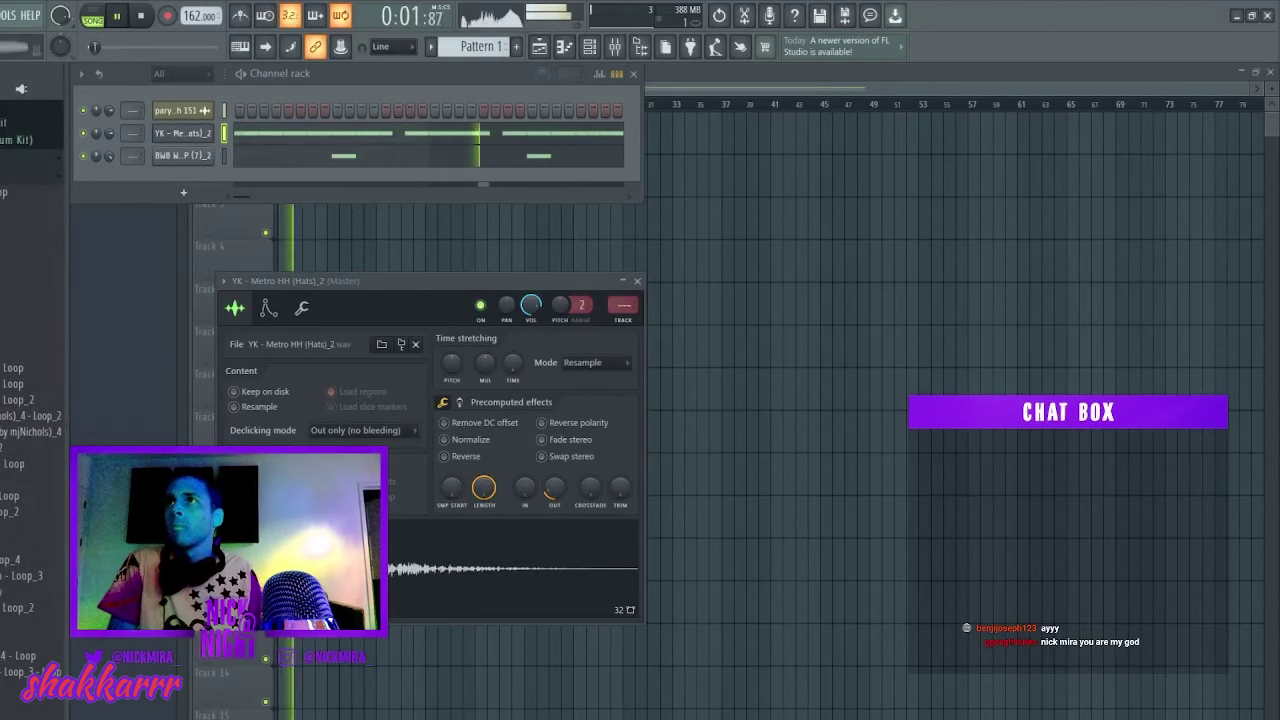
pyautogui.scroll(-4, 30, 380)
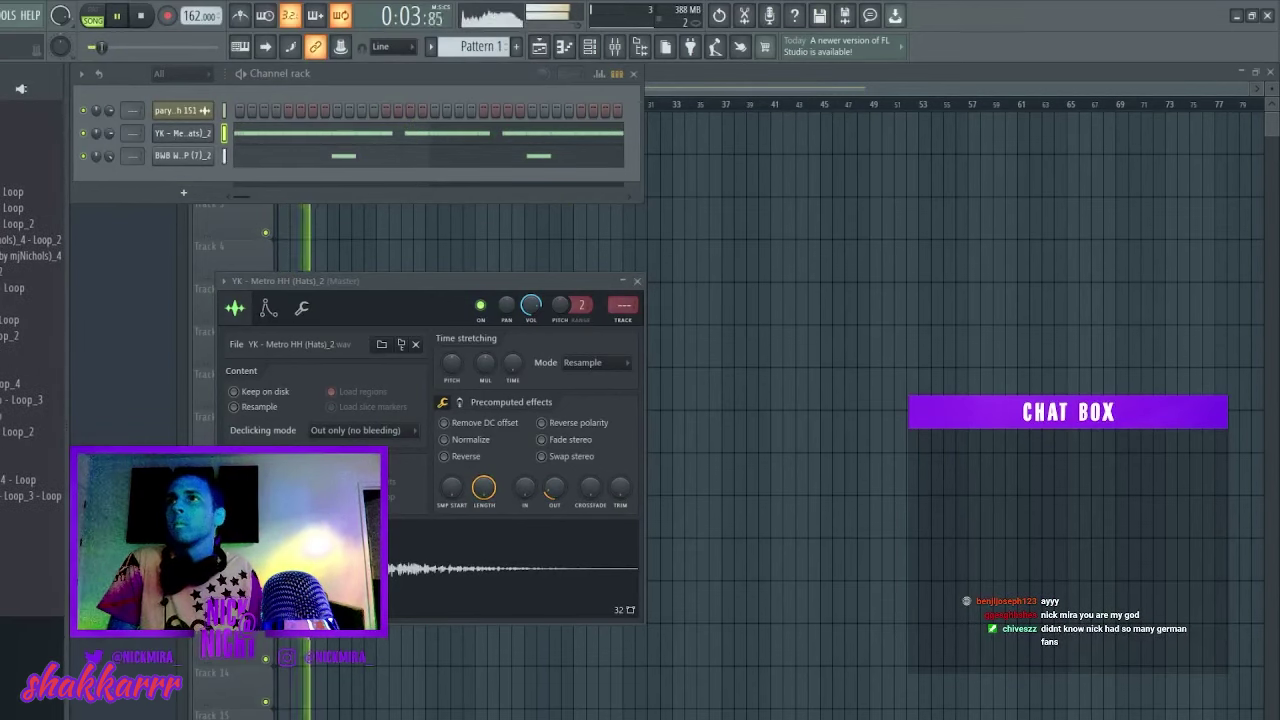
pyautogui.scroll(-8, 30, 400)
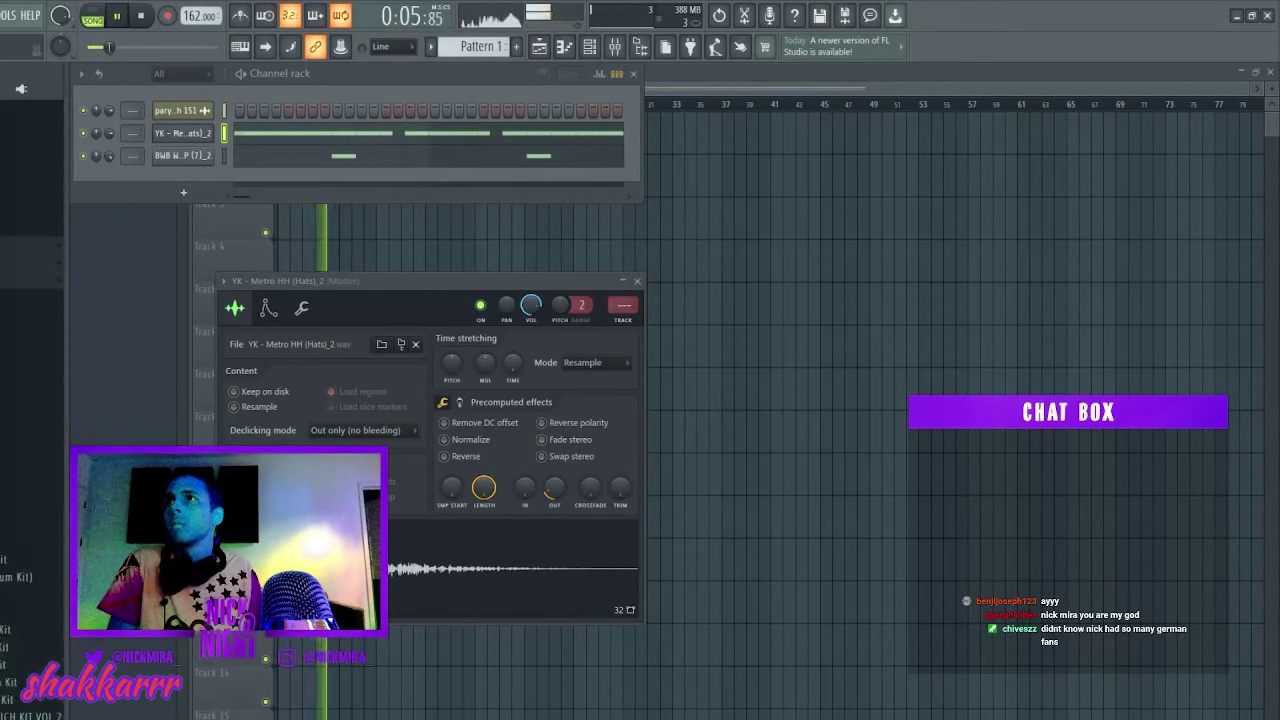
pyautogui.scroll(-8, 30, 400)
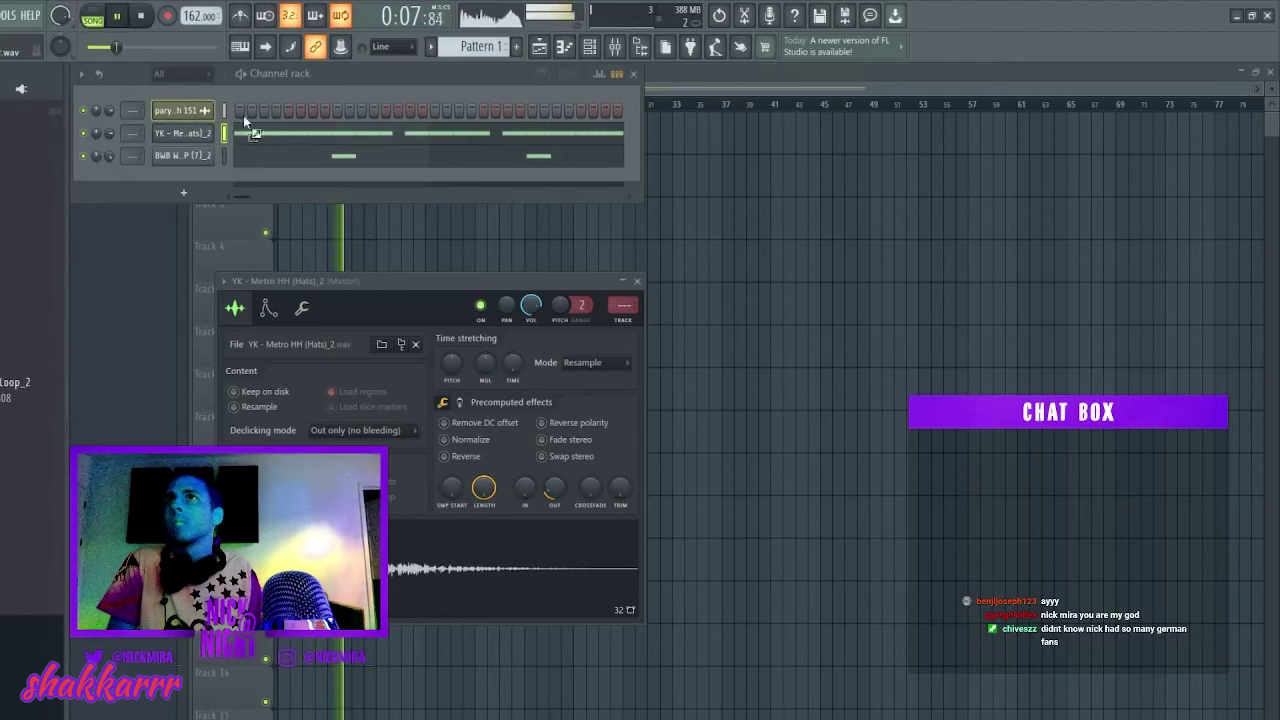
pyautogui.moveTo(183, 127); pyautogui.dragTo(186, 129)
# Draw three E6 notes across bars 1–2 and a C#6 at bar 3 for the freebo 808, removing the extra E6 before bar 3.
pyautogui.press('F7')
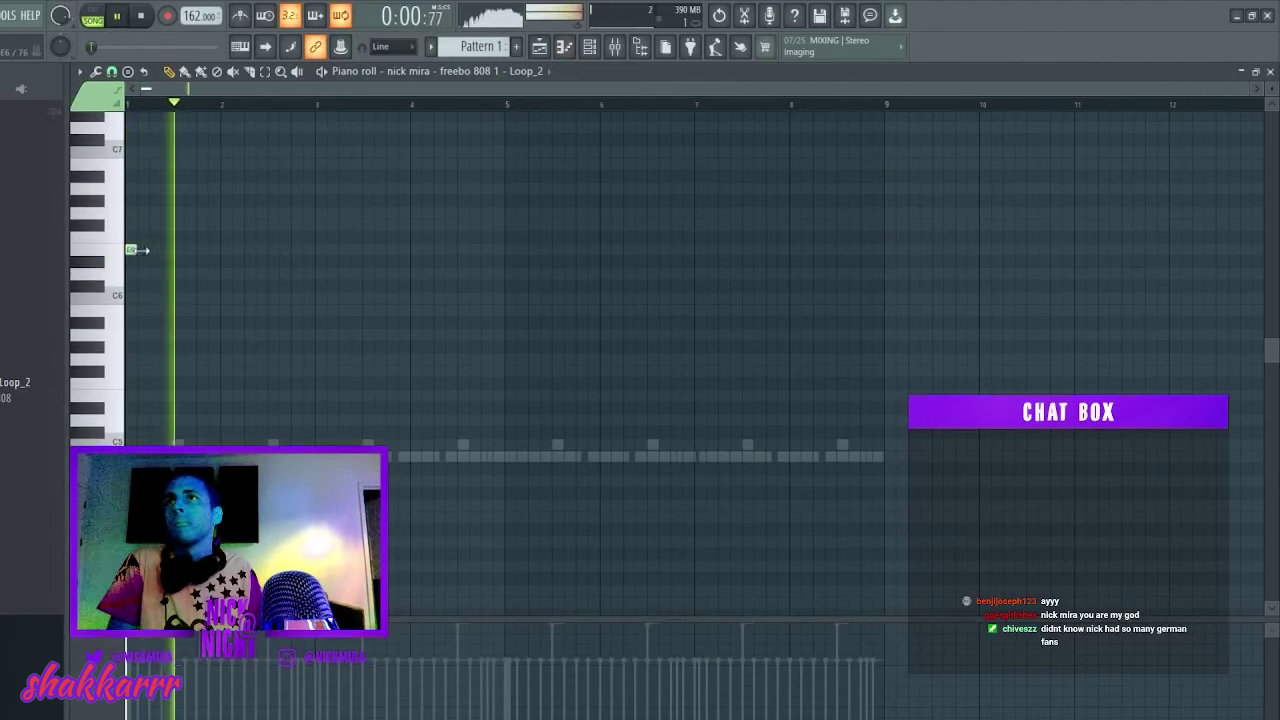
pyautogui.click(214, 250)
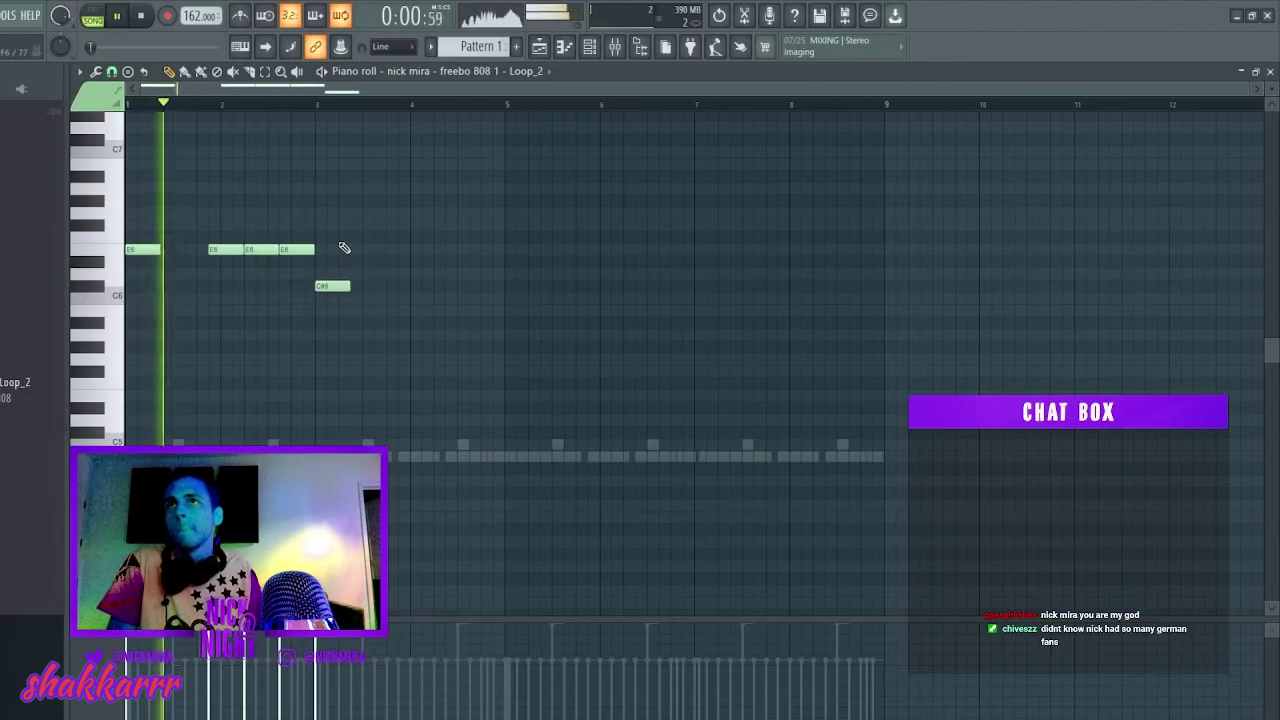
pyautogui.rightClick(299, 248)
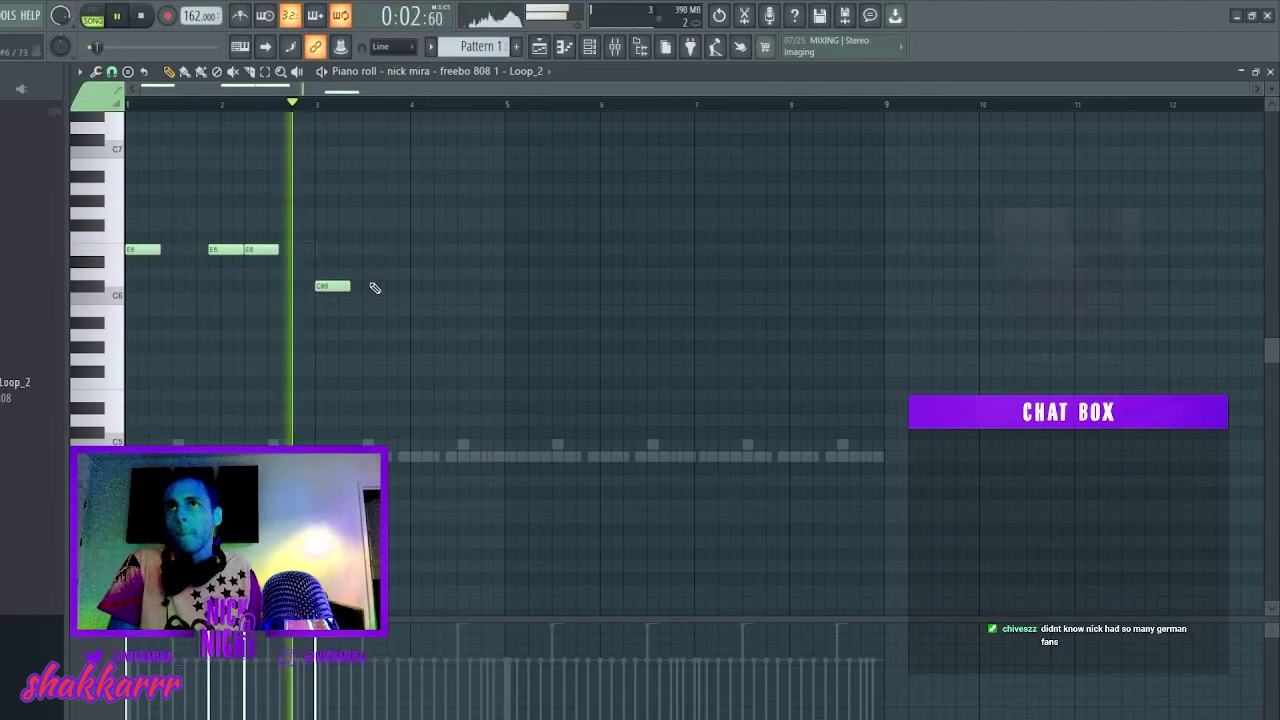
# Add two consecutive C#6 notes starting just before bar 4, plus G#5 notes at bar 5's start and just before bar 6.
pyautogui.click(405, 287)
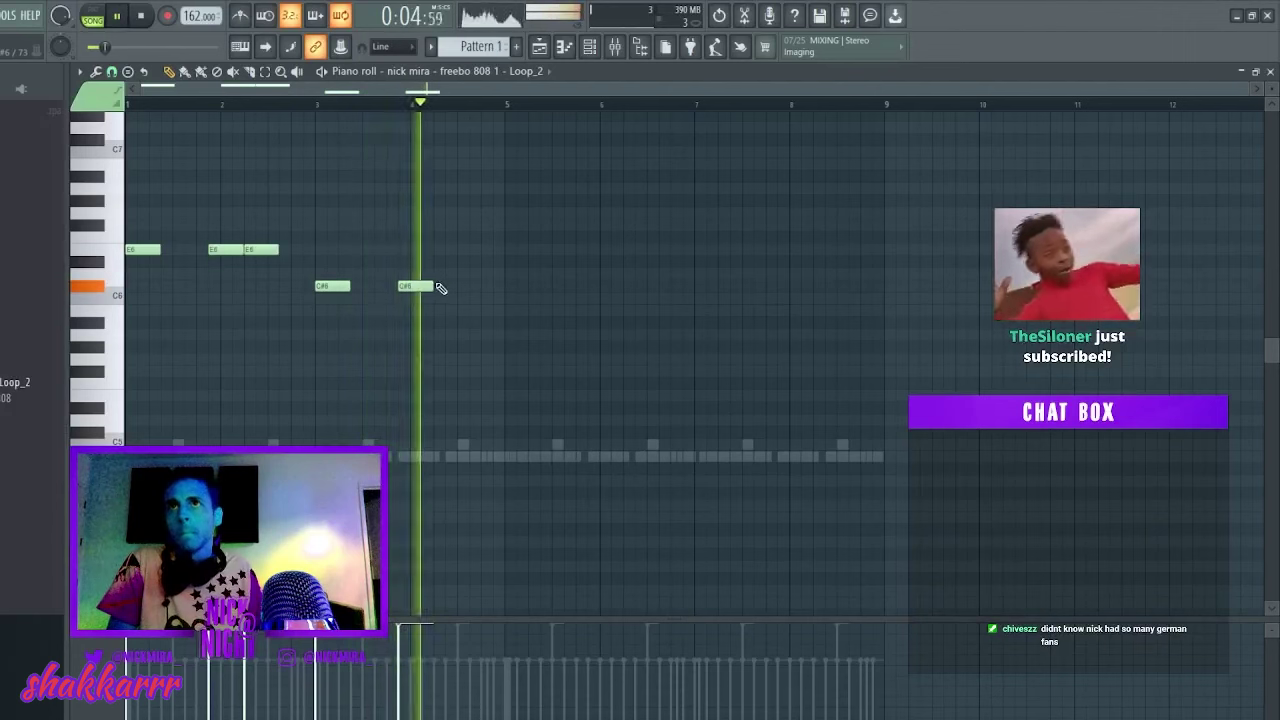
pyautogui.click(443, 287)
pyautogui.click(515, 346)
pyautogui.press('space')
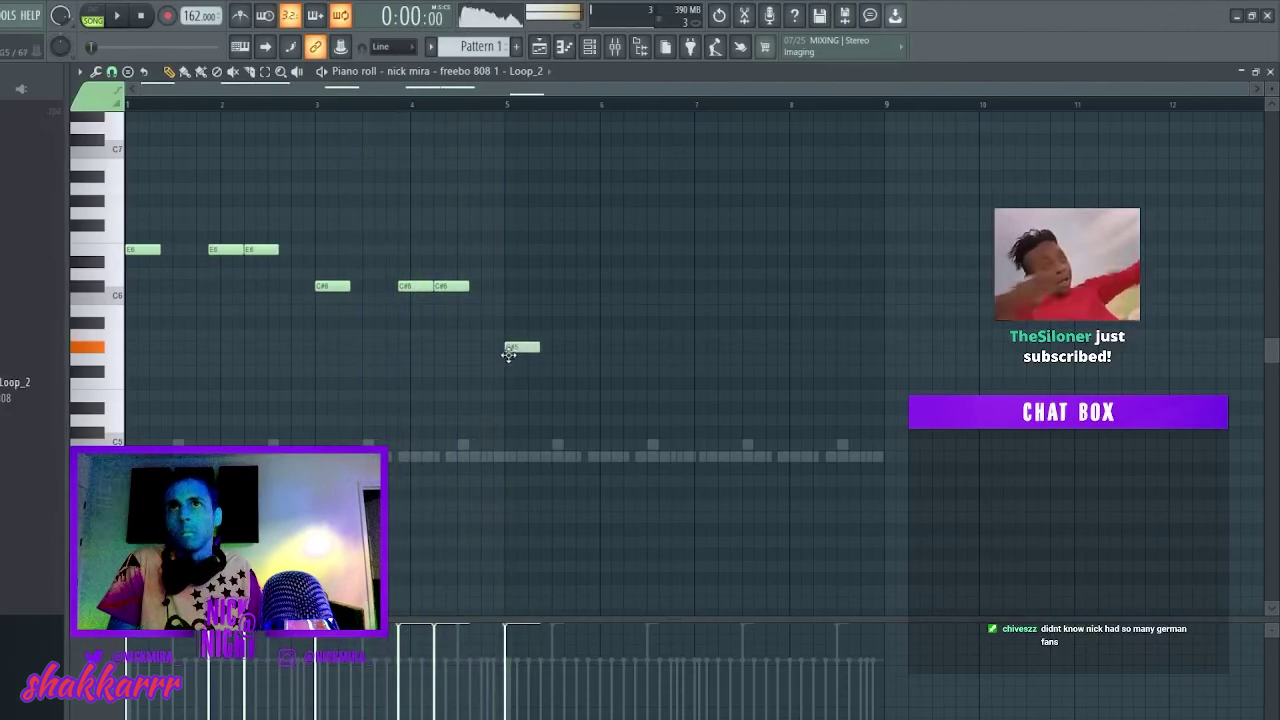
pyautogui.moveTo(509, 356)
pyautogui.mouseDown()
pyautogui.moveTo(508, 327)
pyautogui.moveTo(509, 357)
pyautogui.mouseUp()
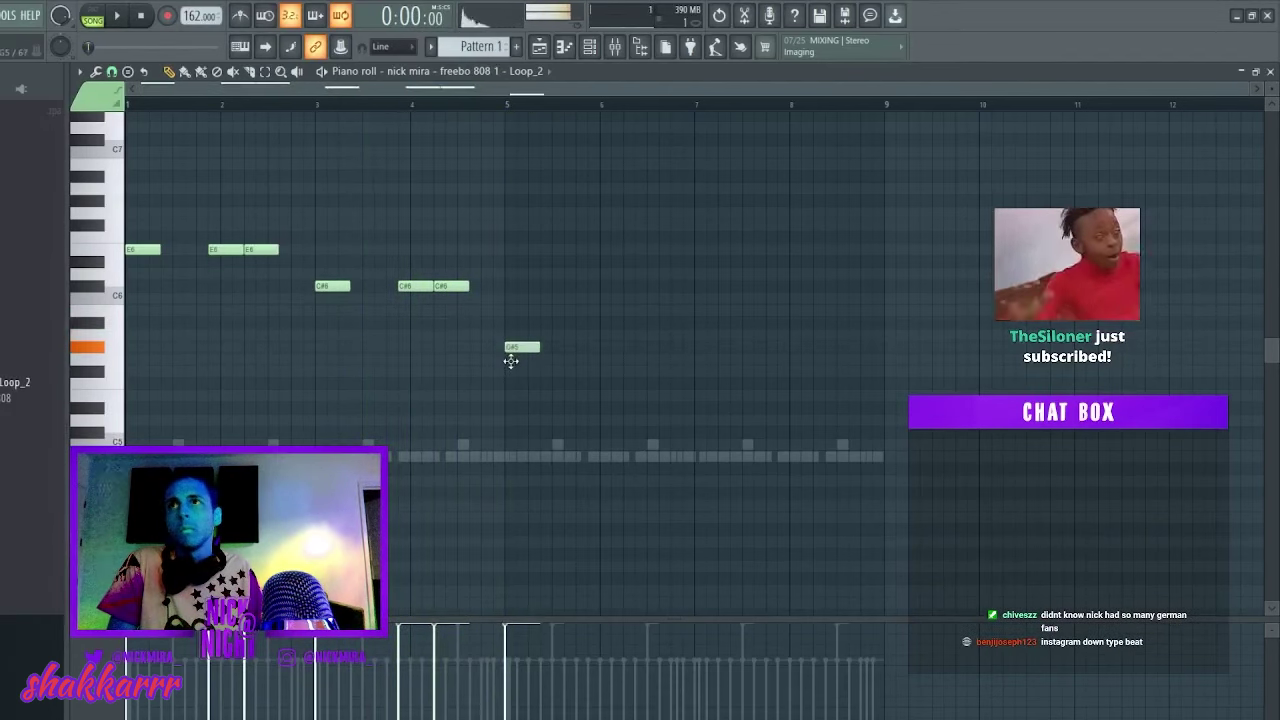
pyautogui.press('space')
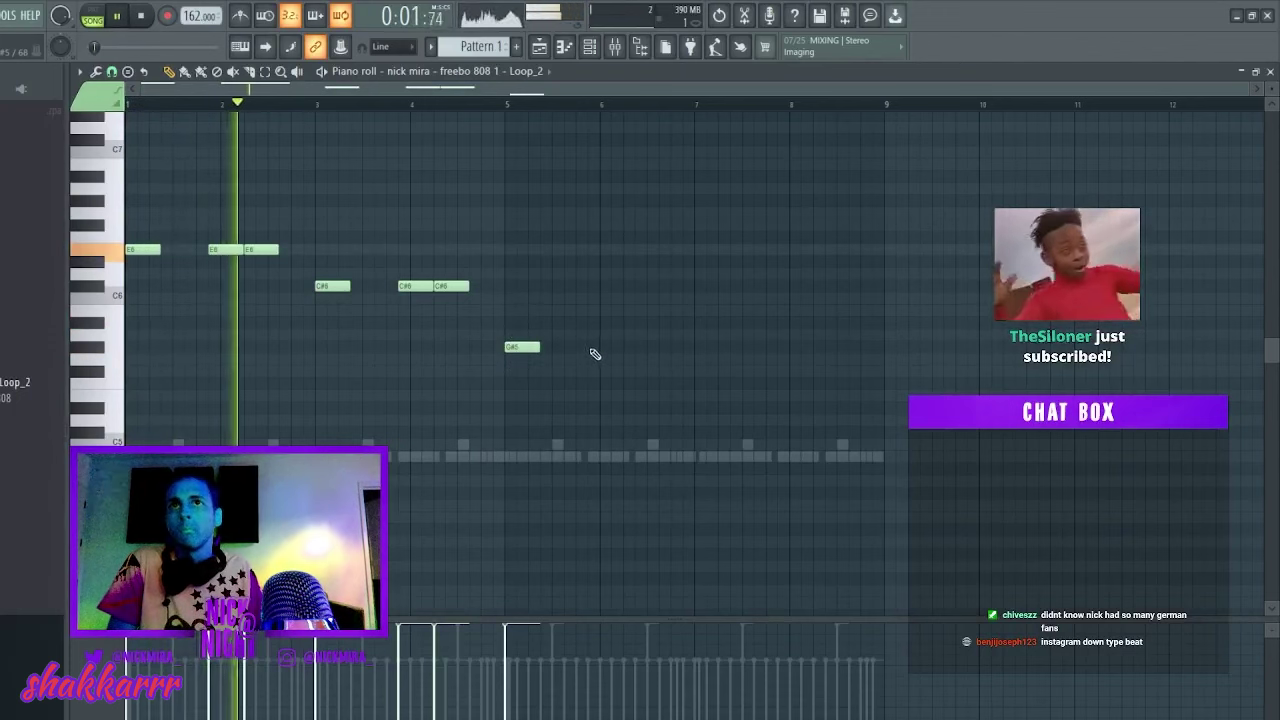
pyautogui.click(600, 347)
# Transpose the six 808 notes in bars 1–4 down one octave to E5 and C#5, and clear the selection.
pyautogui.click(487, 300)
pyautogui.moveTo(485, 305); pyautogui.dragTo(128, 246)
pyautogui.press('space')
pyautogui.press('space')
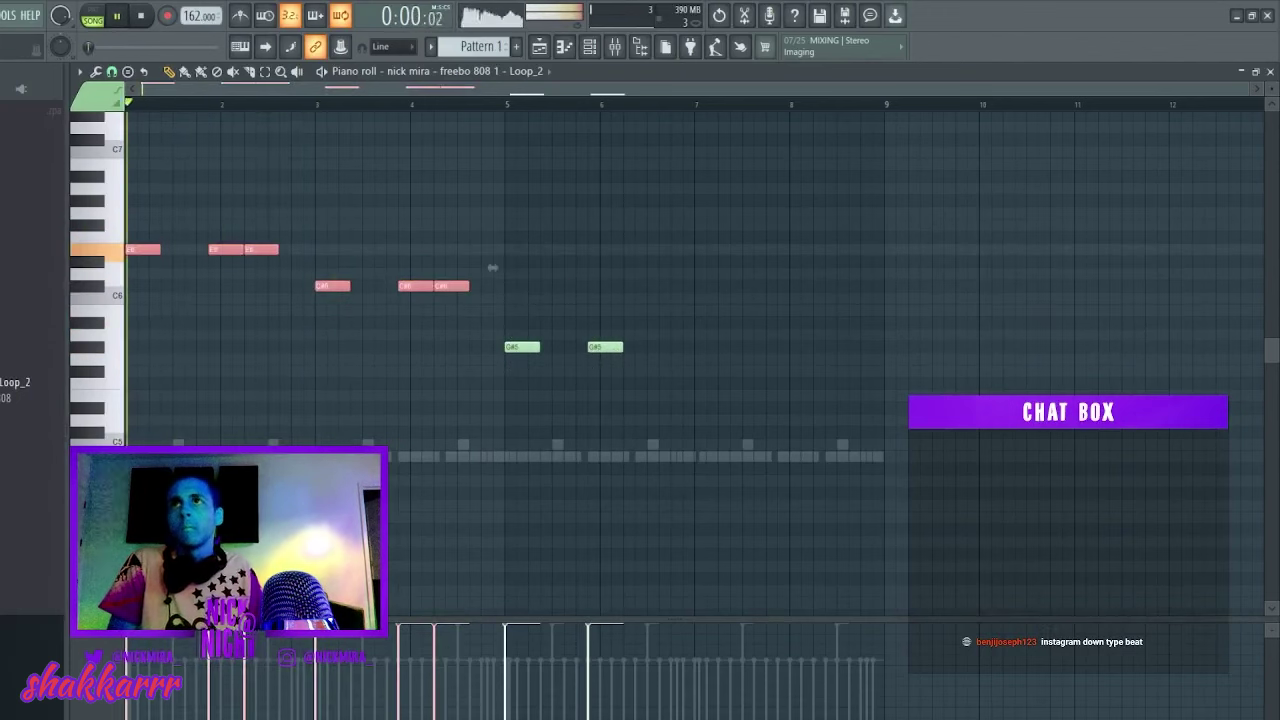
pyautogui.hotkey('ctrl', 'Down')
pyautogui.press('space')
pyautogui.press('space')
pyautogui.keyDown('ctrl'); pyautogui.click(168, 306); pyautogui.keyUp('ctrl')
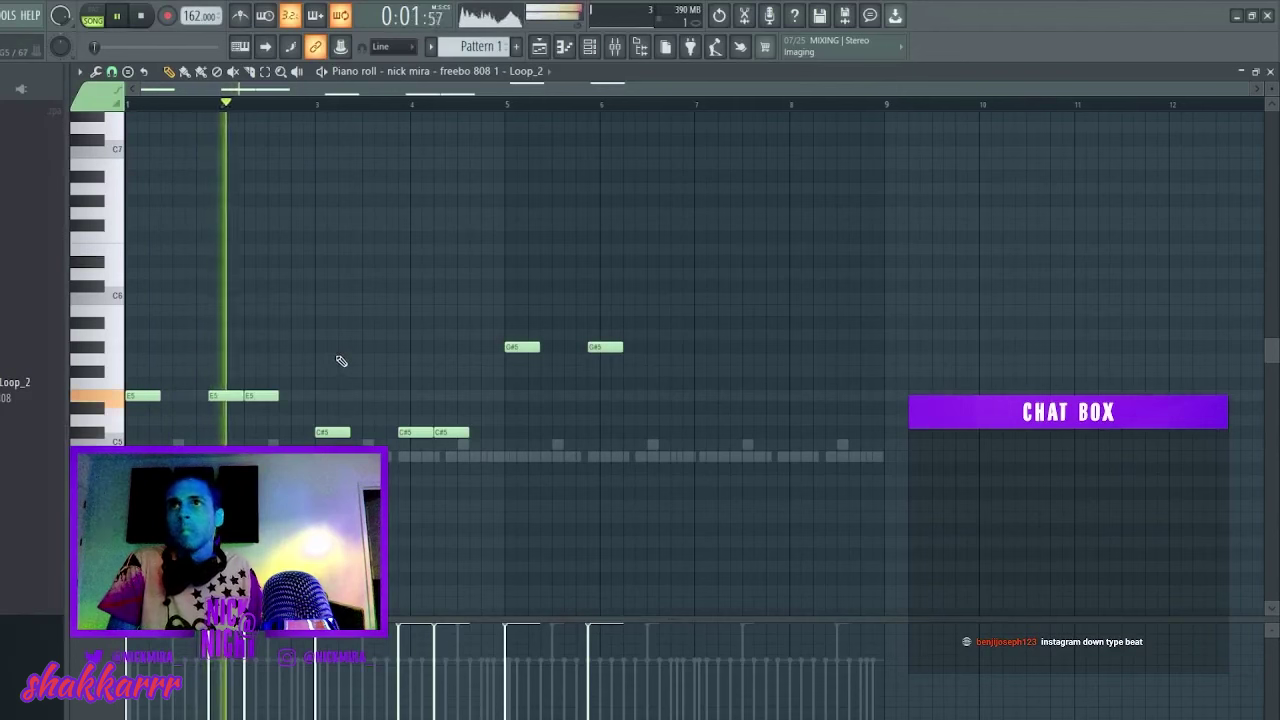
# Apply quick legato to the 808 notes, with the middle C#5 removed and a third G#5 added in bar 6.
pyautogui.hotkey('ctrl', 'l')
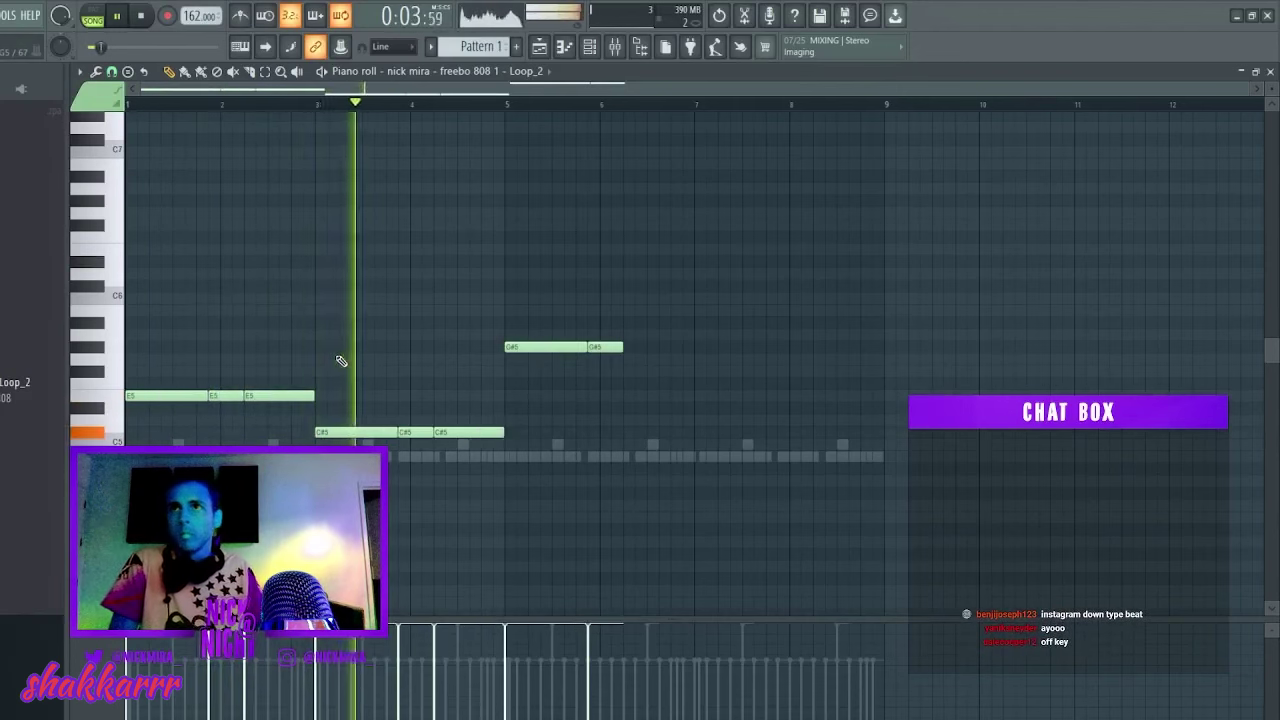
pyautogui.hotkey('ctrl', 'z')
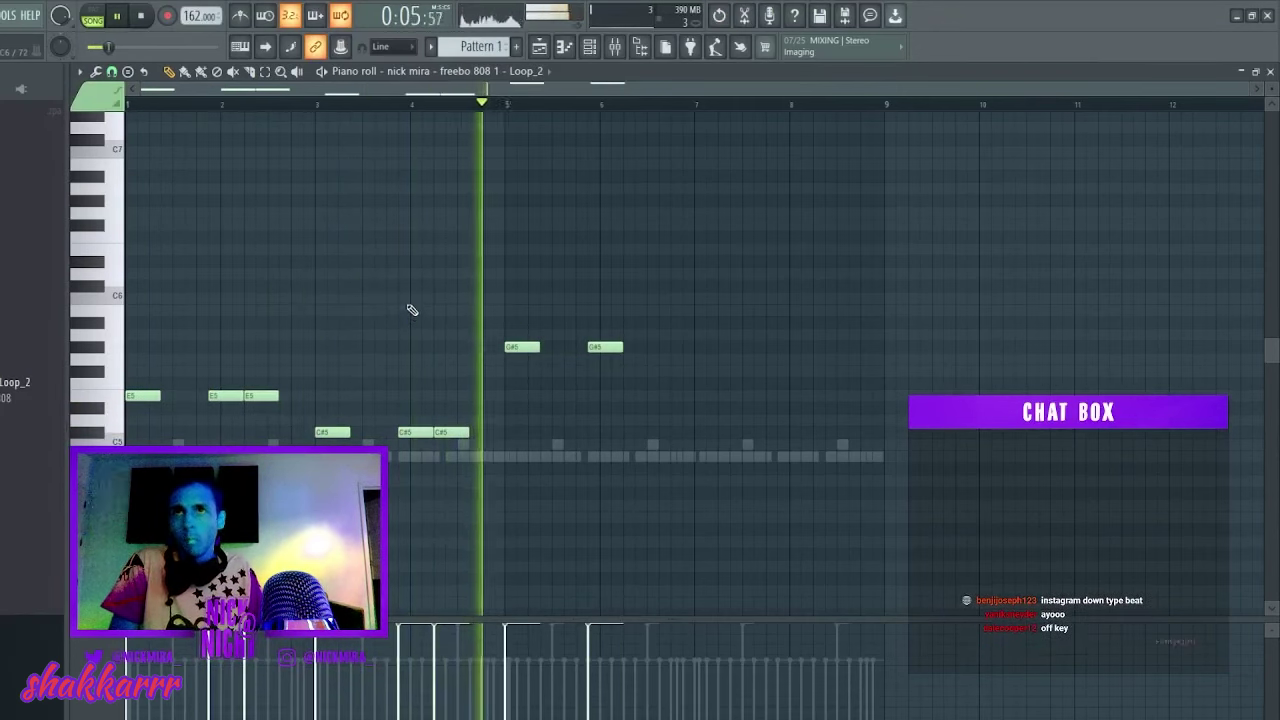
pyautogui.hotkey('ctrl', 'l')
pyautogui.moveTo(621, 347)
pyautogui.mouseDown()
pyautogui.moveTo(649, 349)
pyautogui.moveTo(617, 350)
pyautogui.mouseUp()
pyautogui.press('space')
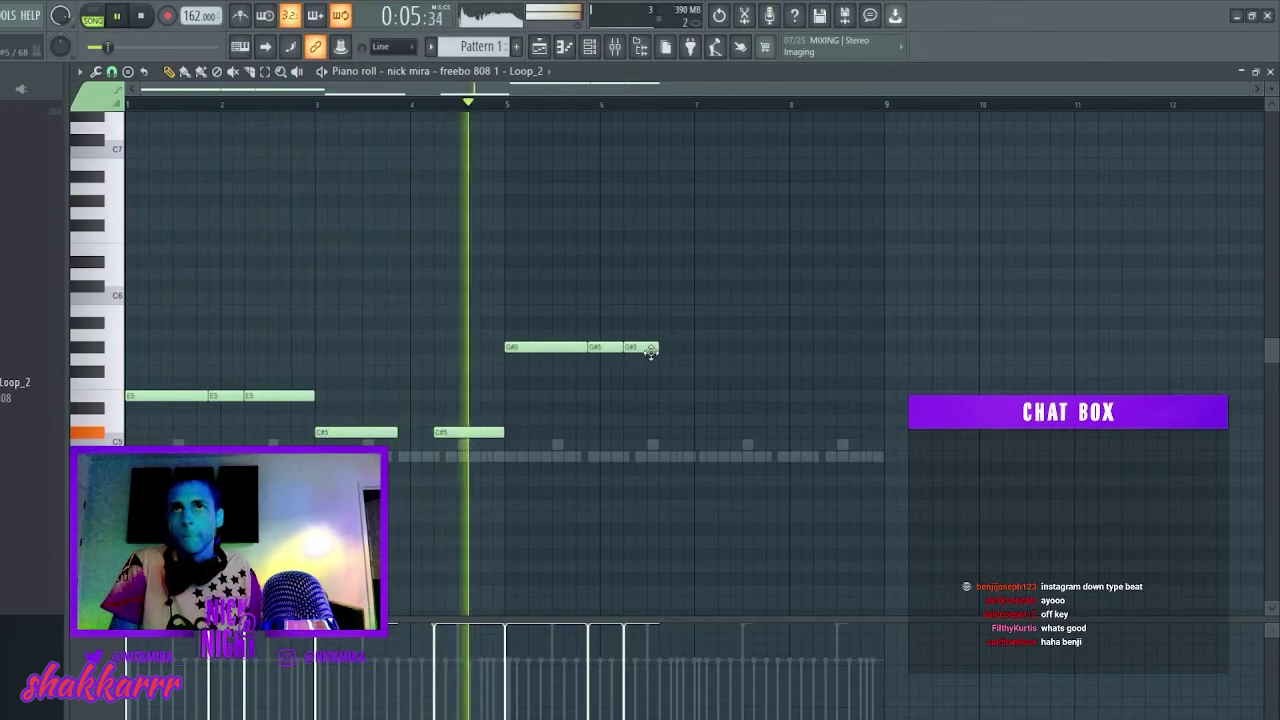
# Lengthen the last G#5 to bar 7 and copy the phrase into bars 7–8, lowered two semitones to F#5 without its middle note.
pyautogui.moveTo(657, 347); pyautogui.dragTo(474, 374)
pyautogui.hotkey('ctrl', 'b')
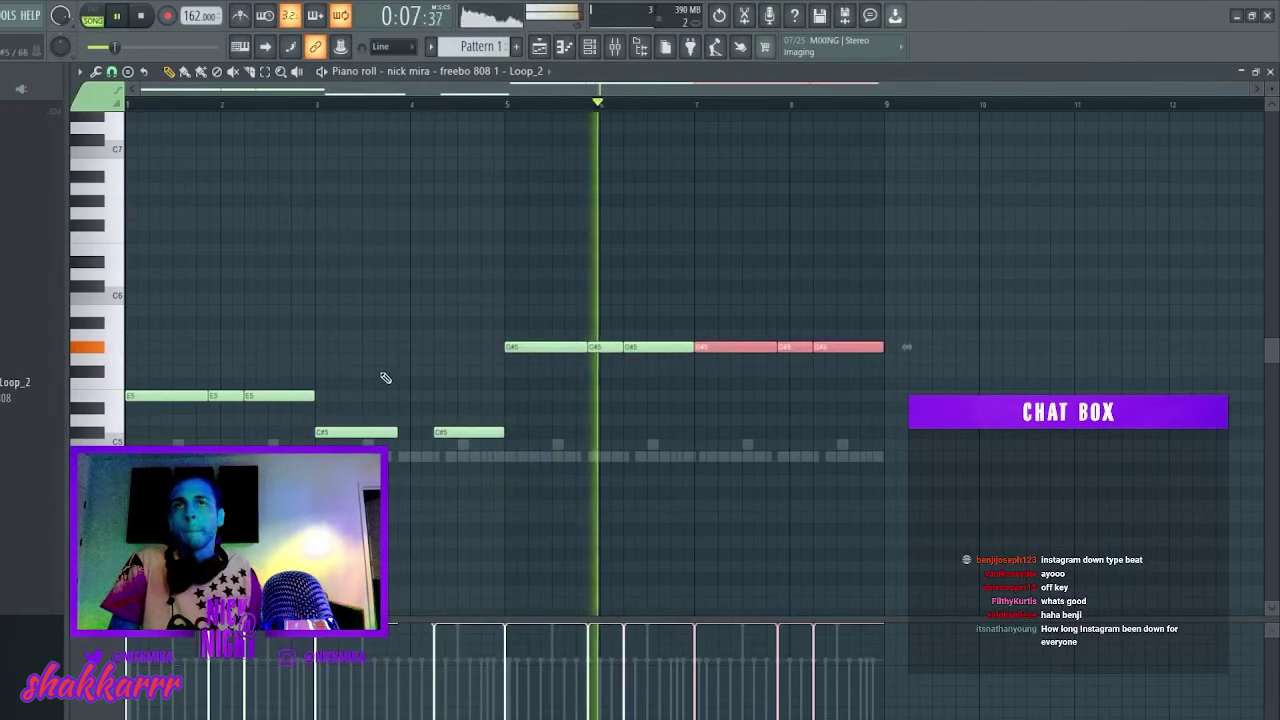
pyautogui.hotkey('shift', 'Down')
pyautogui.hotkey('shift', 'Down')
pyautogui.hotkey('ctrl', 'd')
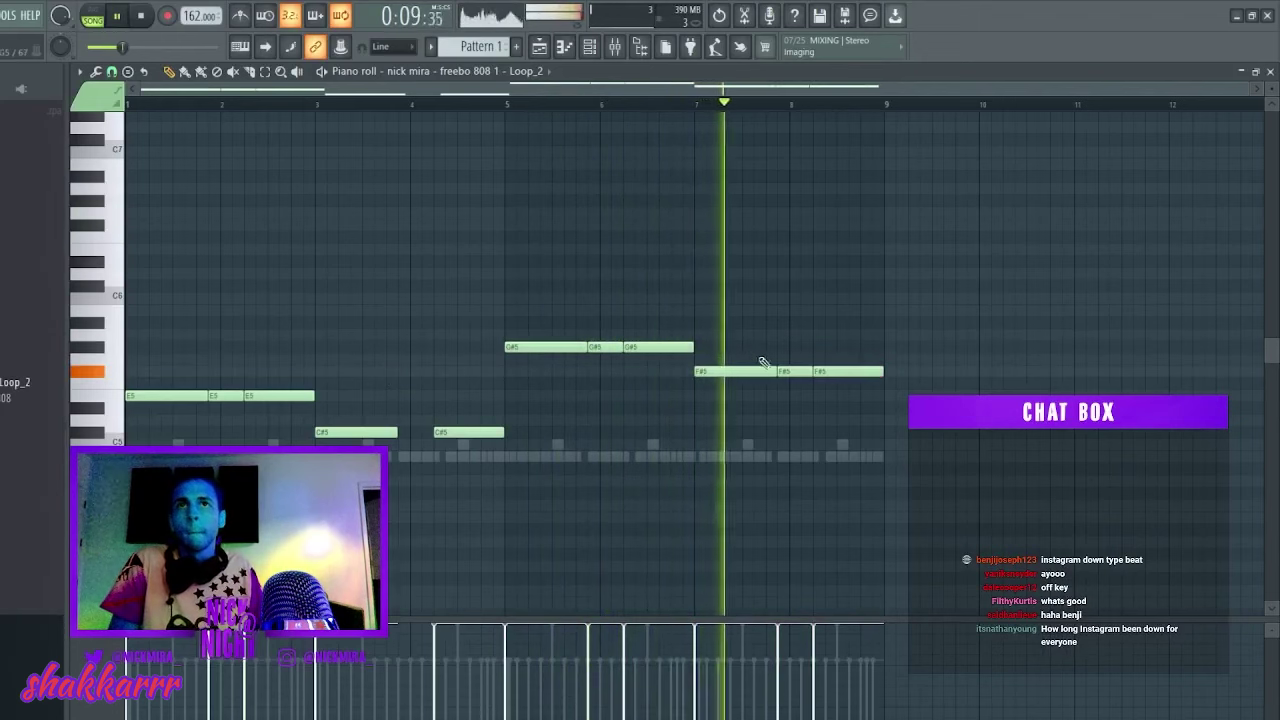
pyautogui.rightClick(794, 370)
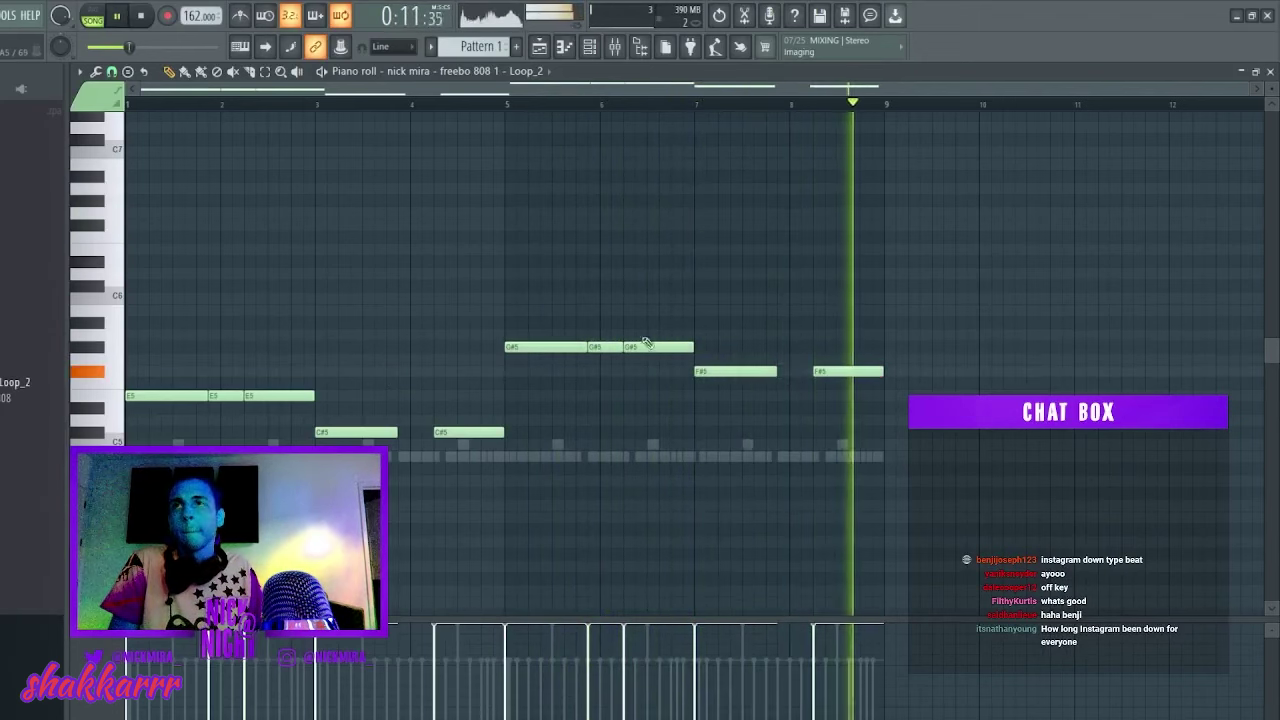
pyautogui.press('Escape')
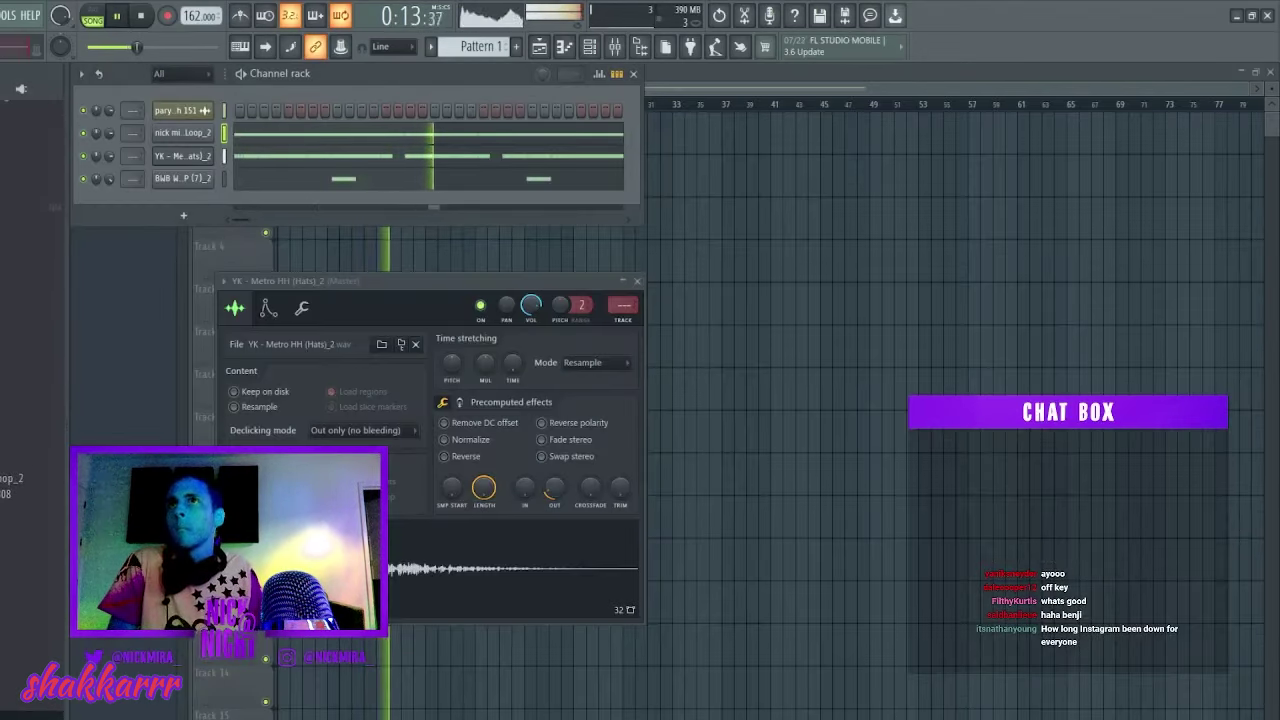
# Load nm - audi 808 as a new channel and set both 808 channels to cut group 1, cut by 1.
pyautogui.click(182, 133)
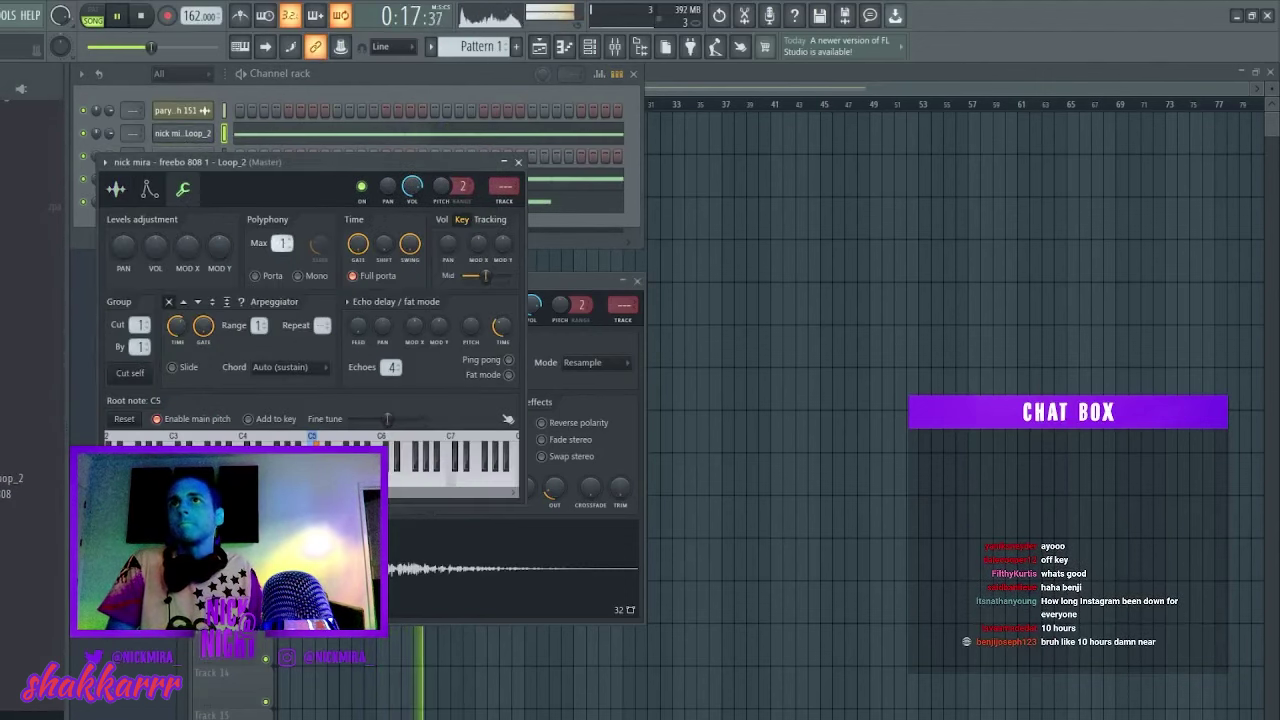
pyautogui.press('Escape')
pyautogui.click(203, 157)
pyautogui.click(203, 208)
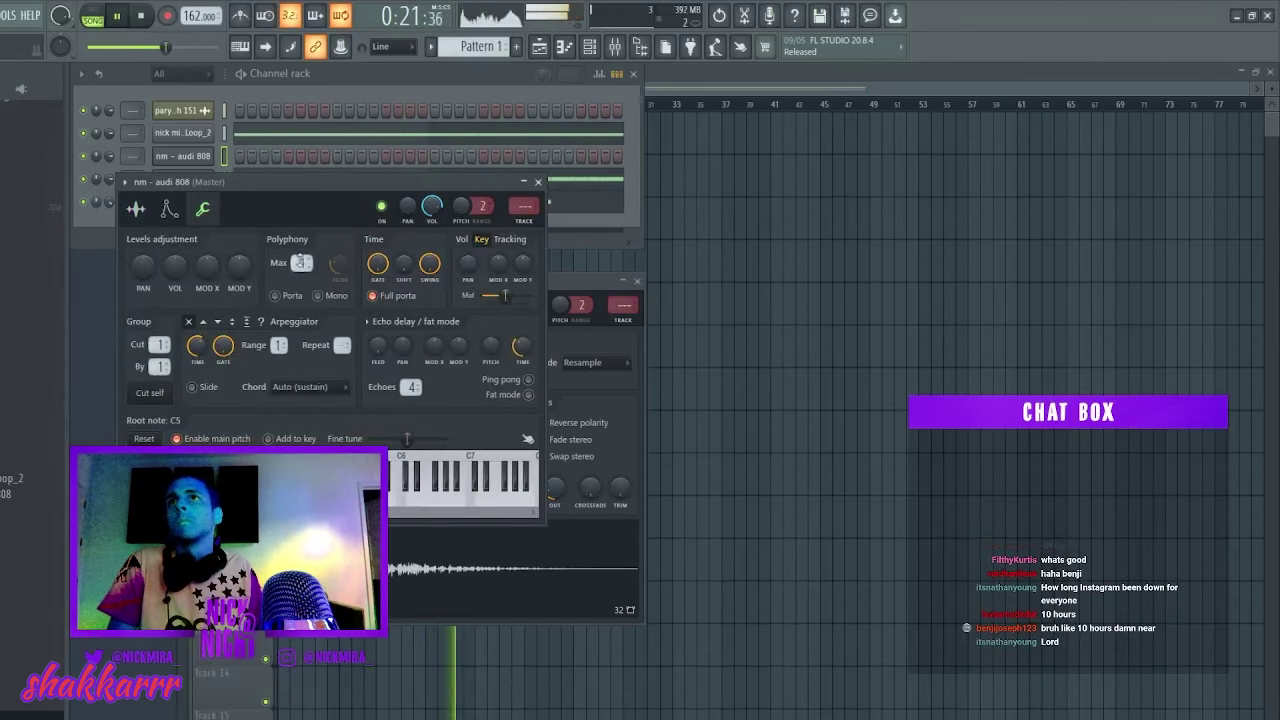
pyautogui.press('Escape')
# Draw an nm - audi 808 C#5 across bar 4's start and two consecutive F#5 notes from mid bar 7, removing the trial G#5.
pyautogui.press('F7')
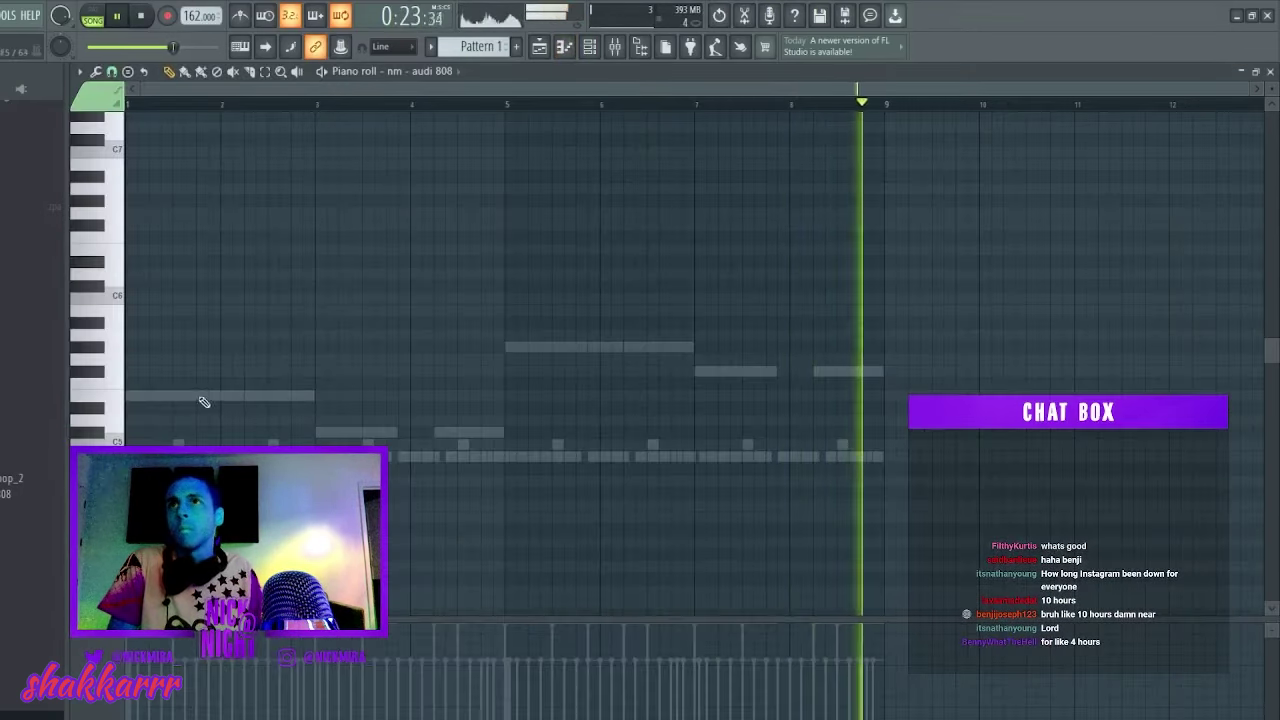
pyautogui.click(404, 432)
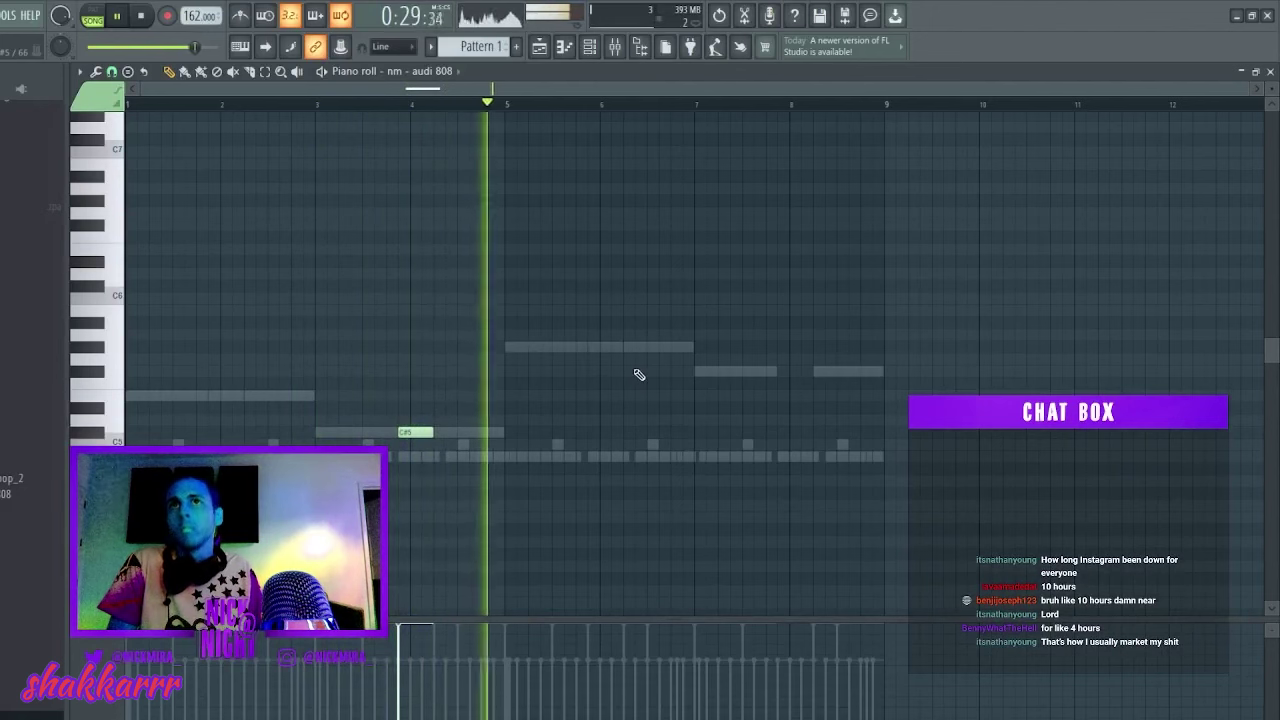
pyautogui.click(550, 347)
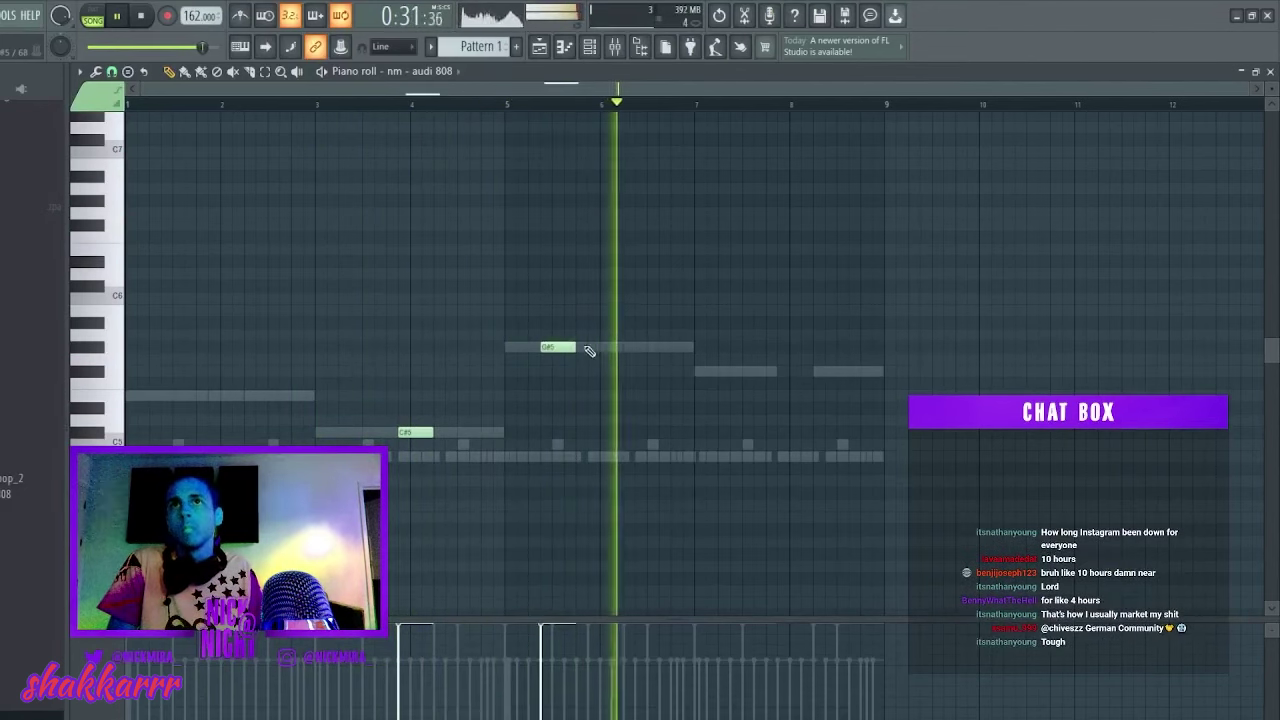
pyautogui.rightClick(570, 347)
pyautogui.click(734, 371)
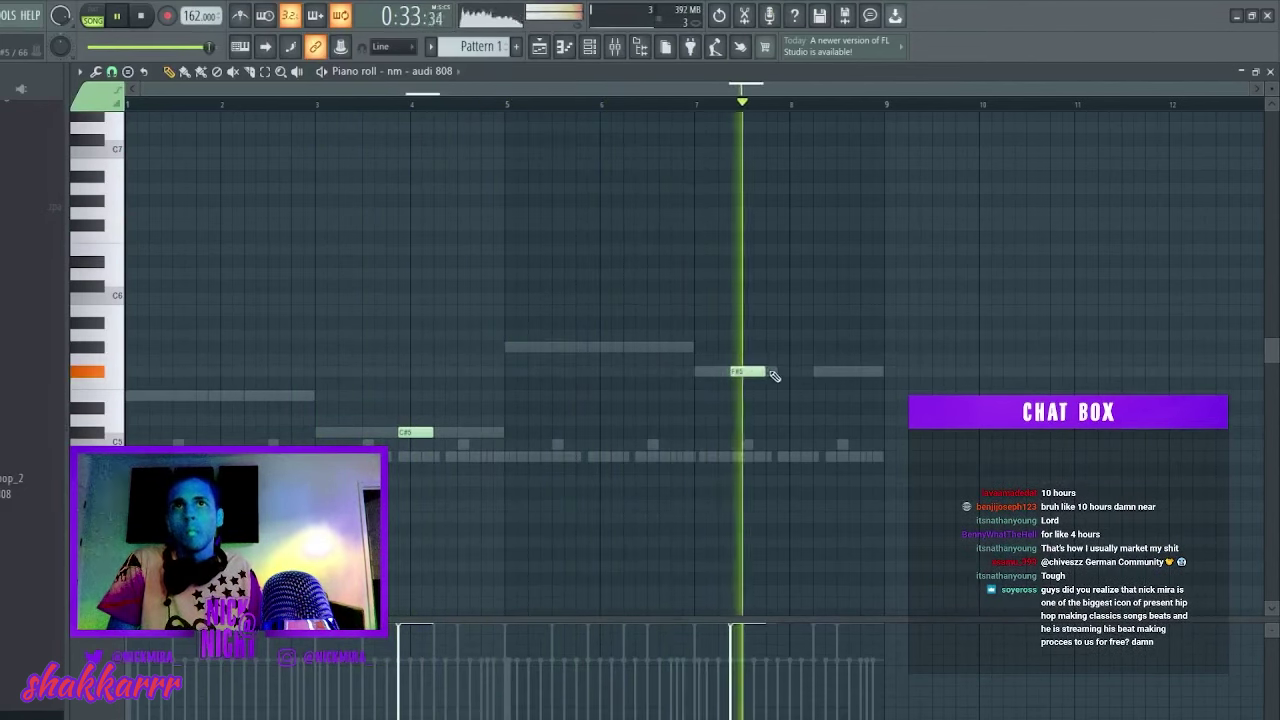
pyautogui.click(773, 372)
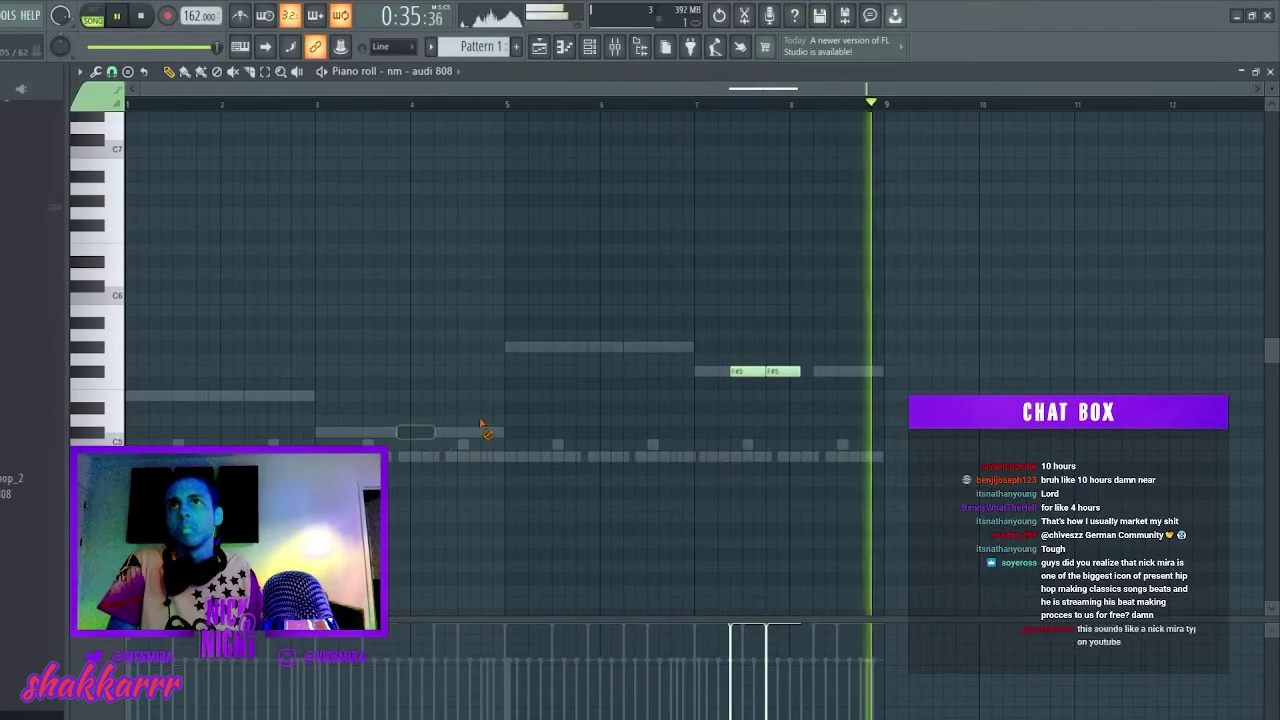
# Replace the nm - audi 808's C#5 with a longer one starting slightly earlier in bar 3, and delete the trial note before it.
pyautogui.click(395, 434)
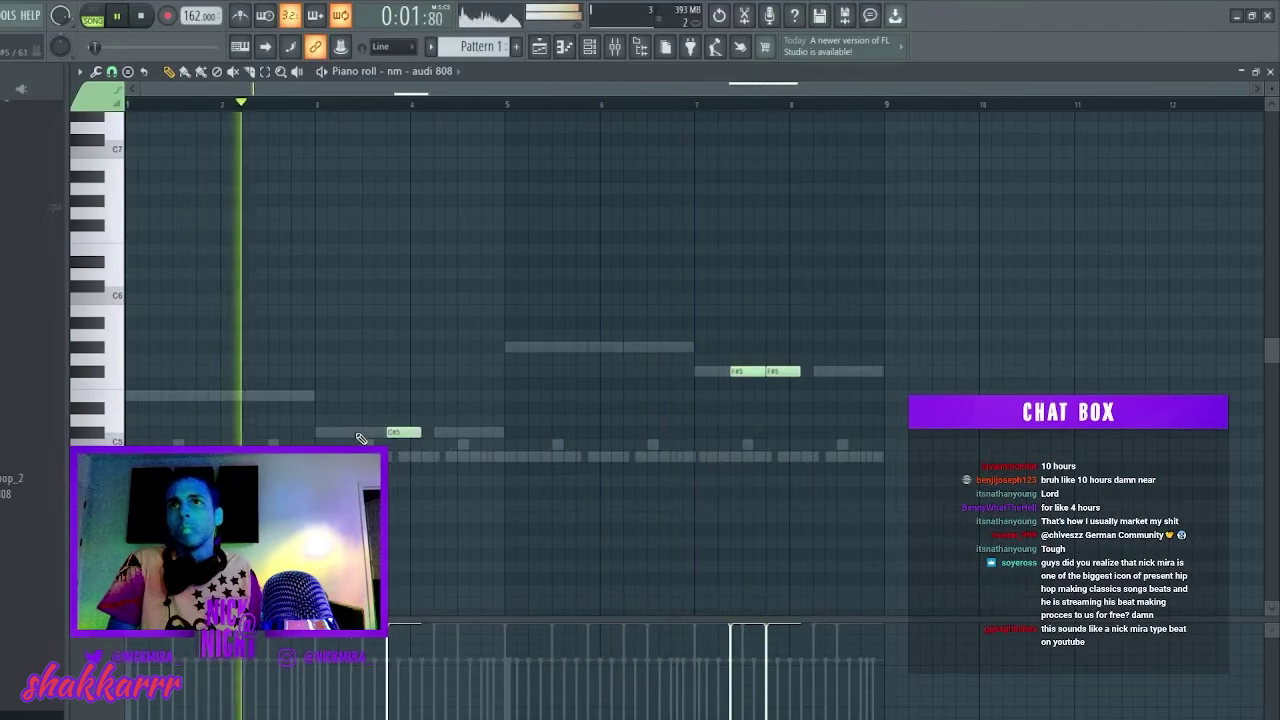
pyautogui.click(358, 434)
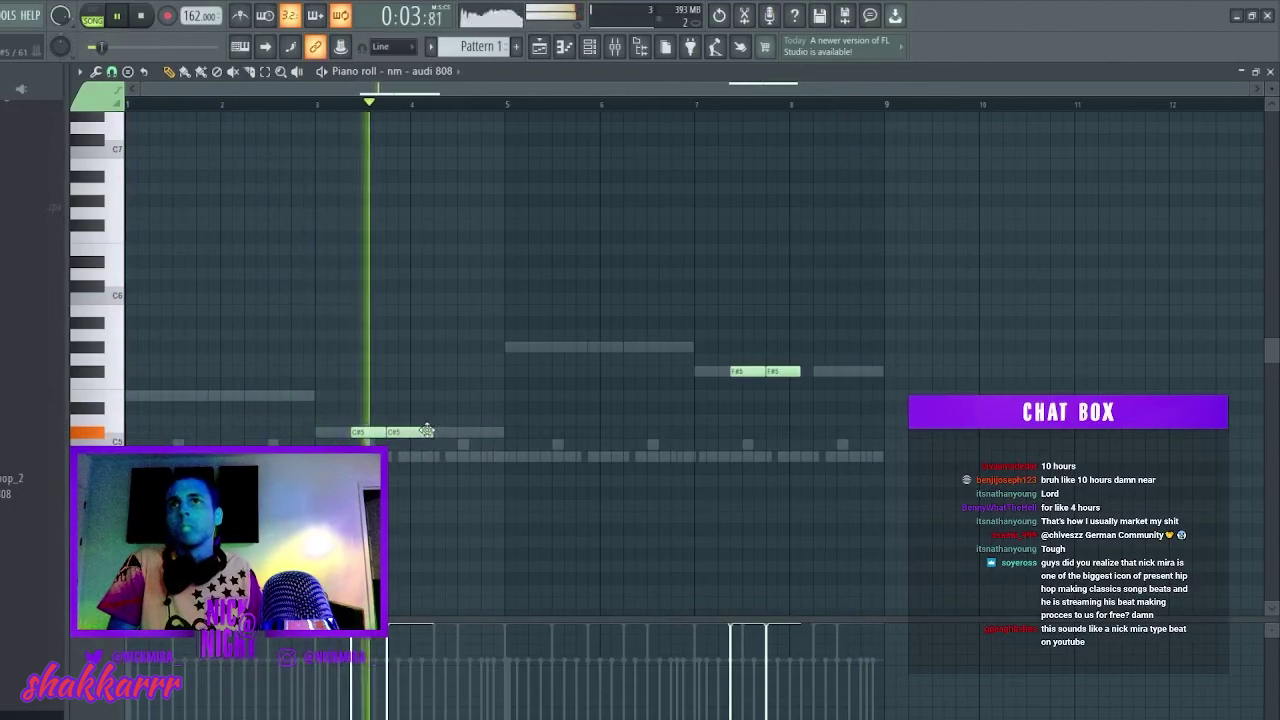
pyautogui.rightClick(368, 432)
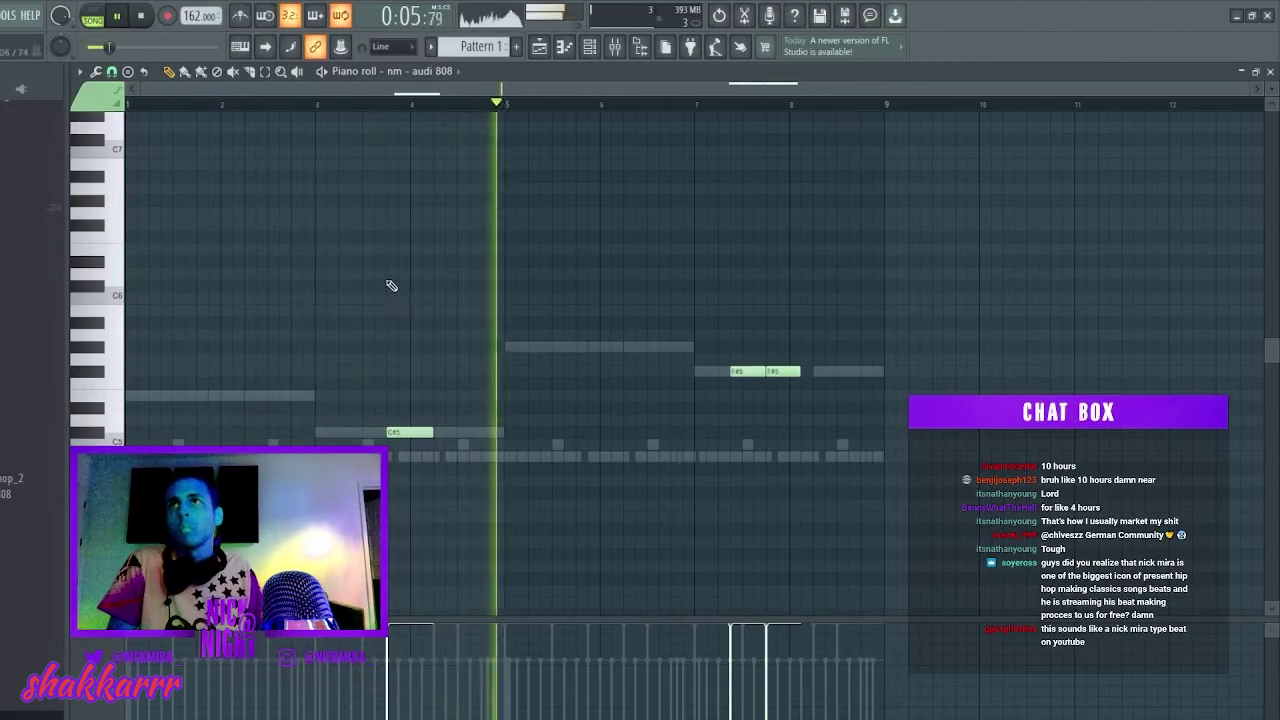
pyautogui.press('F7')
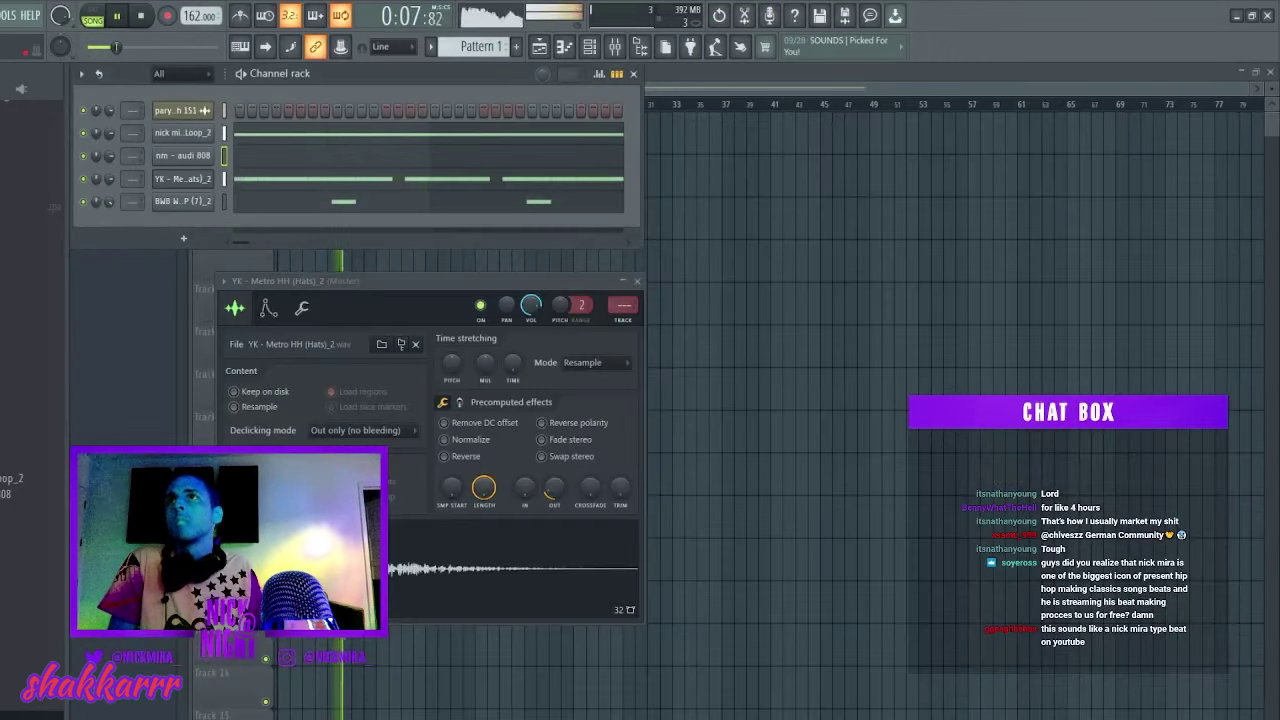
# Load nm - berry kick as a new channel and copy the freebo 808's rhythm into it as short C5 hits.
pyautogui.scroll(6, 42, 278)
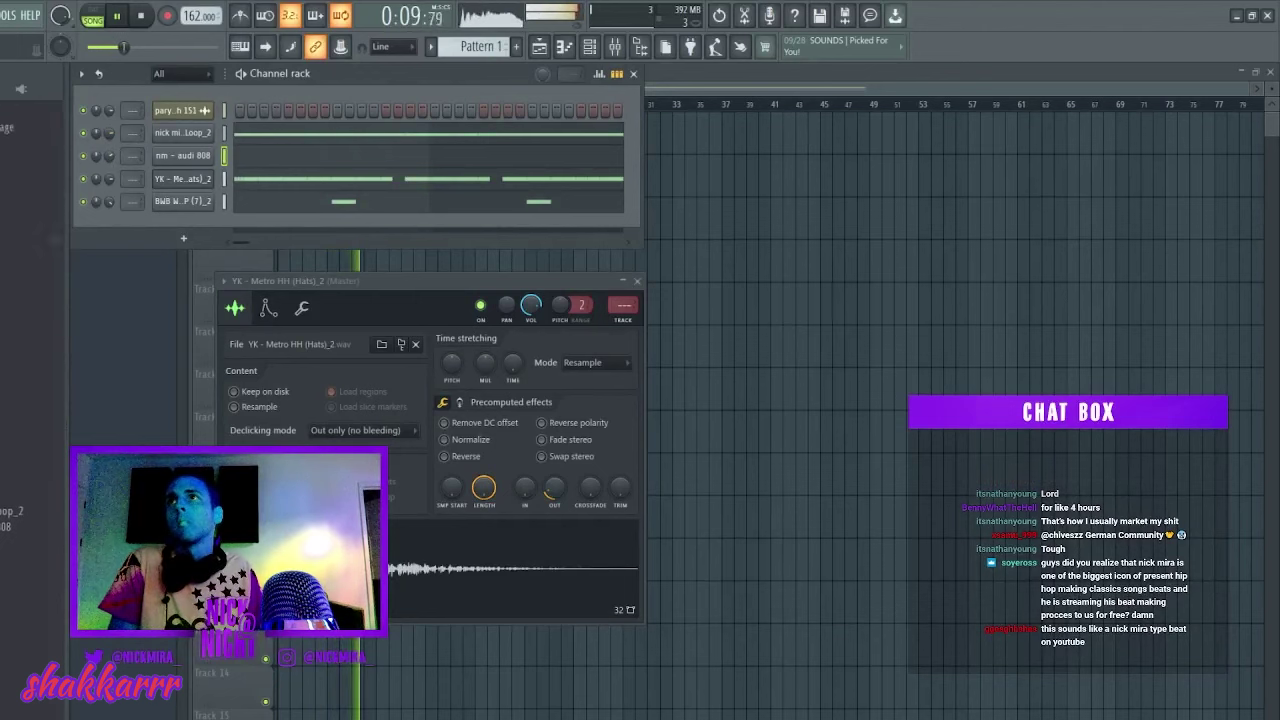
pyautogui.click(30, 317)
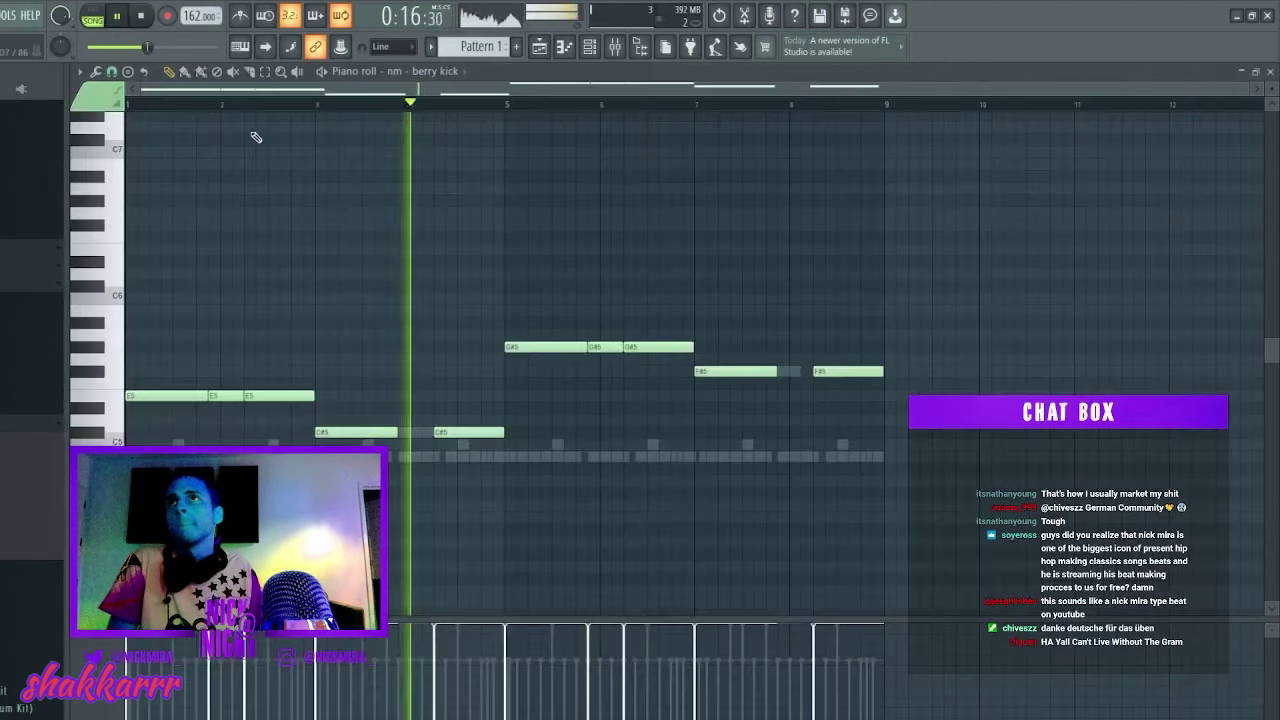
pyautogui.click(228, 135)
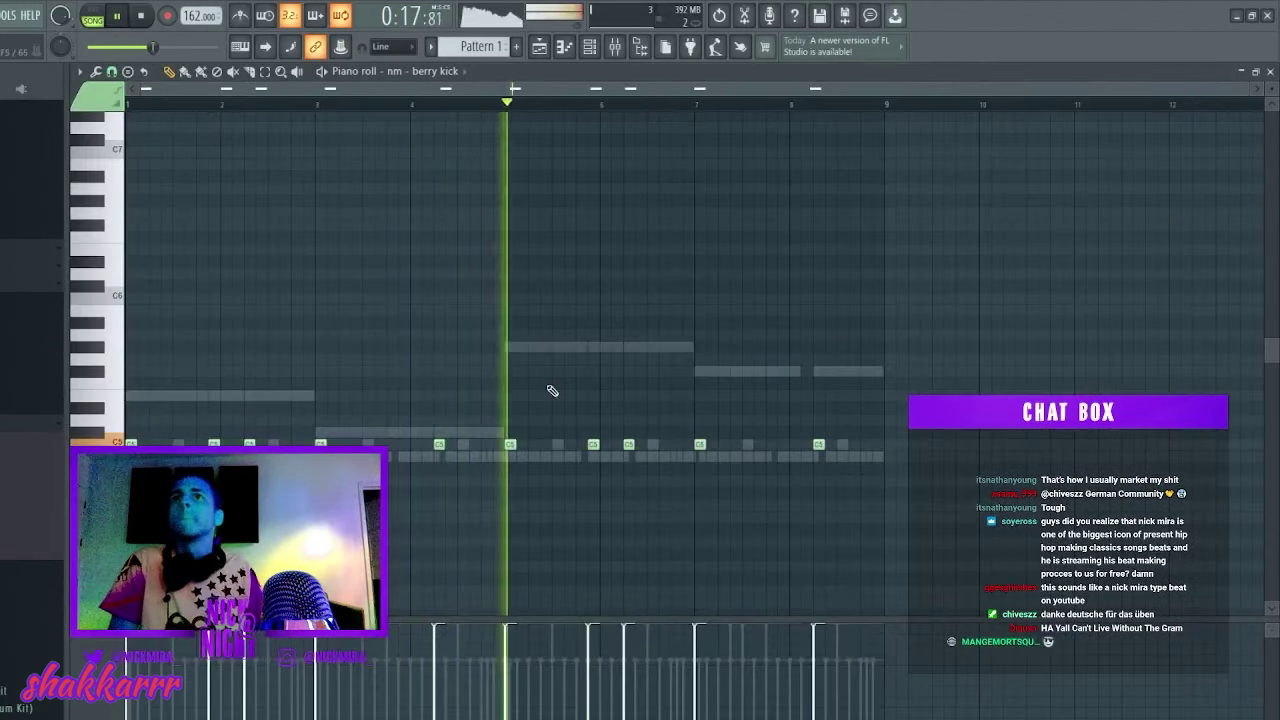
# Delete the kick hits just before bar 6 and just before bar 2.
pyautogui.rightClick(595, 444)
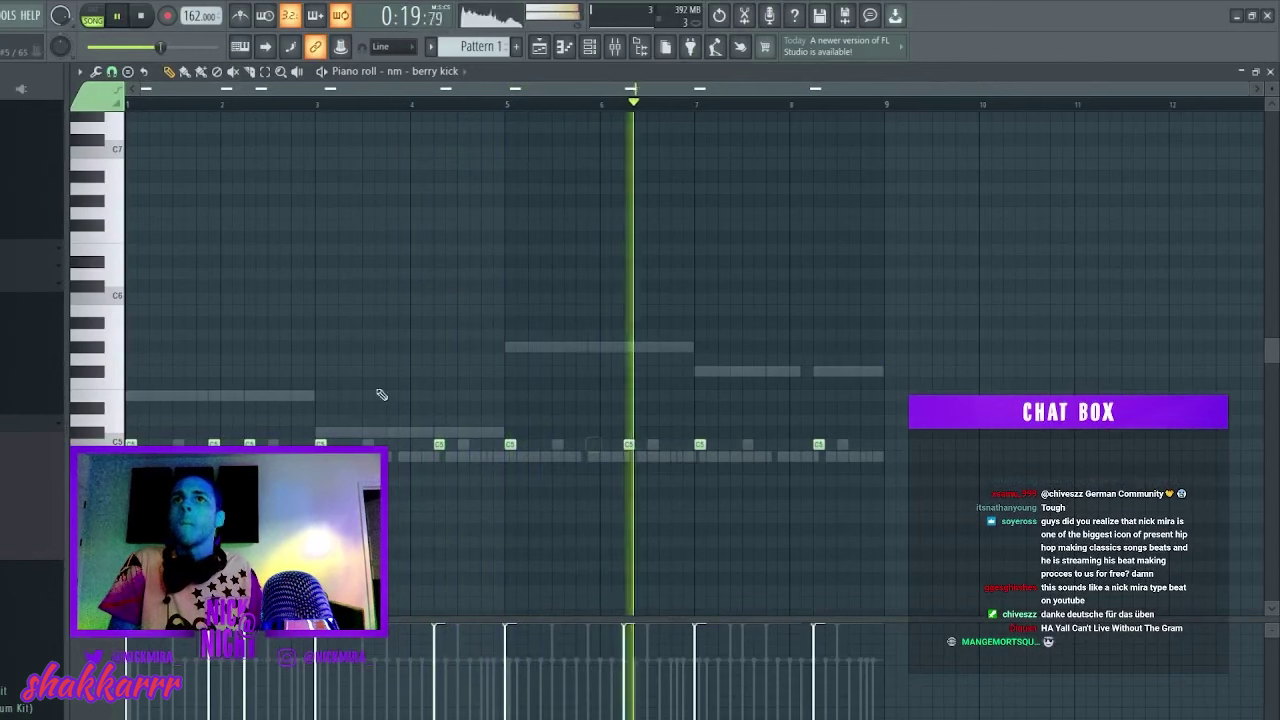
pyautogui.rightClick(214, 444)
pyautogui.press('Escape')
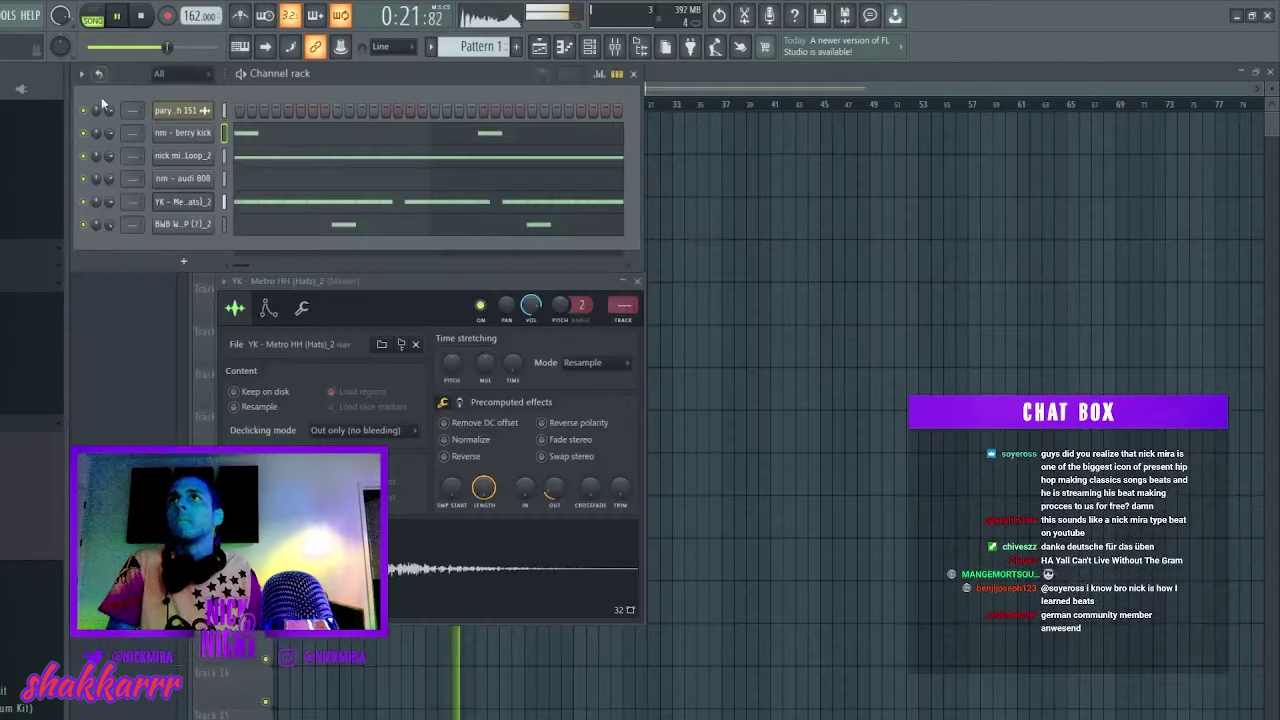
# Place a C5 kick near the end of bar 3 and remove the other kick hits from bars 1–4.
pyautogui.click(323, 128)
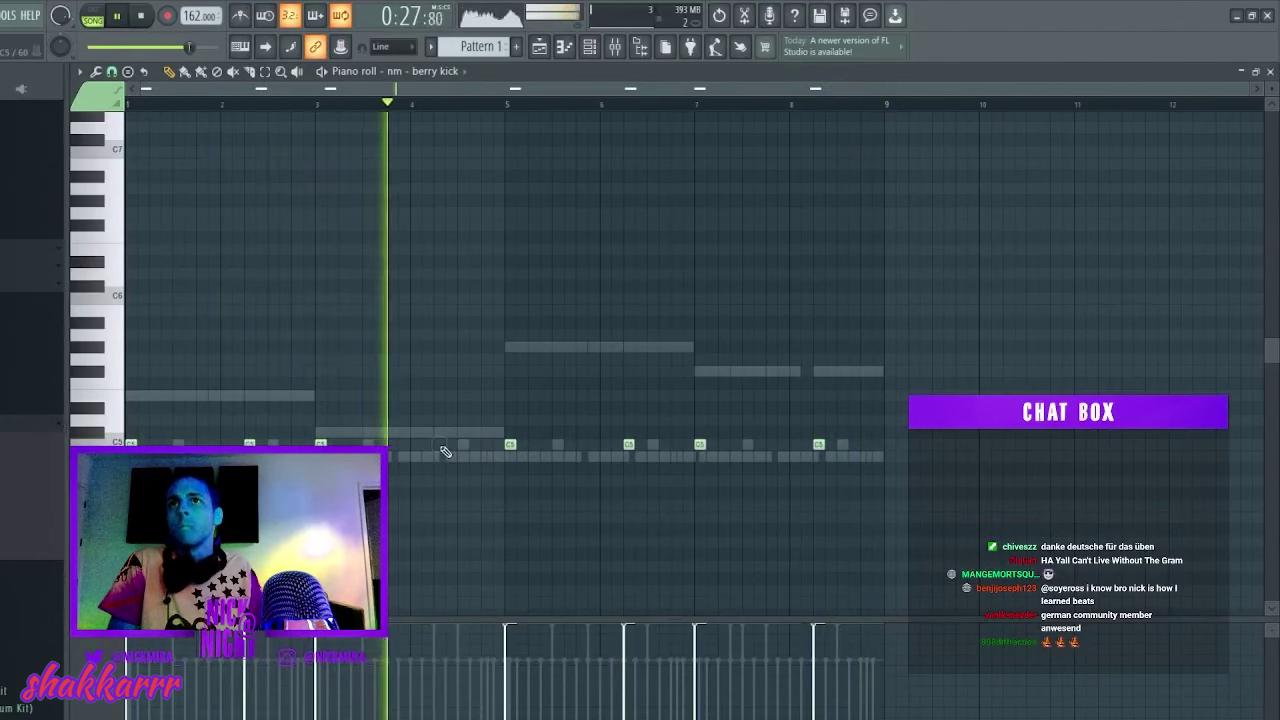
pyautogui.click(382, 444)
pyautogui.moveTo(384, 444); pyautogui.dragTo(394, 444)
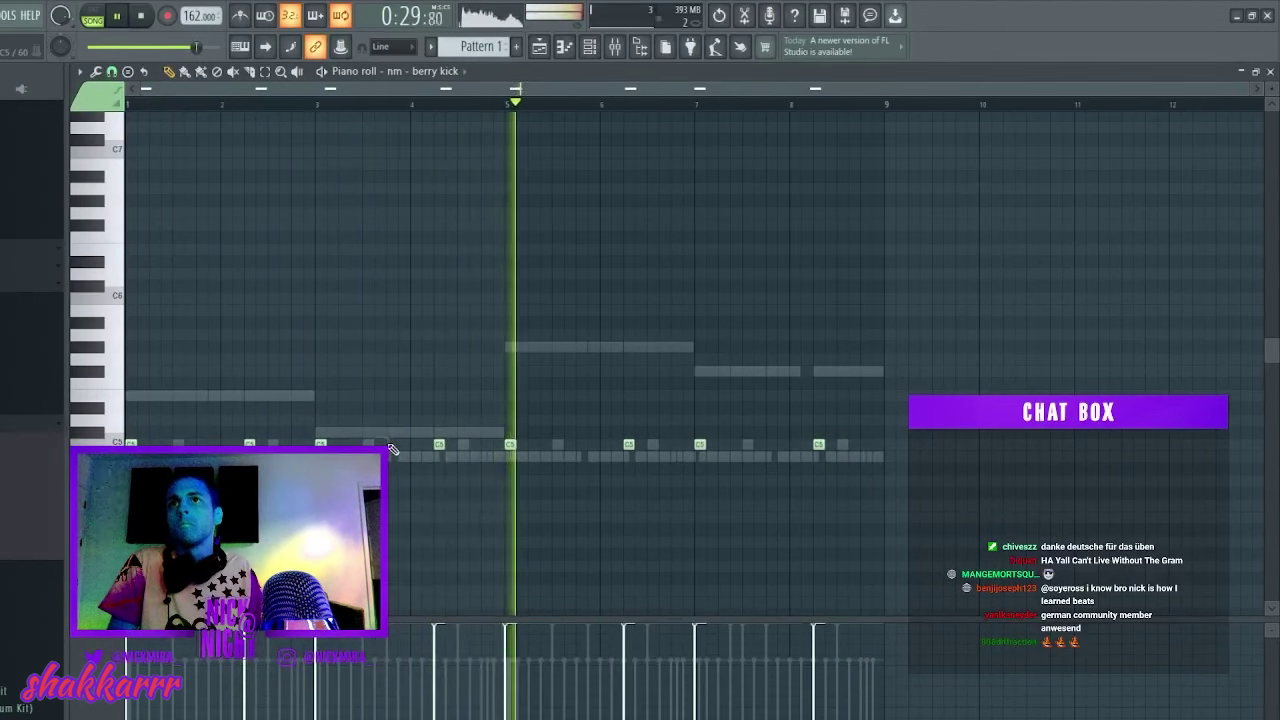
pyautogui.press('space')
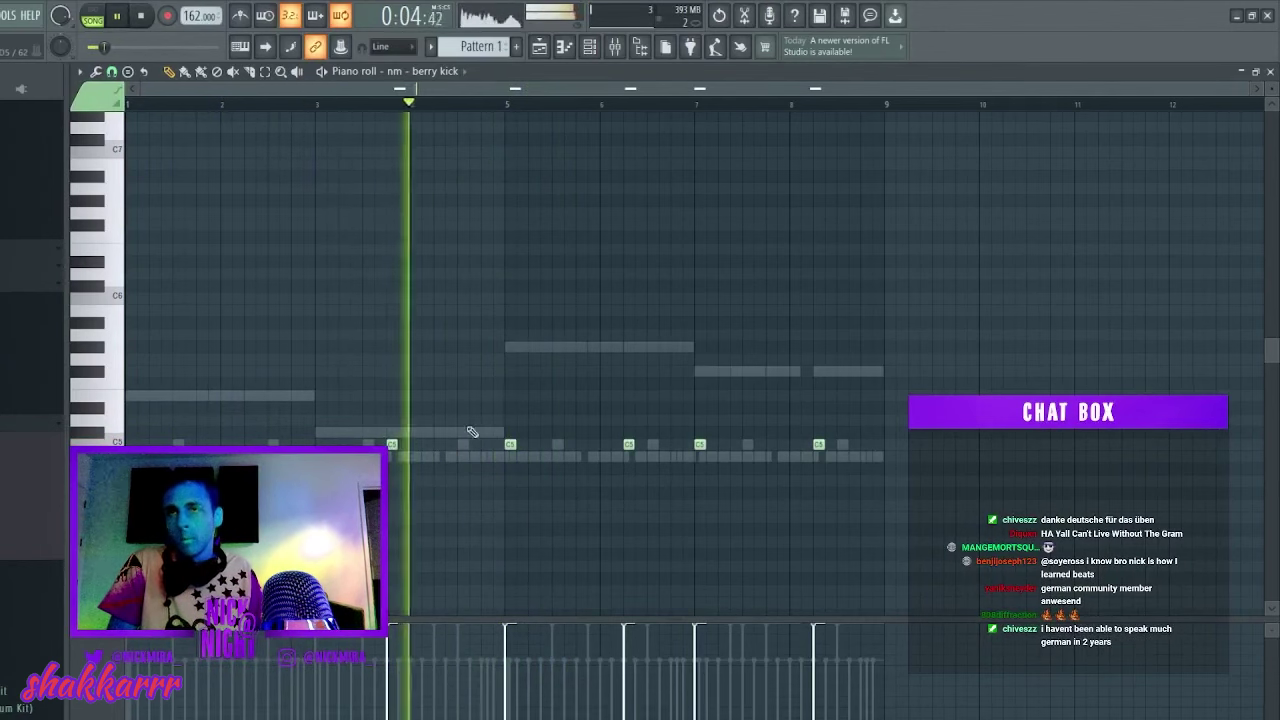
# Delete the berry kick hits at bar 5 and early in bar 6, and move the last two to the middle and end of bar 7.
pyautogui.rightClick(511, 444)
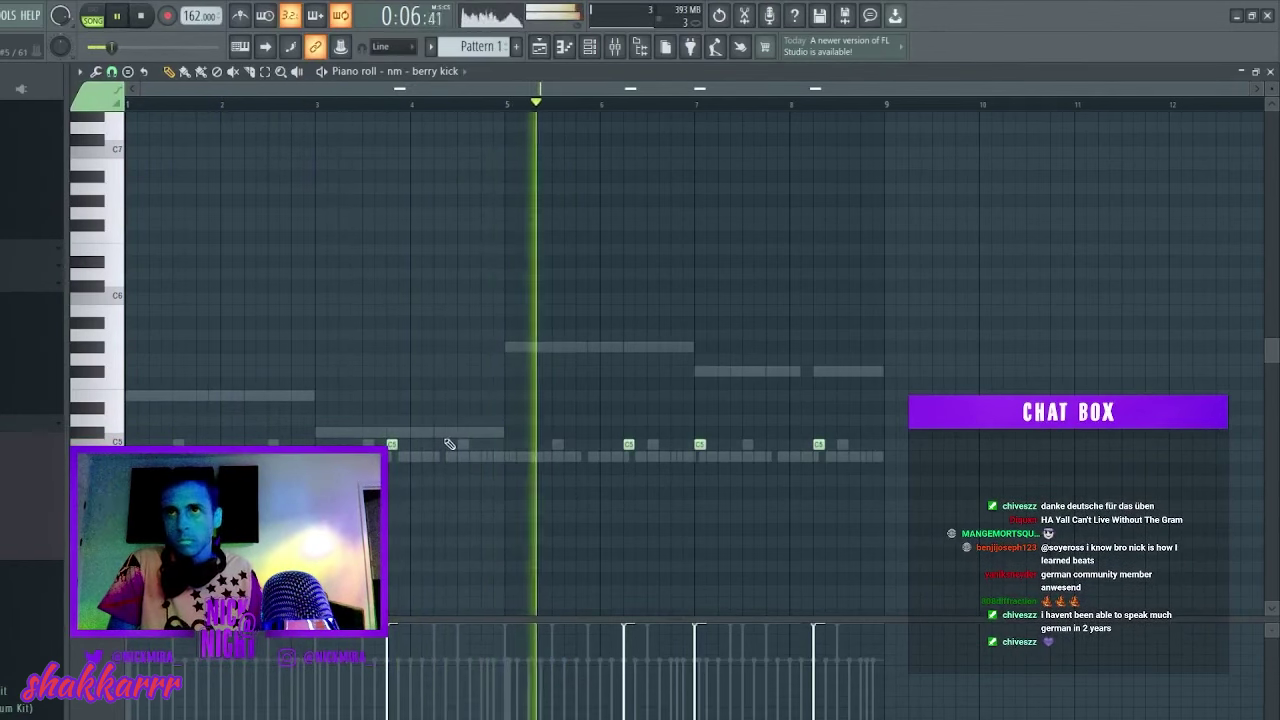
pyautogui.rightClick(627, 443)
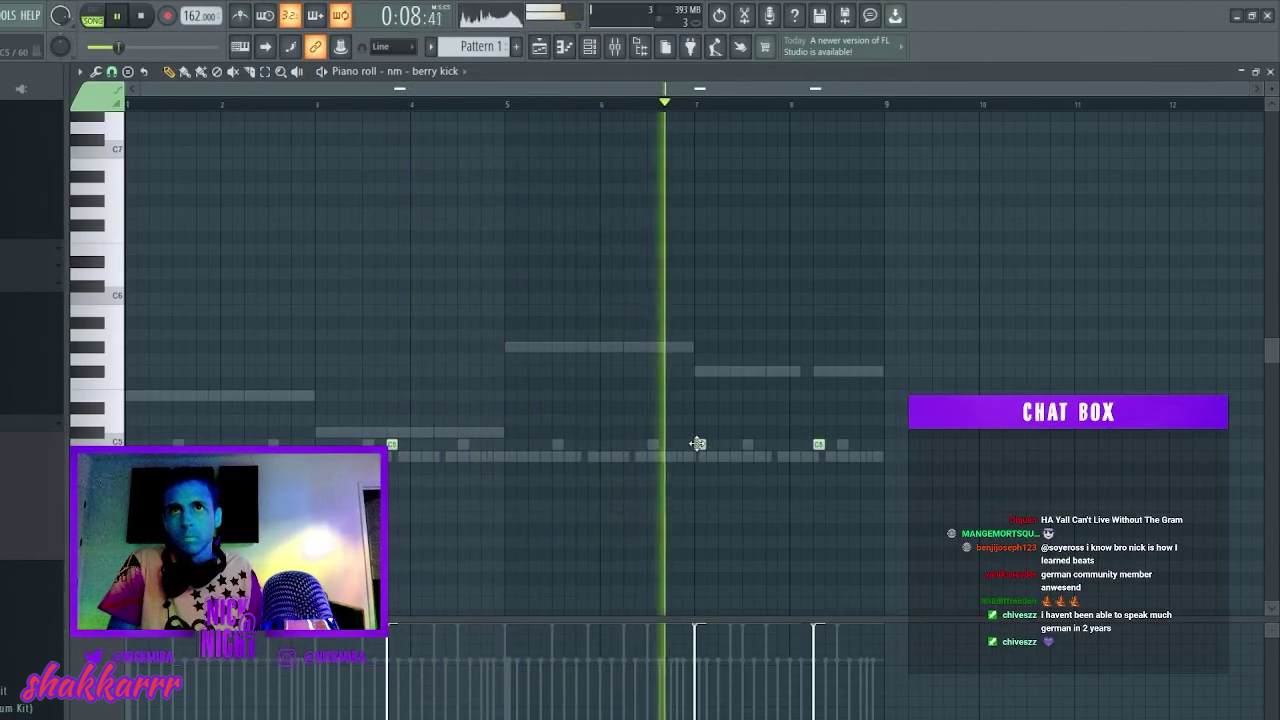
pyautogui.moveTo(698, 444); pyautogui.dragTo(731, 452)
pyautogui.moveTo(819, 444); pyautogui.dragTo(771, 444)
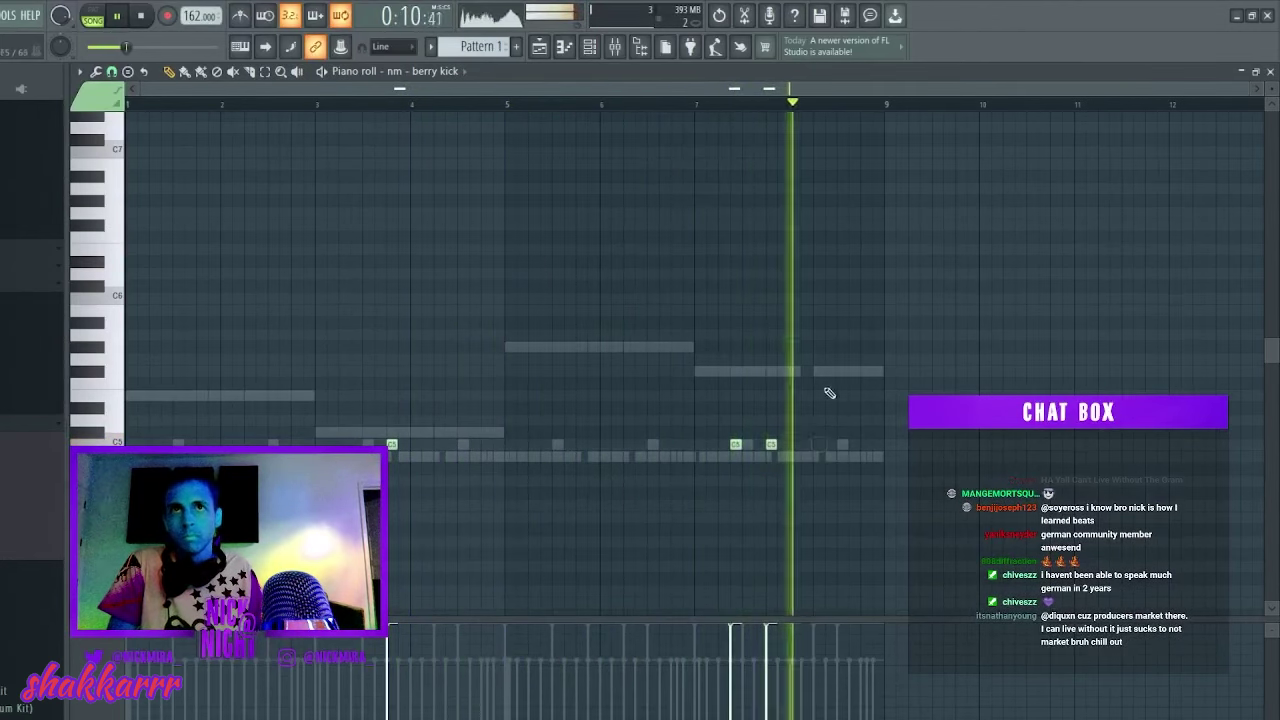
pyautogui.rightClick(777, 371)
pyautogui.rightClick(777, 371)
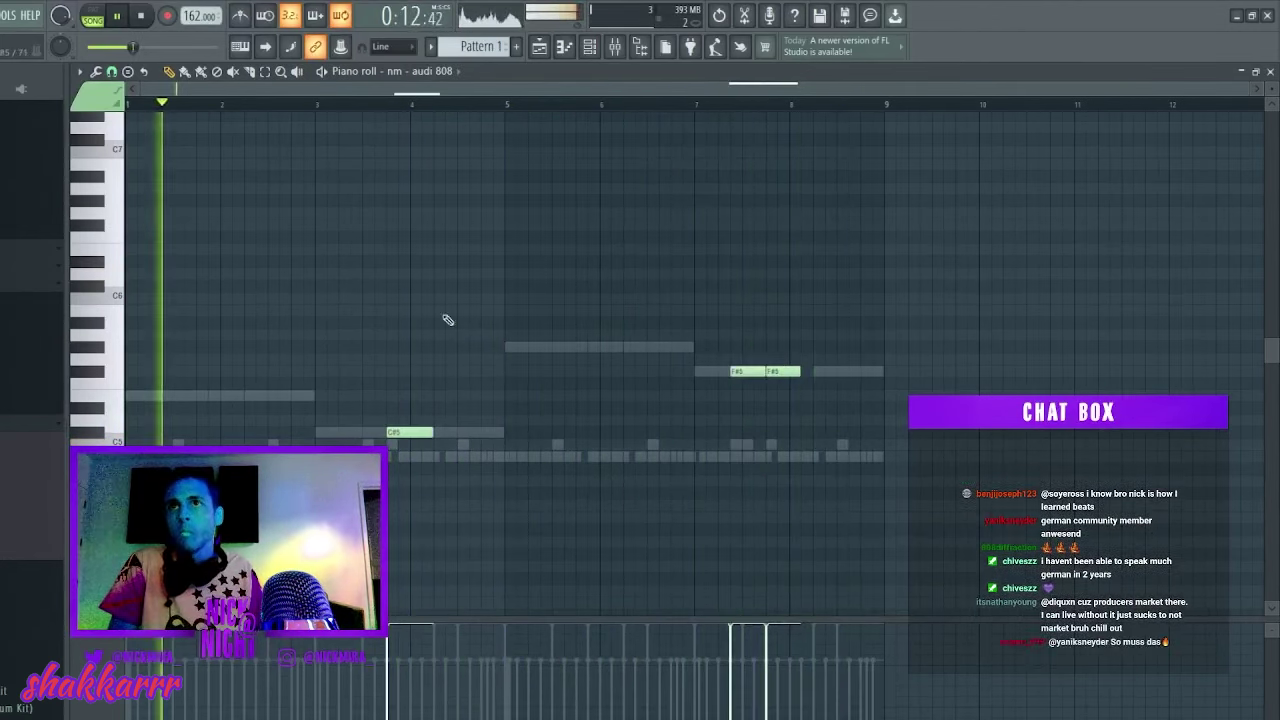
pyautogui.press('Escape')
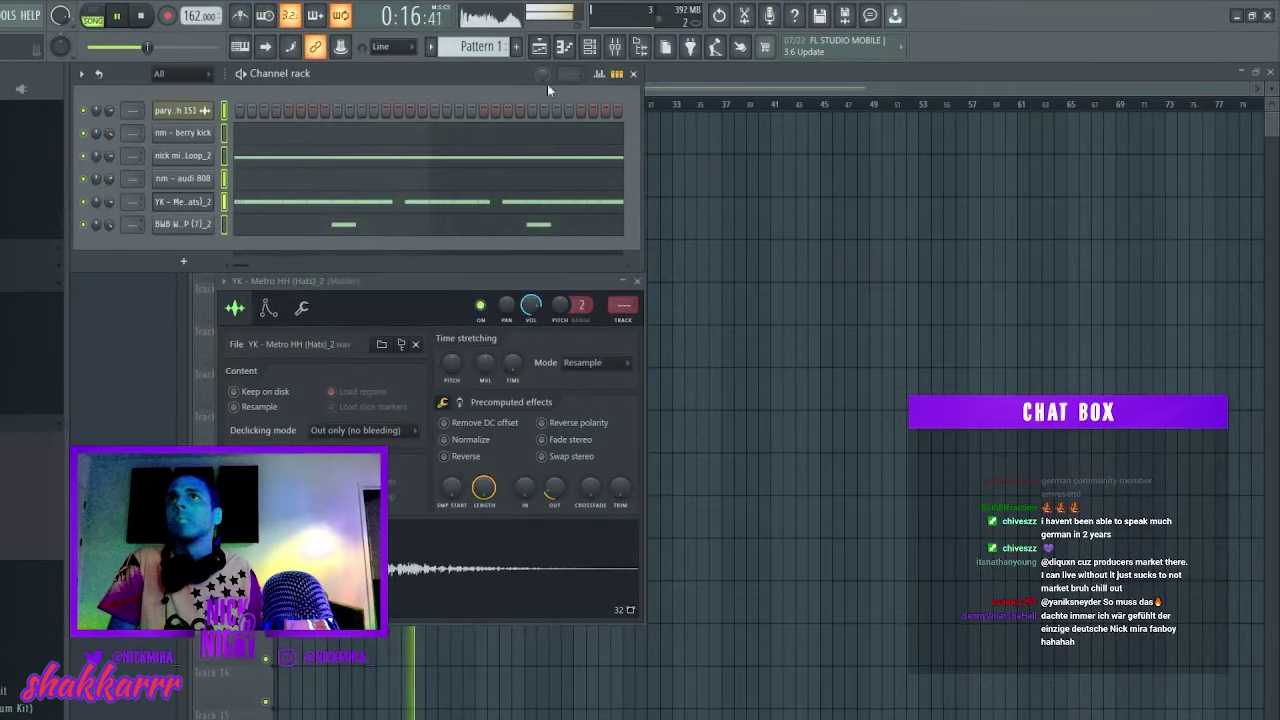
# Route the selected channels to their own mixer tracks, starting at insert 1.
pyautogui.press('F9')
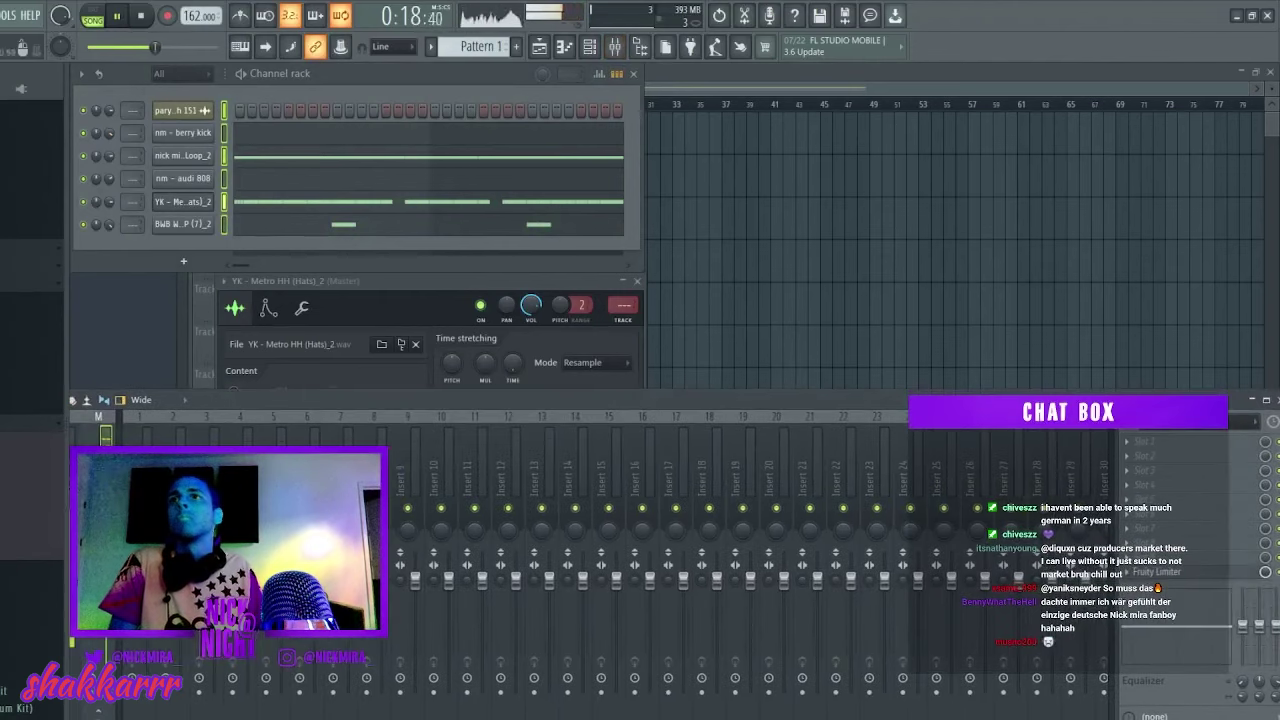
pyautogui.hotkey('ctrl', 'l')
pyautogui.press('Escape')
pyautogui.press('Escape')
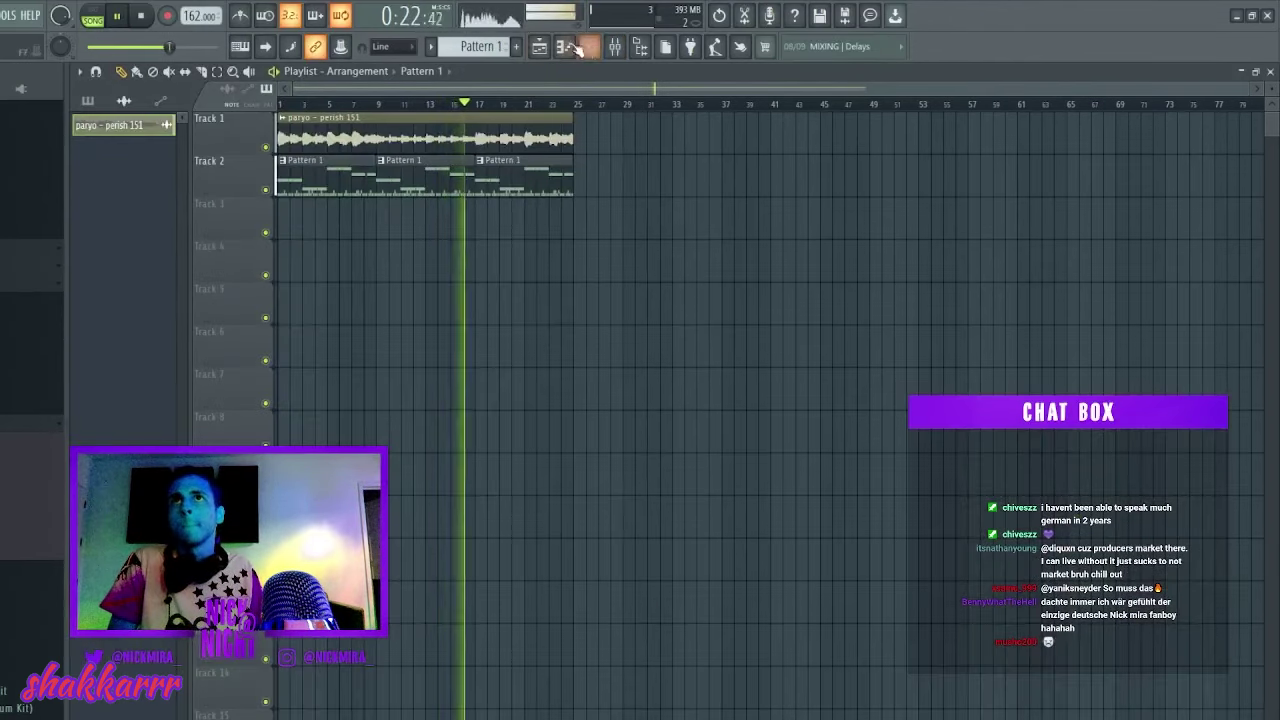
# Create an empty Pattern 2 and place three consecutive 8-bar clips of it on track 4, covering bars 1–24.
pyautogui.press('F4')
pyautogui.click(284, 262)
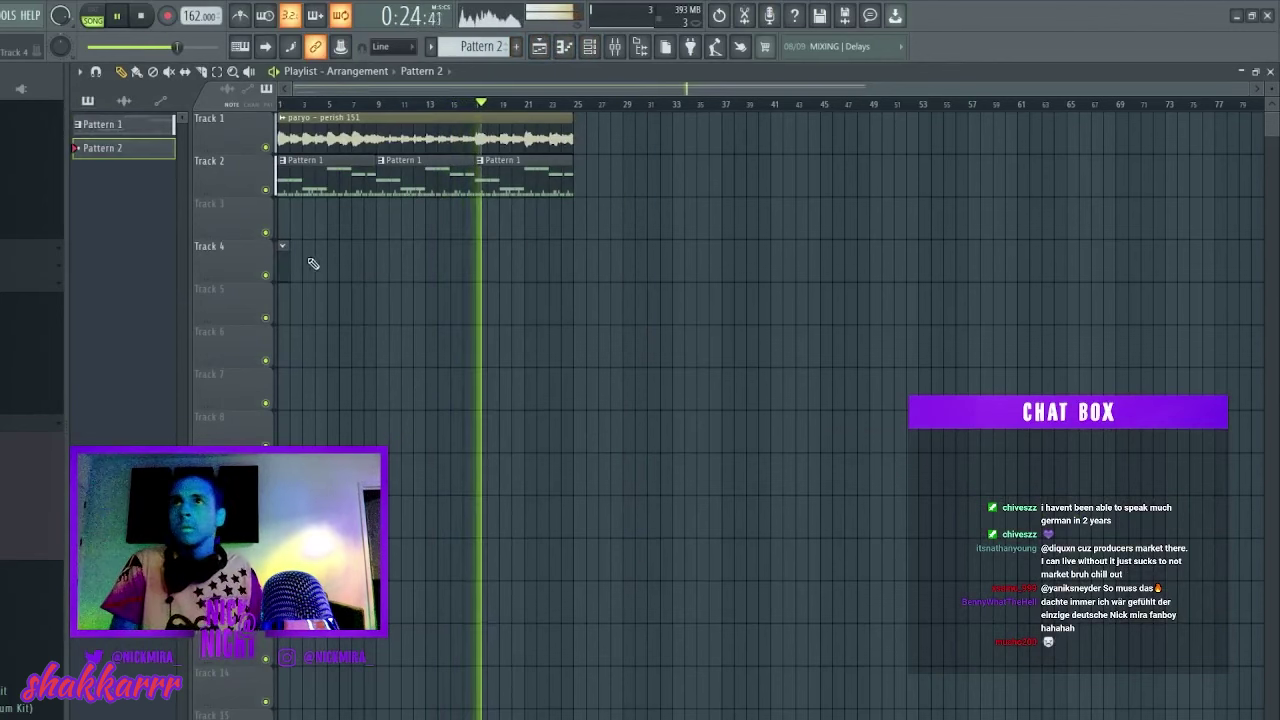
pyautogui.moveTo(288, 261); pyautogui.dragTo(381, 251)
pyautogui.click(390, 250)
pyautogui.click(486, 250)
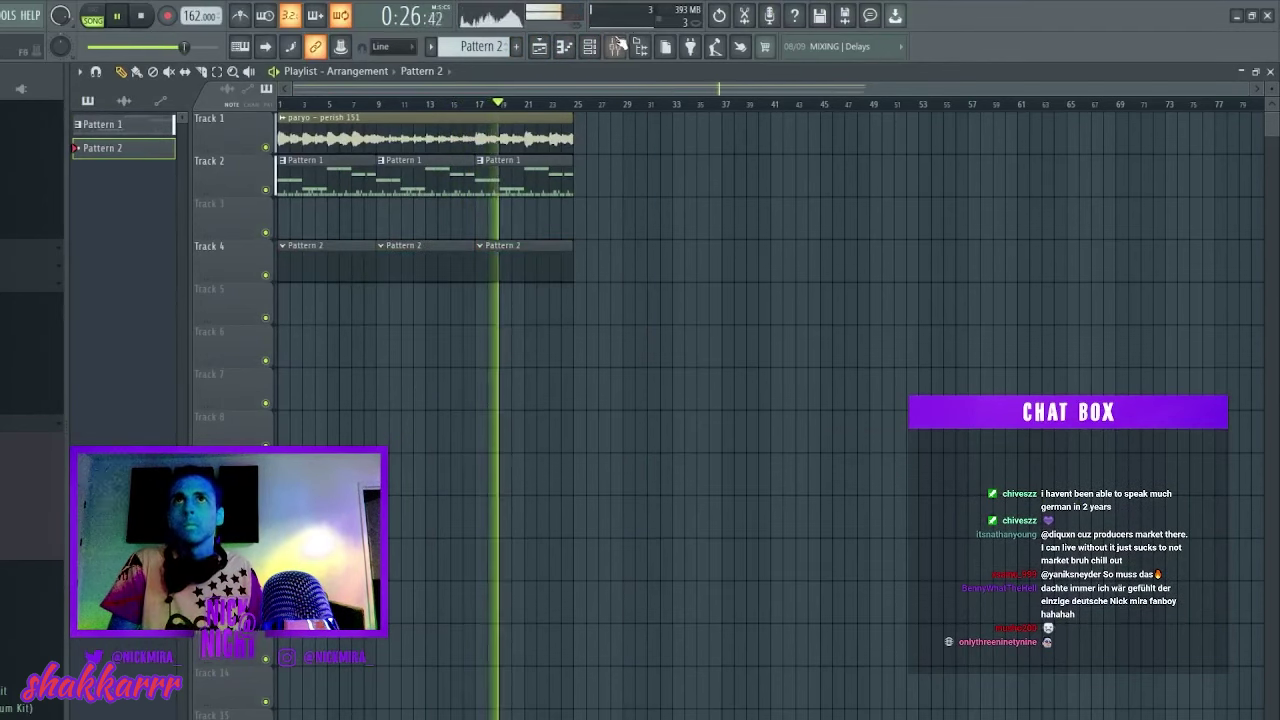
# Add Omnisphere as a new channel at the top of the channel rack and dismiss its splash screen.
pyautogui.press('F6')
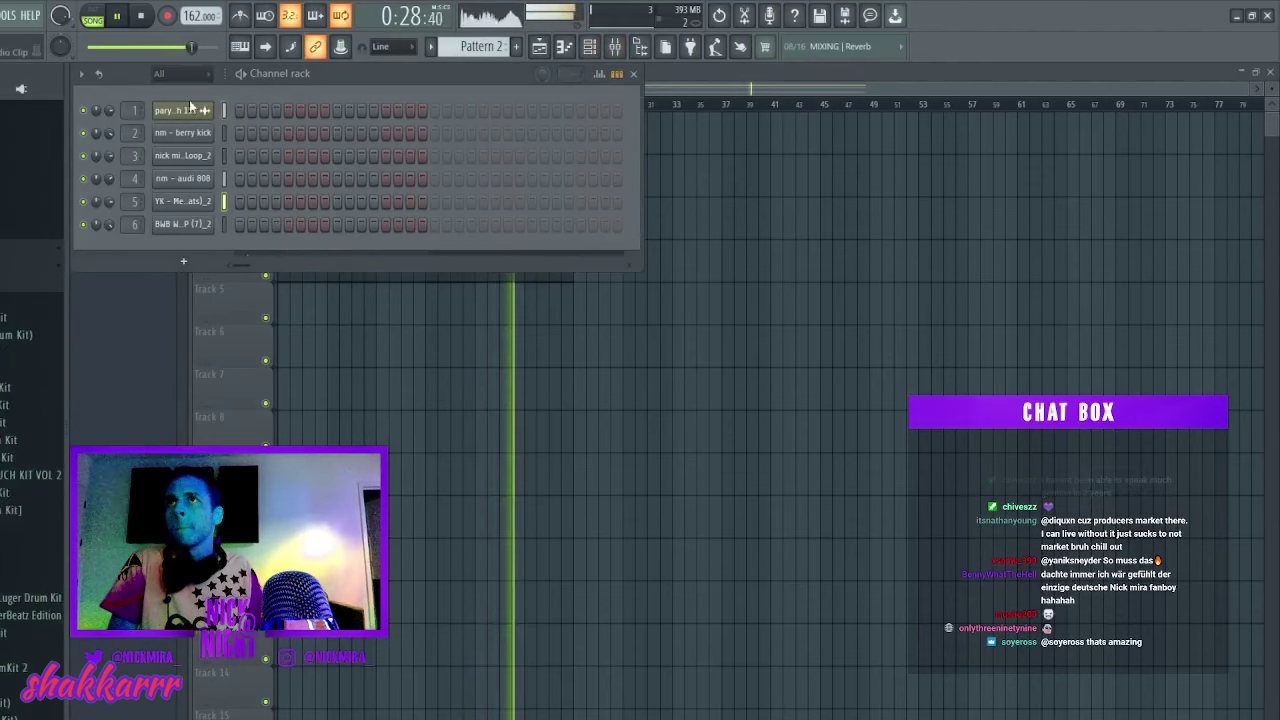
pyautogui.click(189, 110)
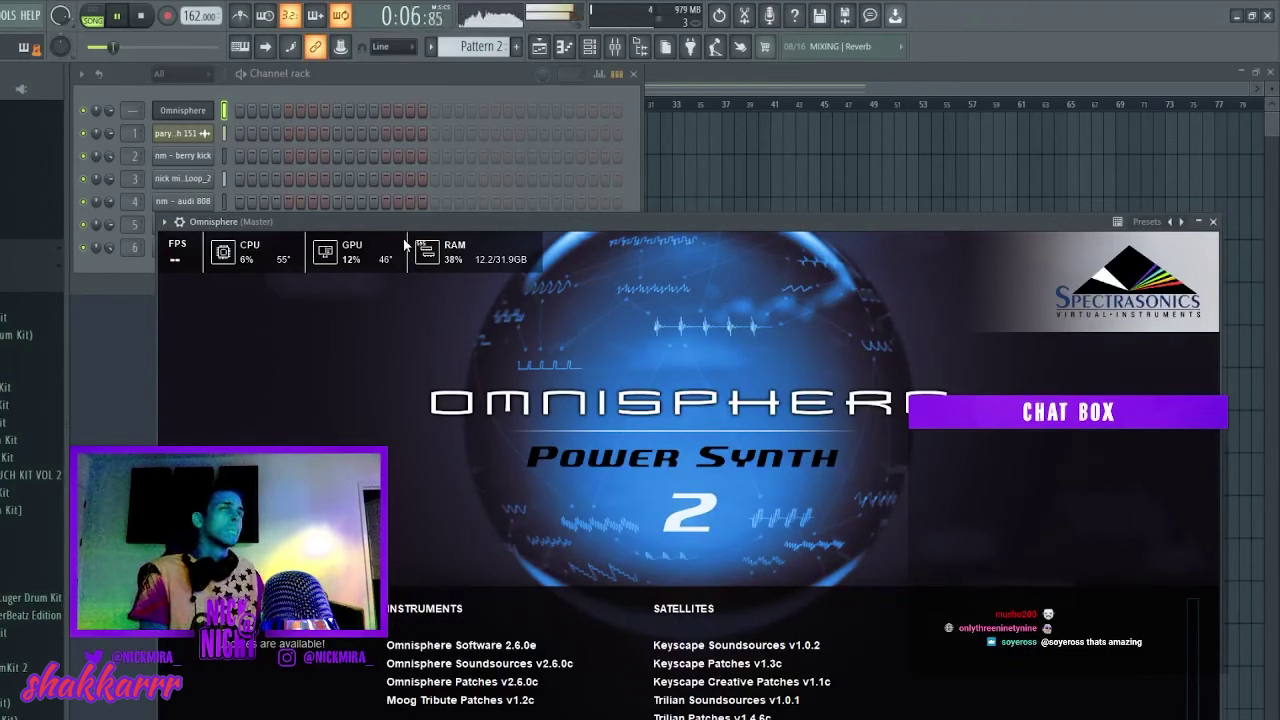
pyautogui.click(611, 427)
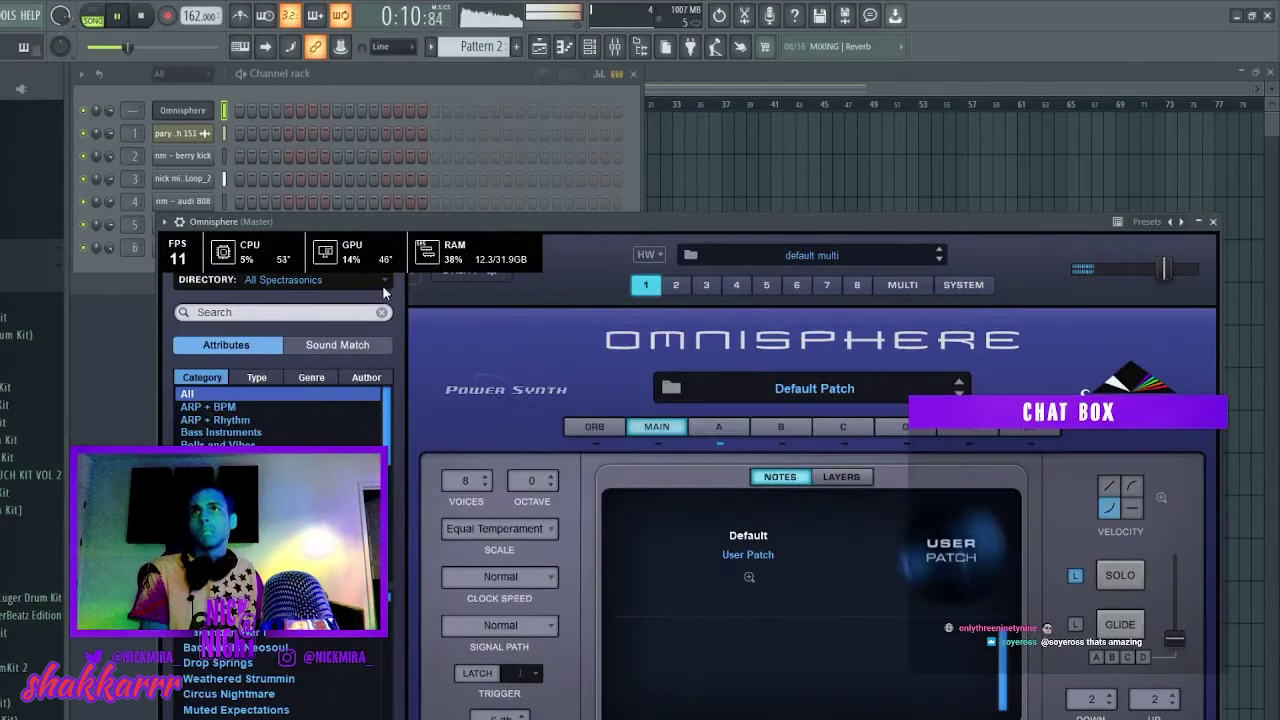
# Set Omnisphere's directory to All, choose the Keyboards category and load the Bell Key Piano patch.
pyautogui.click(342, 282)
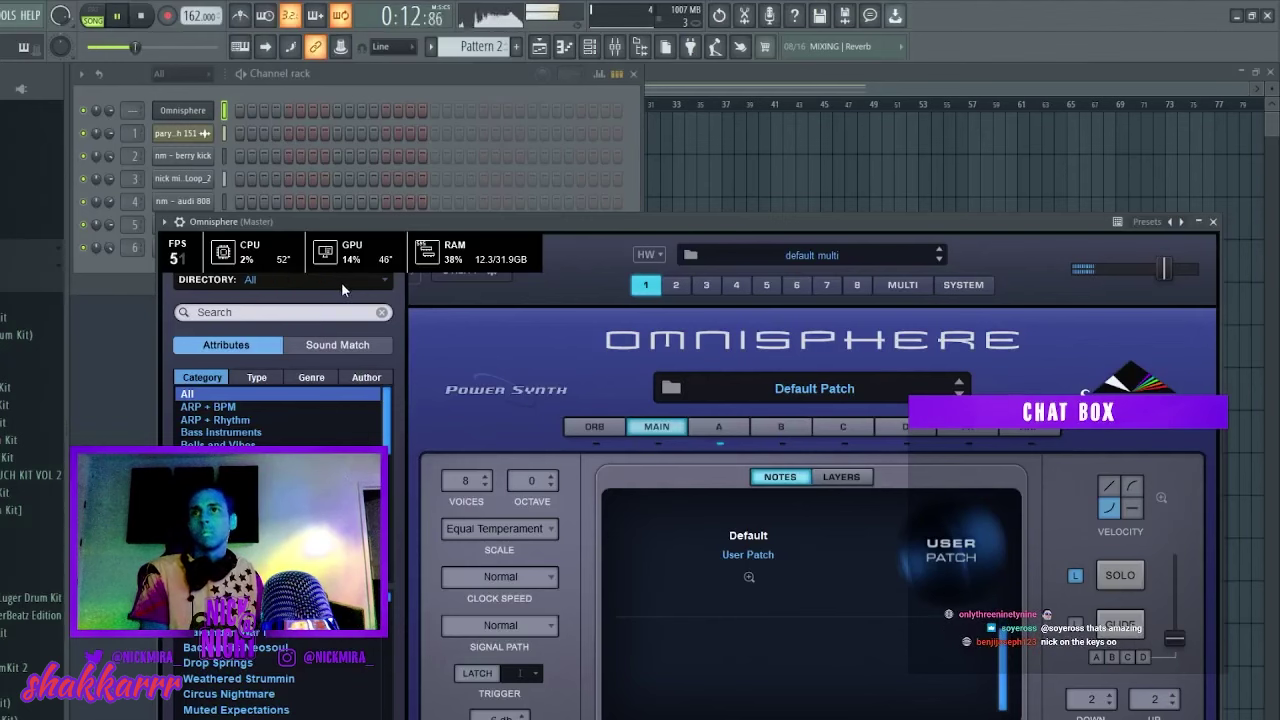
pyautogui.scroll(-2, 300, 465)
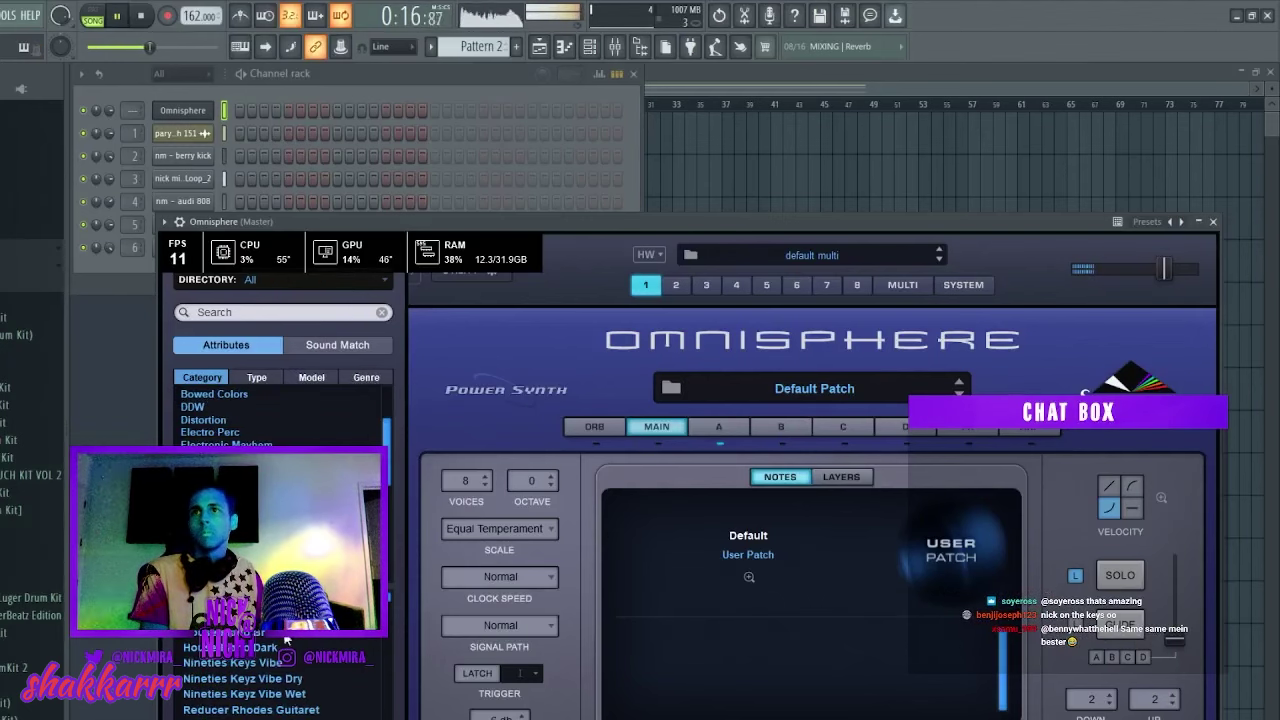
pyautogui.moveTo(598, 224); pyautogui.dragTo(666, 122)
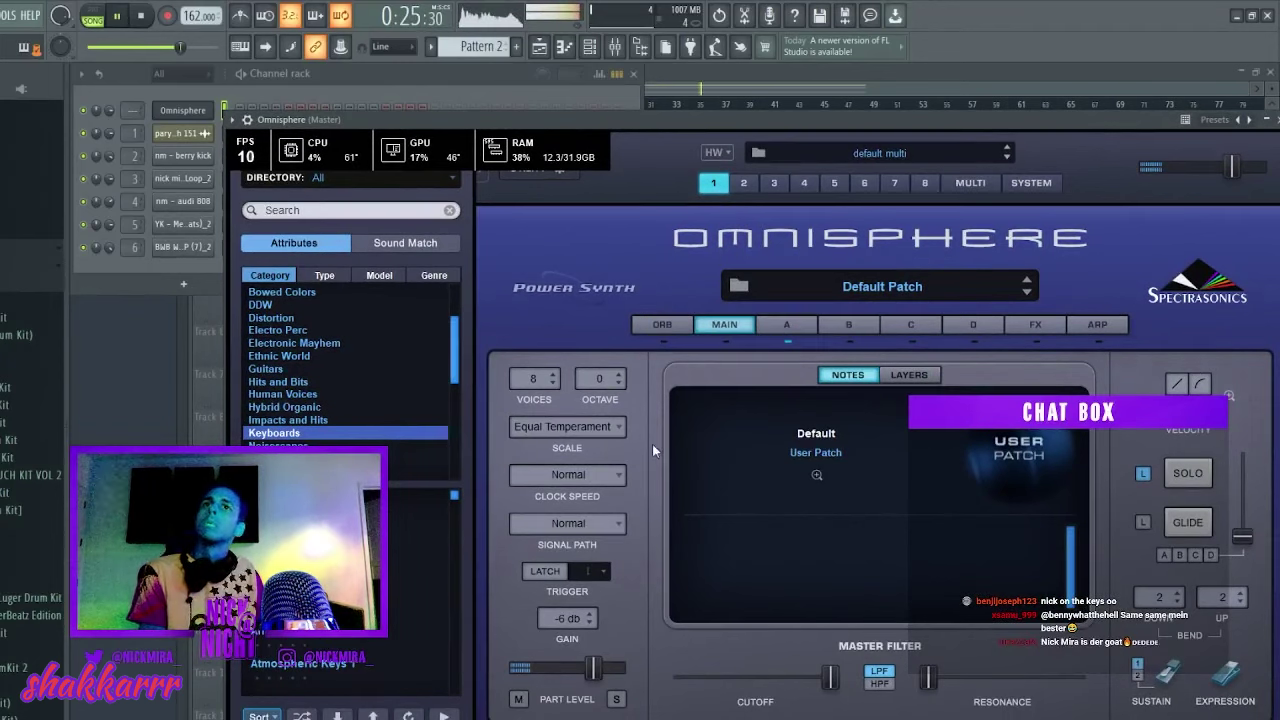
pyautogui.moveTo(347, 119); pyautogui.dragTo(316, 202)
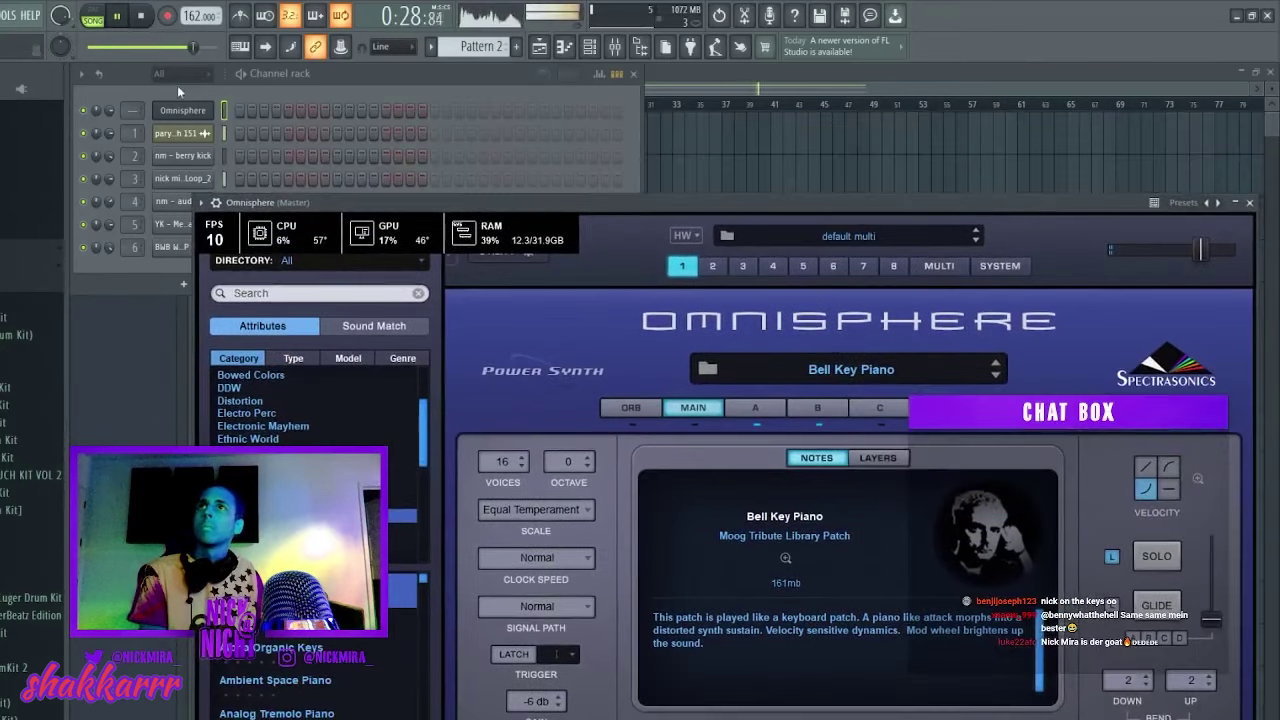
# In the recorded Omnisphere melody, move the last C#5 to the start of bar 3 and lengthen the notes to join end to end.
pyautogui.click(162, 85)
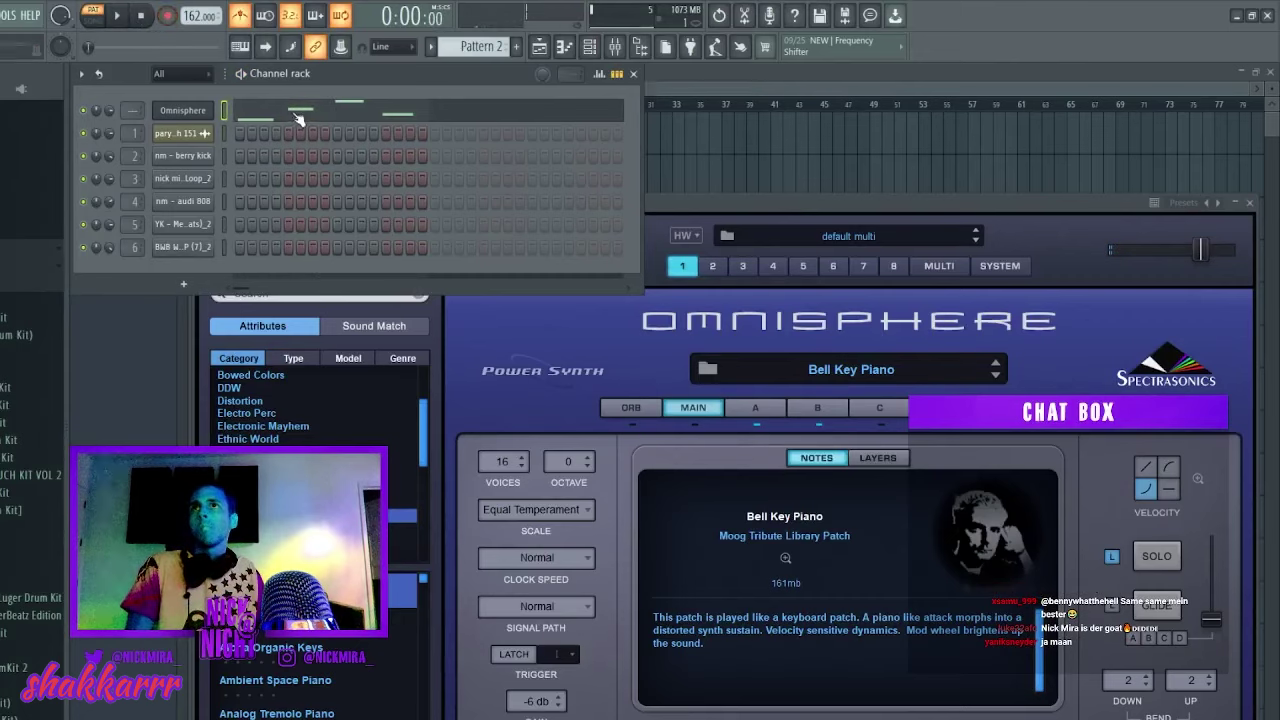
pyautogui.click(297, 118)
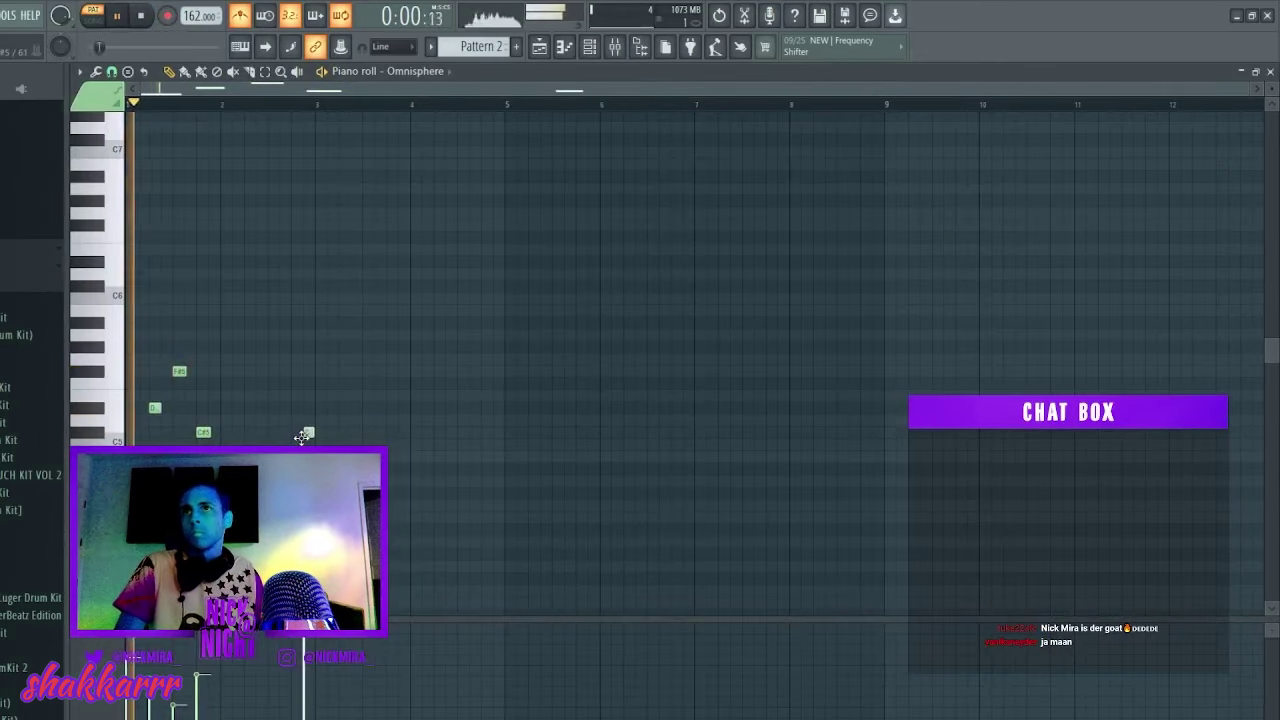
pyautogui.moveTo(303, 437); pyautogui.dragTo(318, 438)
pyautogui.hotkey('ctrl', 'l')
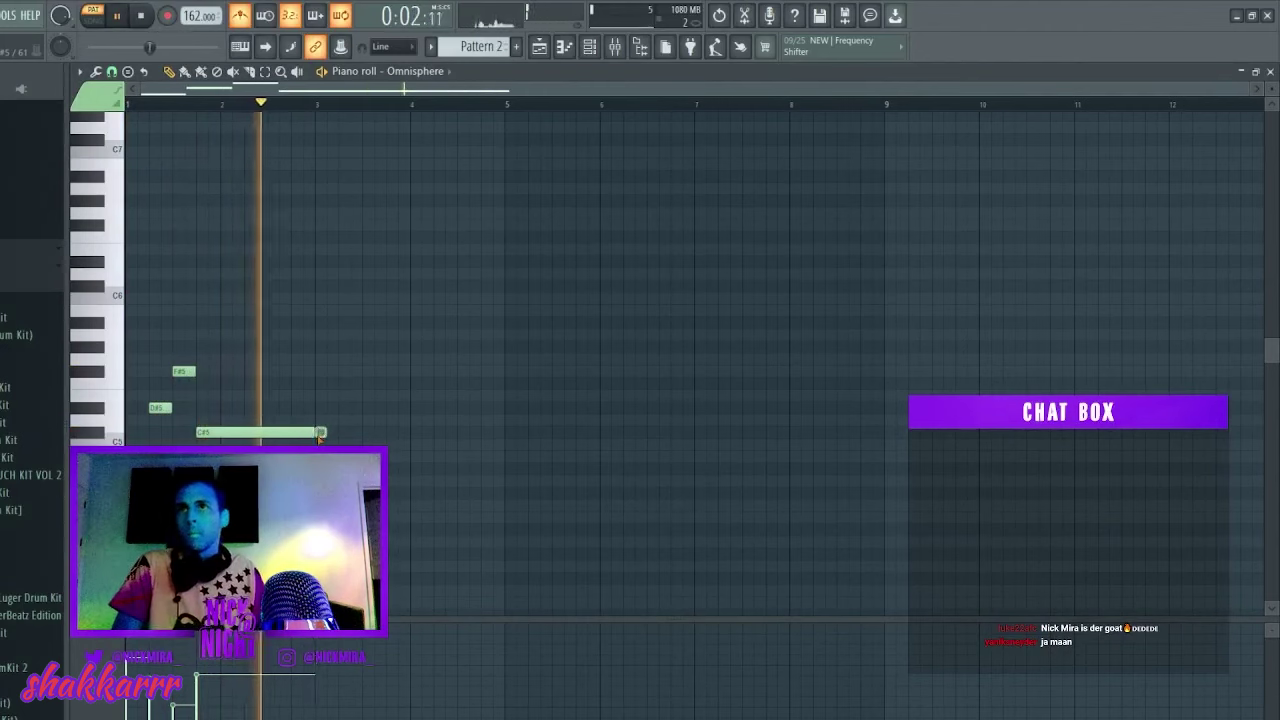
# Duplicate the phrase into bars 3–4, lower its long note to B4 and add a closing A#4, with all notes joined end to end.
pyautogui.hotkey('ctrl', 'b')
pyautogui.moveTo(414, 435); pyautogui.dragTo(416, 459)
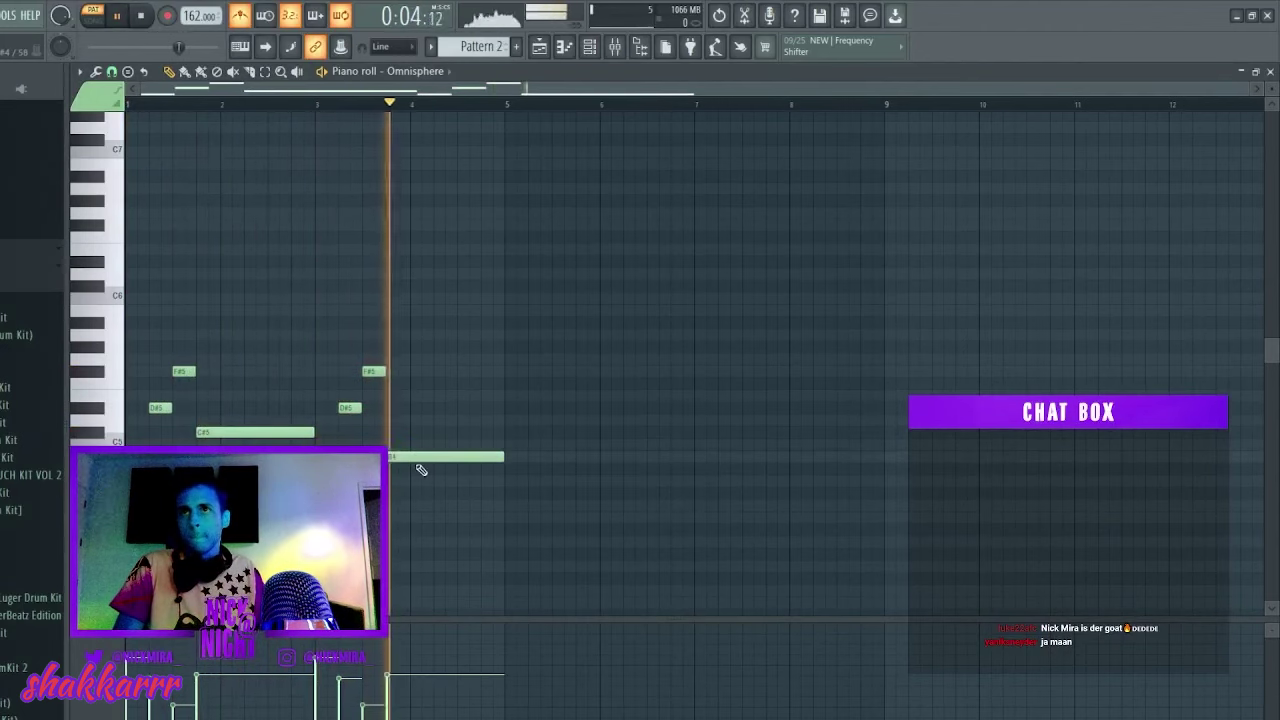
pyautogui.click(468, 469)
pyautogui.click(509, 457)
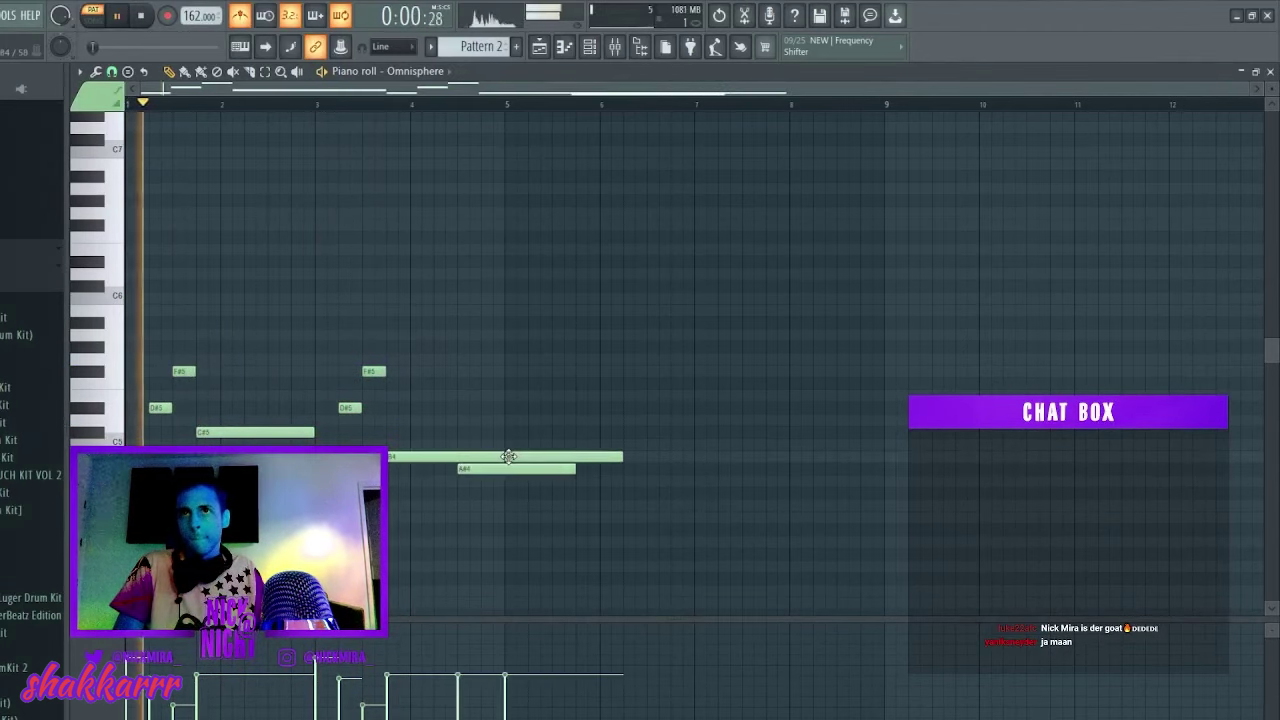
pyautogui.hotkey('ctrl', 'l')
# Raise the melody one octave, drop the spare note at bar 5, and duplicate the four bars into bars 5–8 with the metronome off.
pyautogui.hotkey('ctrl', 'Up')
pyautogui.rightClick(565, 311)
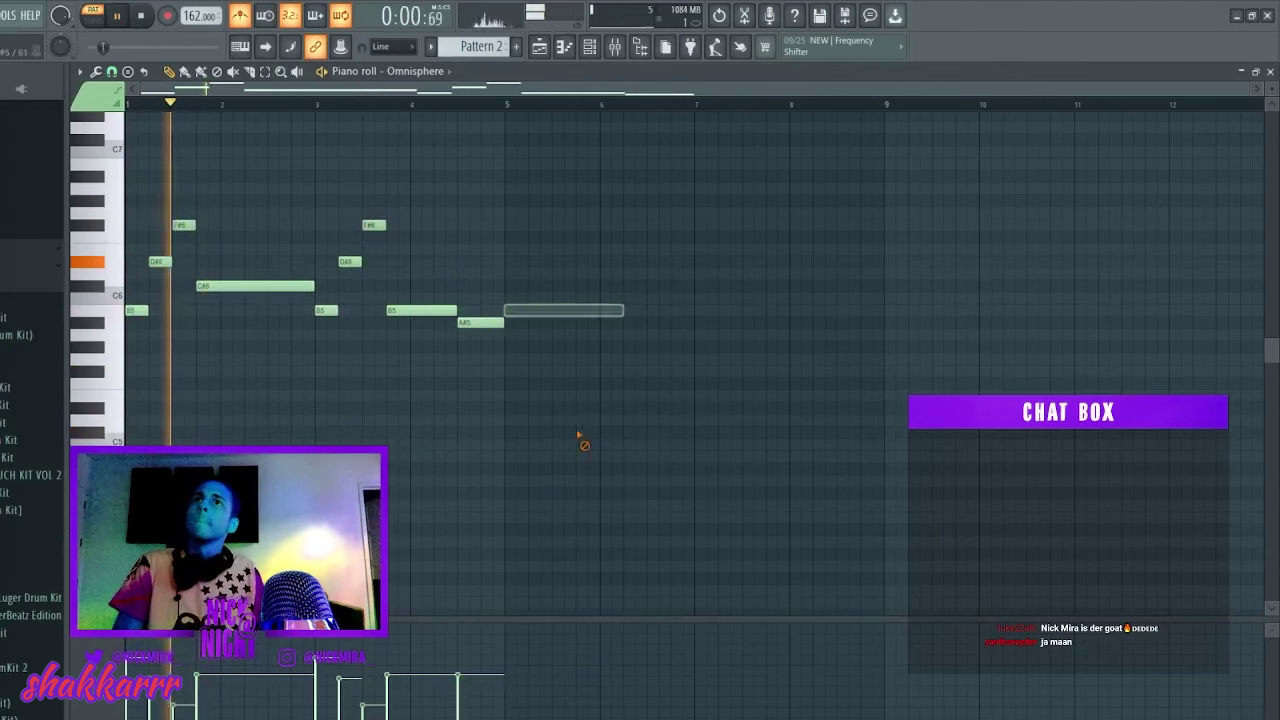
pyautogui.hotkey('ctrl', 'b')
pyautogui.hotkey('ctrl', 'd')
pyautogui.click(240, 16)
pyautogui.scroll(2, 437, 409)
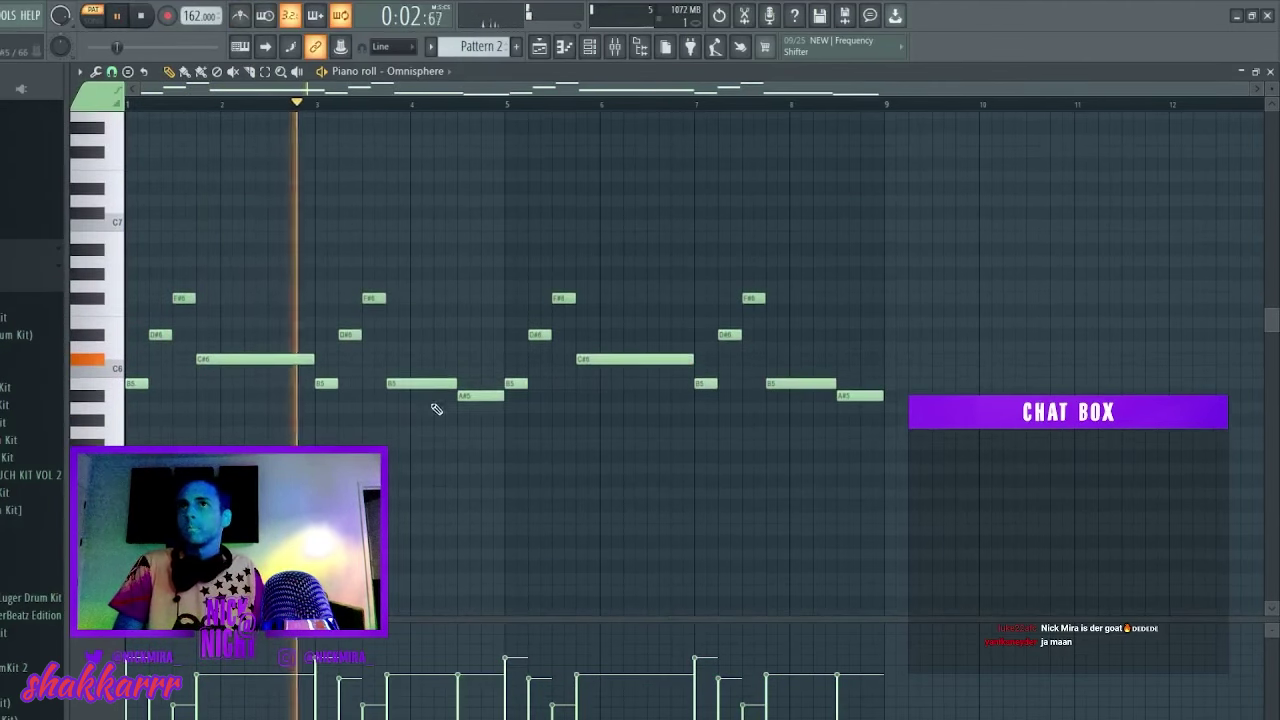
# Raise the first phrase's closing B5 in bars 3–4 to B6 and change its final note to C#7.
pyautogui.moveTo(435, 357); pyautogui.dragTo(468, 440)
pyautogui.hotkey('ctrl', 'Up')
pyautogui.hotkey('ctrl', 'd')
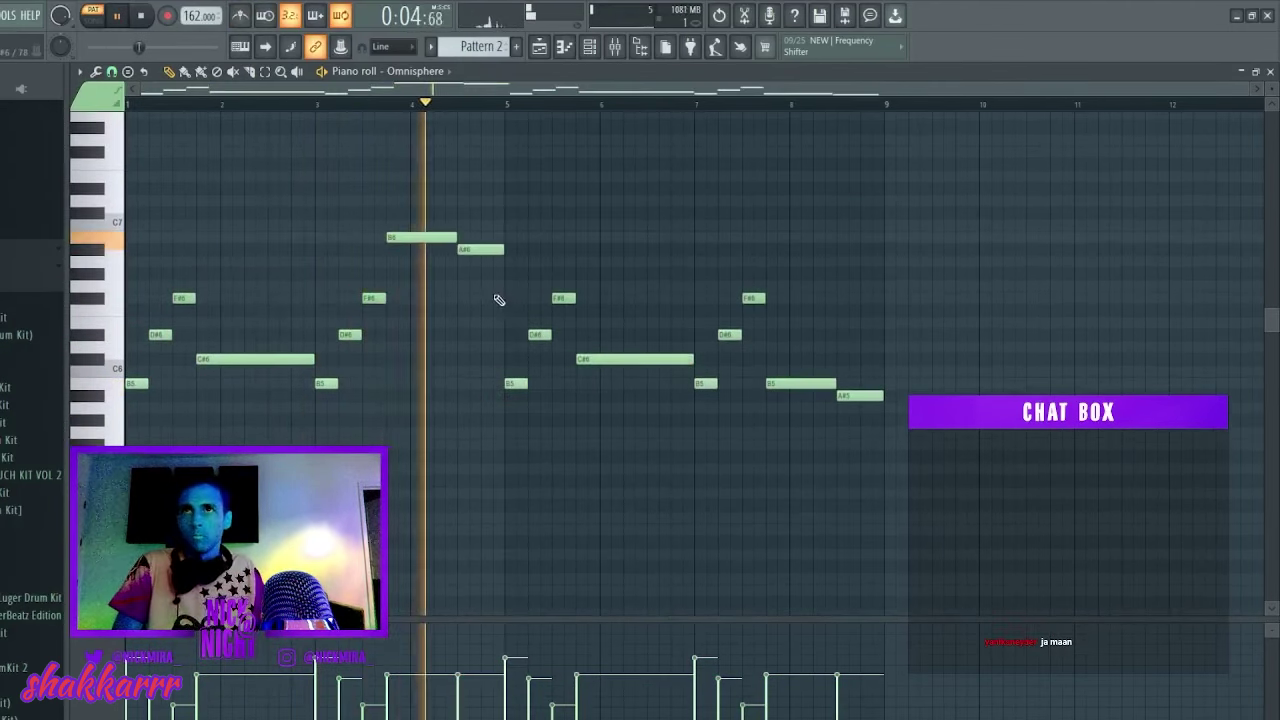
pyautogui.hotkey('ctrl', 'a')
pyautogui.press('space')
pyautogui.hotkey('ctrl', 'd')
pyautogui.rightClick(482, 249)
# Replace the Omnisphere notes in bars 5–8 with a duplicate of the revised bars 1–4.
pyautogui.moveTo(470, 213); pyautogui.dragTo(900, 450)
pyautogui.hotkey('ctrl', 'l')
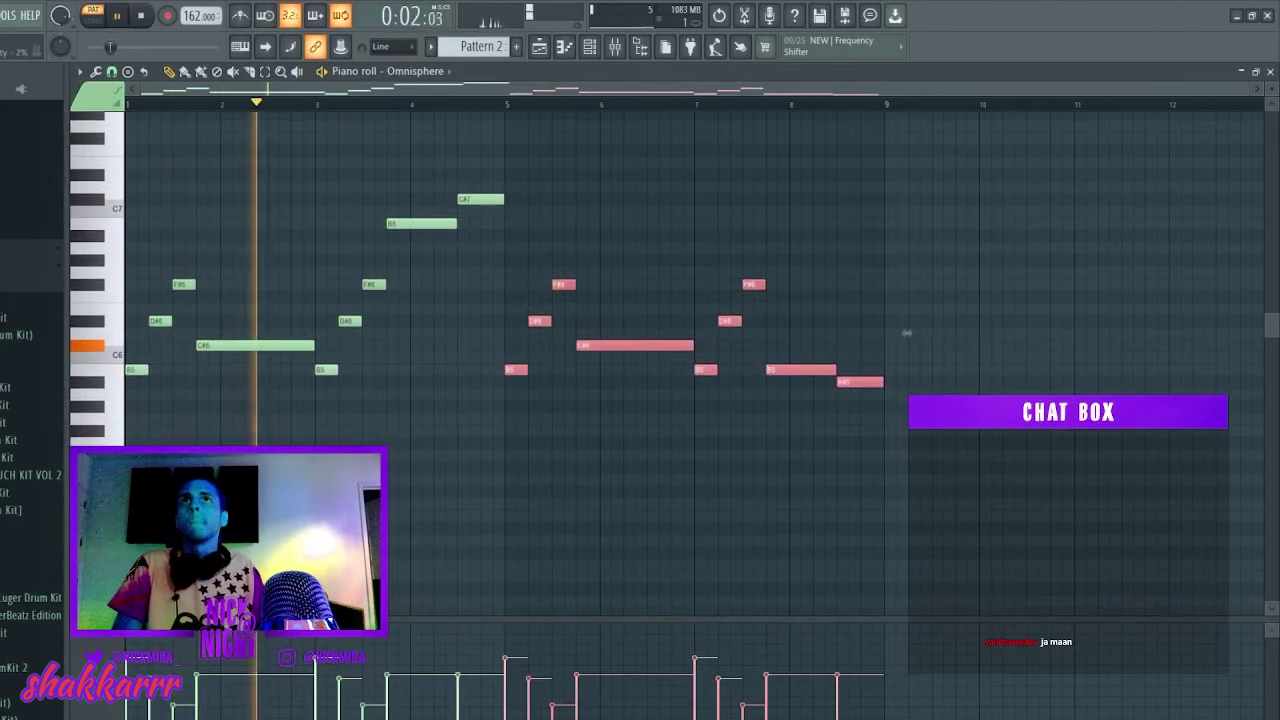
pyautogui.press('Delete')
pyautogui.hotkey('ctrl', 'b')
pyautogui.hotkey('ctrl', 'd')
pyautogui.press('F7')
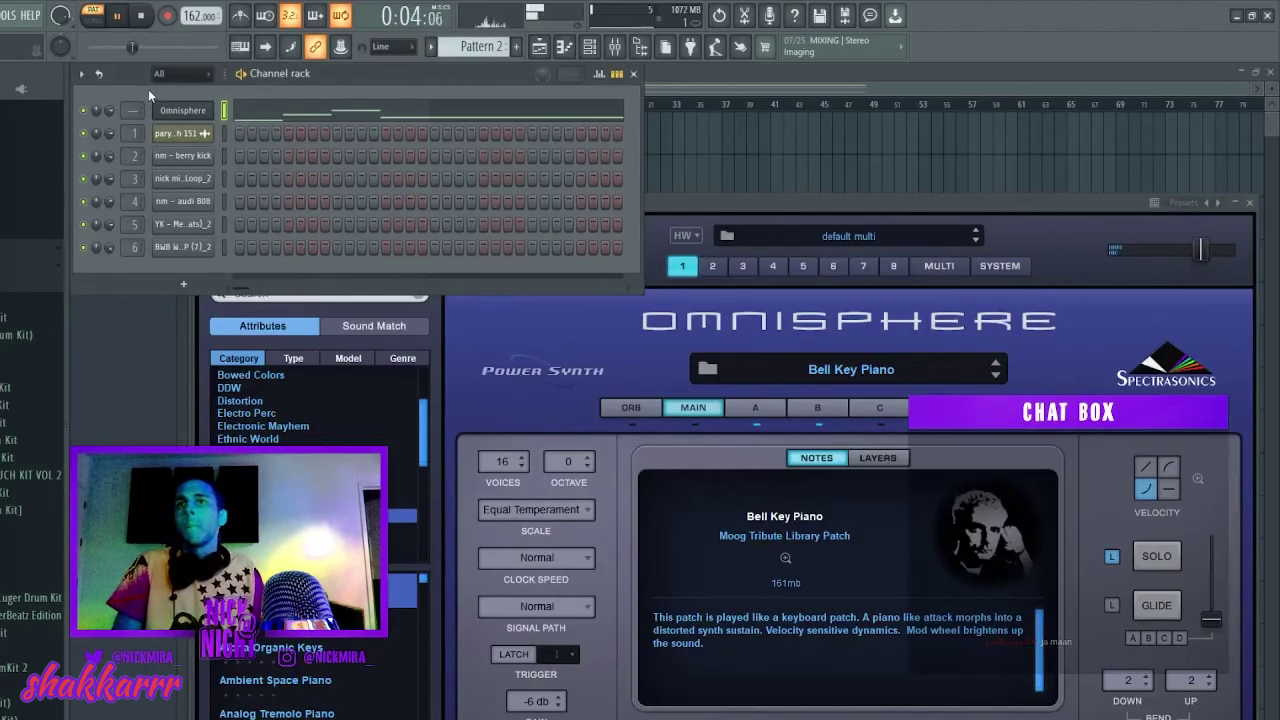
# Return to the playlist and play the arrangement from the start in song mode.
pyautogui.press('F9')
pyautogui.press('F6')
pyautogui.press('F9')
pyautogui.press('Escape')
pyautogui.press('l')
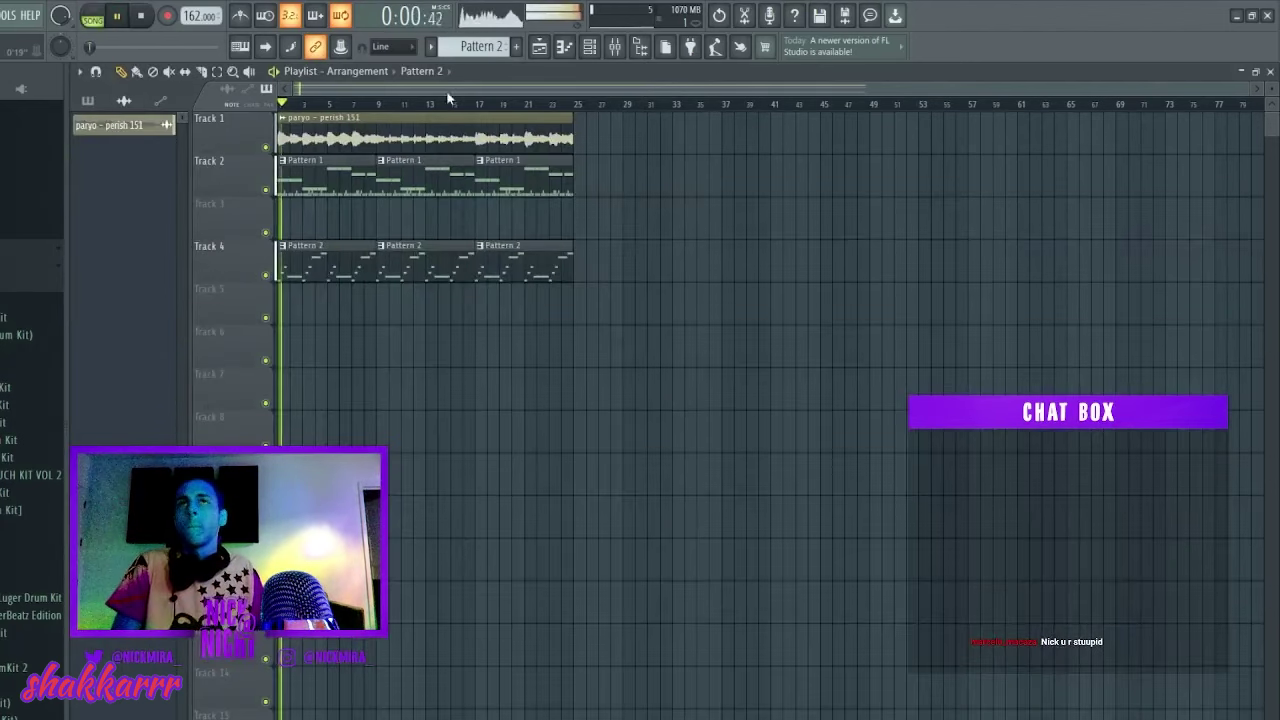
pyautogui.click(597, 55)
pyautogui.press('F6')
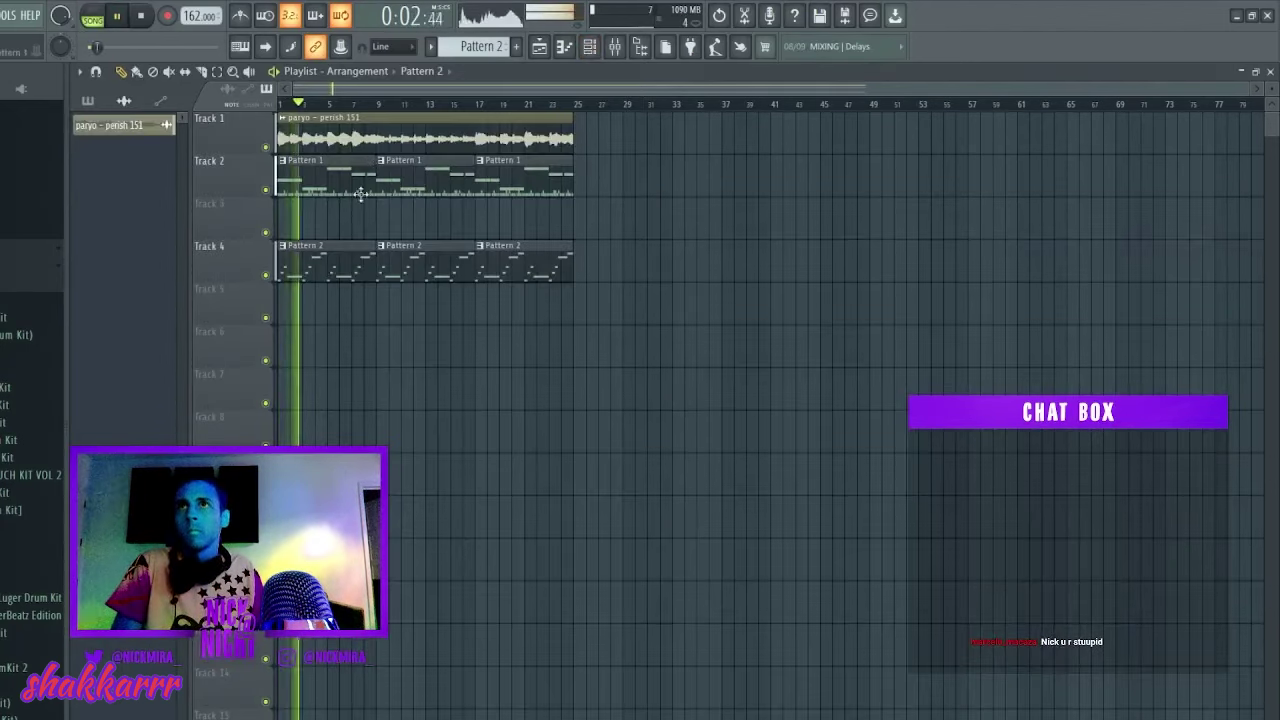
# Split the patterns by channel onto tracks 5–10 starting at bar 9, and delete the original pattern clips from tracks 2 and 4.
pyautogui.click(363, 192)
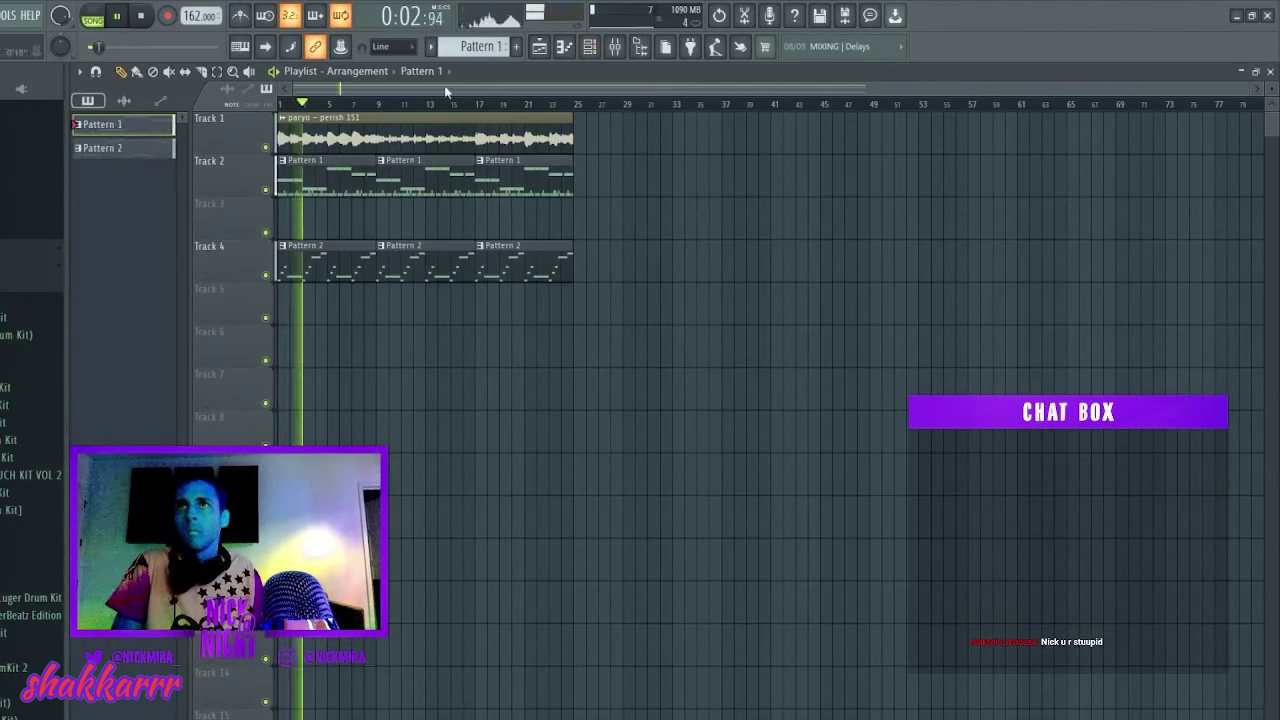
pyautogui.click(577, 290)
pyautogui.click(108, 129)
pyautogui.keyDown('shift'); pyautogui.click(146, 245); pyautogui.keyUp('shift')
pyautogui.moveTo(146, 245); pyautogui.dragTo(326, 325)
pyautogui.moveTo(338, 322)
pyautogui.mouseDown()
pyautogui.moveTo(471, 319)
pyautogui.moveTo(389, 314)
pyautogui.mouseUp()
pyautogui.rightClick(591, 296)
pyautogui.rightClick(392, 190)
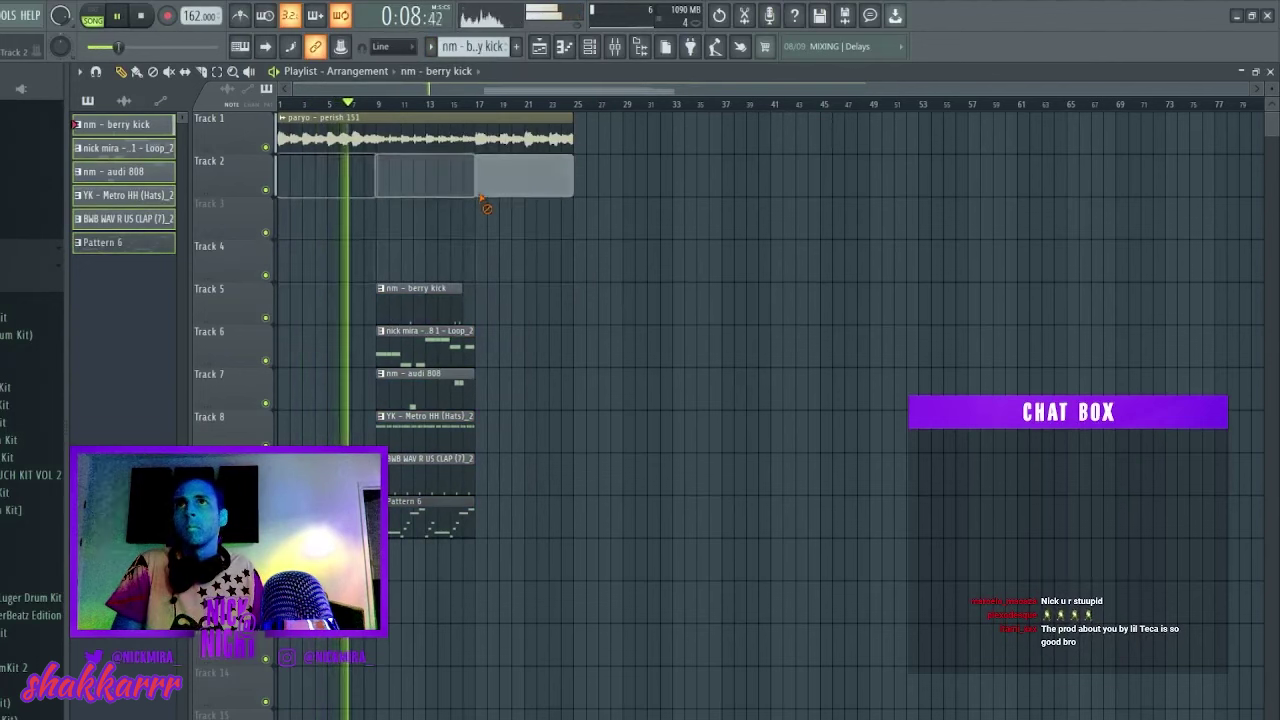
# Duplicate the six clips on tracks 5–10 so that the copies start at bar 17.
pyautogui.moveTo(414, 240); pyautogui.dragTo(606, 578)
pyautogui.keyDown('ctrl'); pyautogui.click(634, 290); pyautogui.keyUp('ctrl')
pyautogui.moveTo(634, 290); pyautogui.dragTo(300, 690)
pyautogui.hotkey('ctrl', 'b')
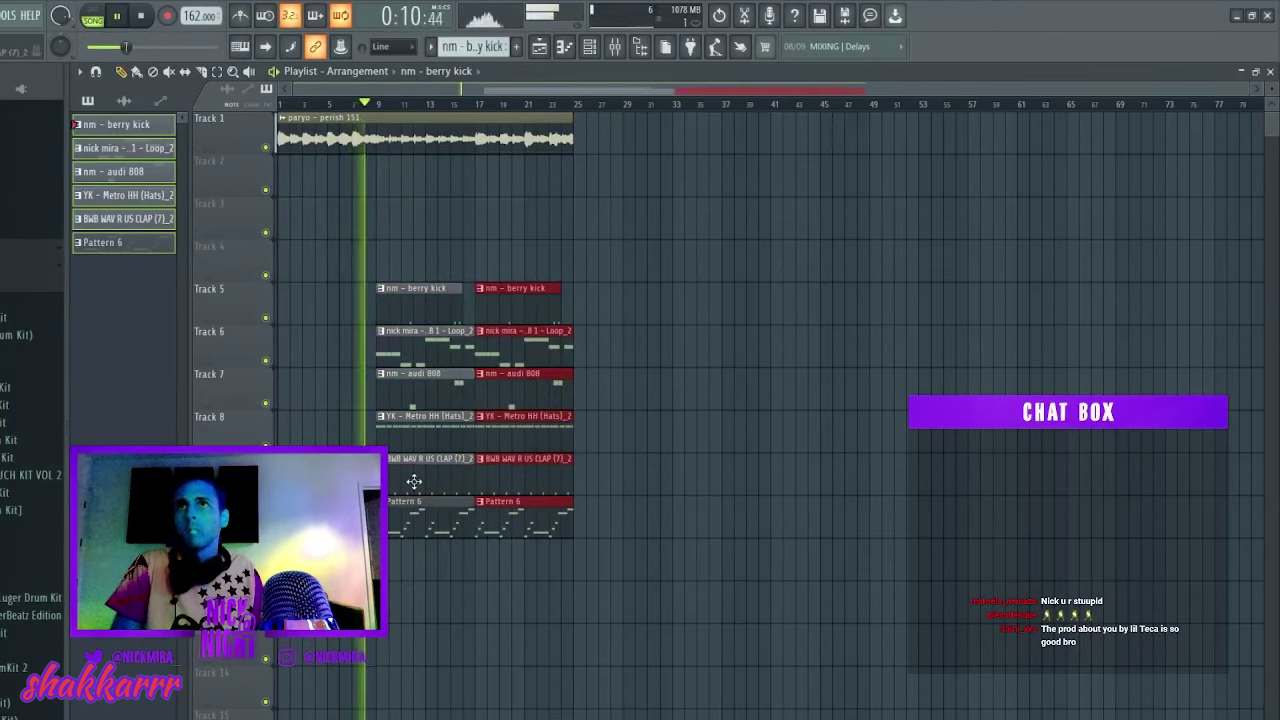
pyautogui.hotkey('ctrl', 'd')
# Delete the nm - berry kick clip at bar 9 and try that section without the nick mira loop clip on track 6.
pyautogui.rightClick(434, 301)
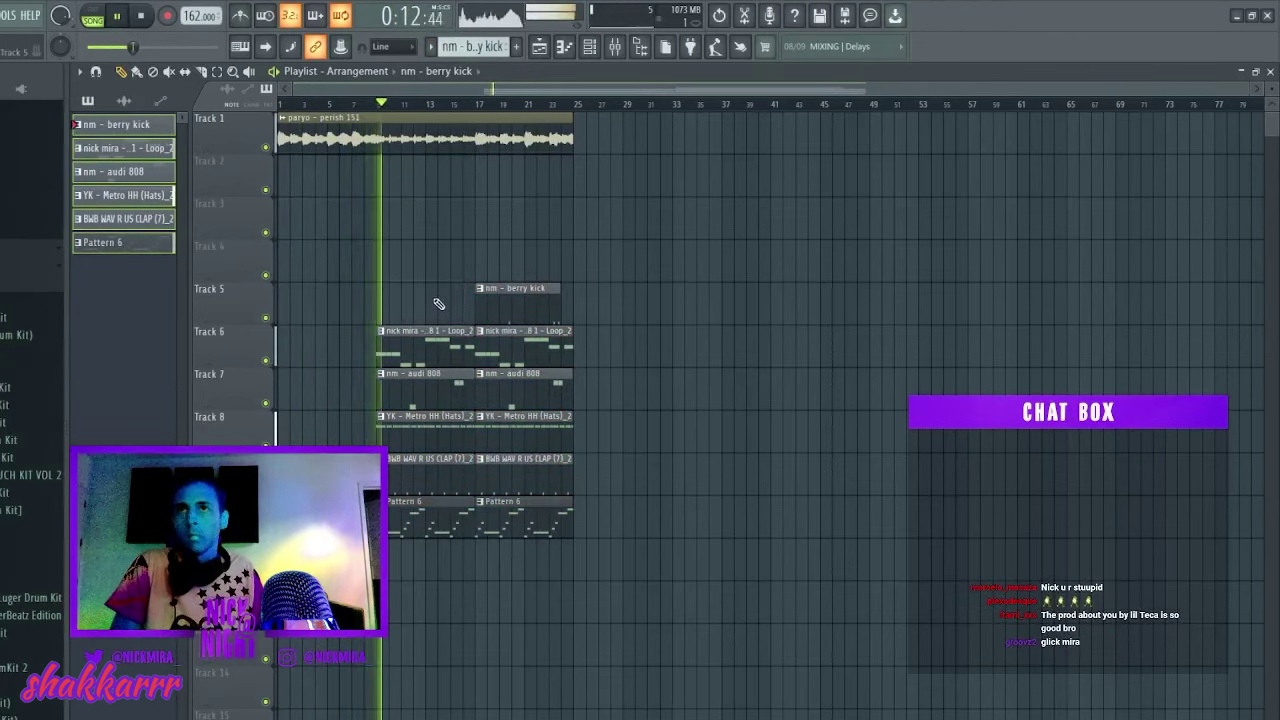
pyautogui.moveTo(703, 246); pyautogui.dragTo(380, 570)
pyautogui.hotkey('ctrl', 'd')
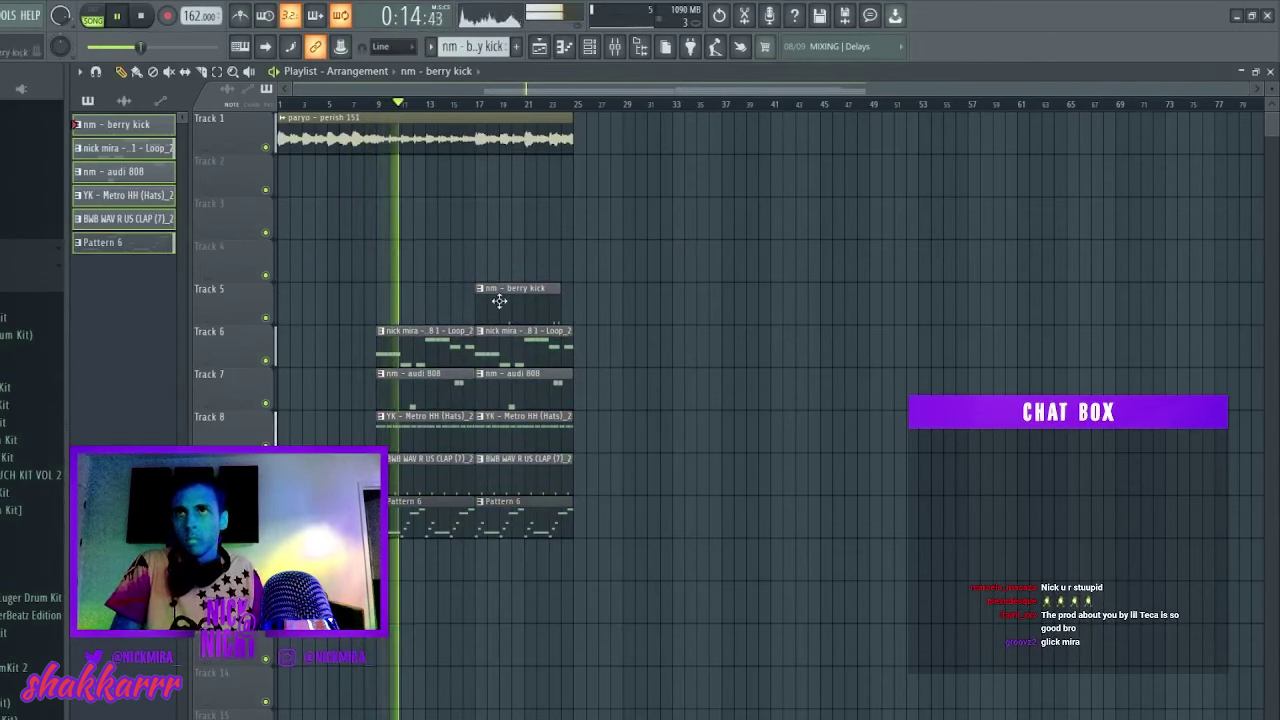
pyautogui.click(422, 140)
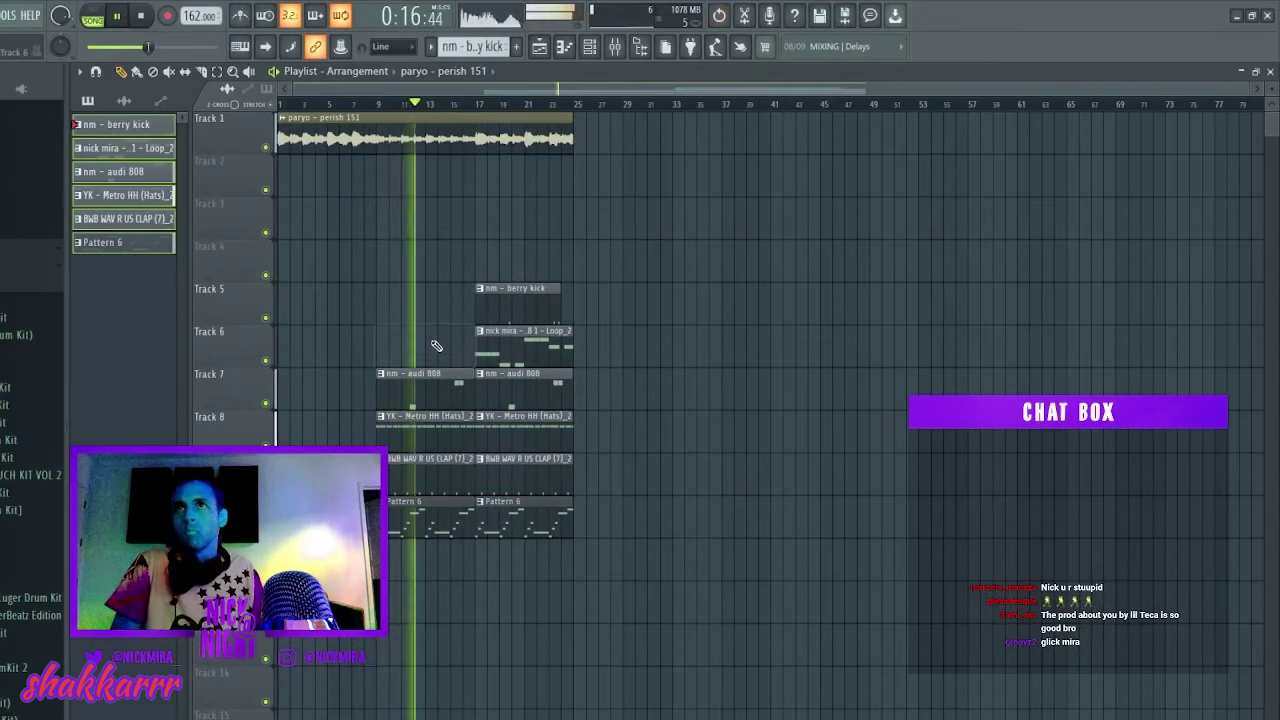
pyautogui.click(428, 406)
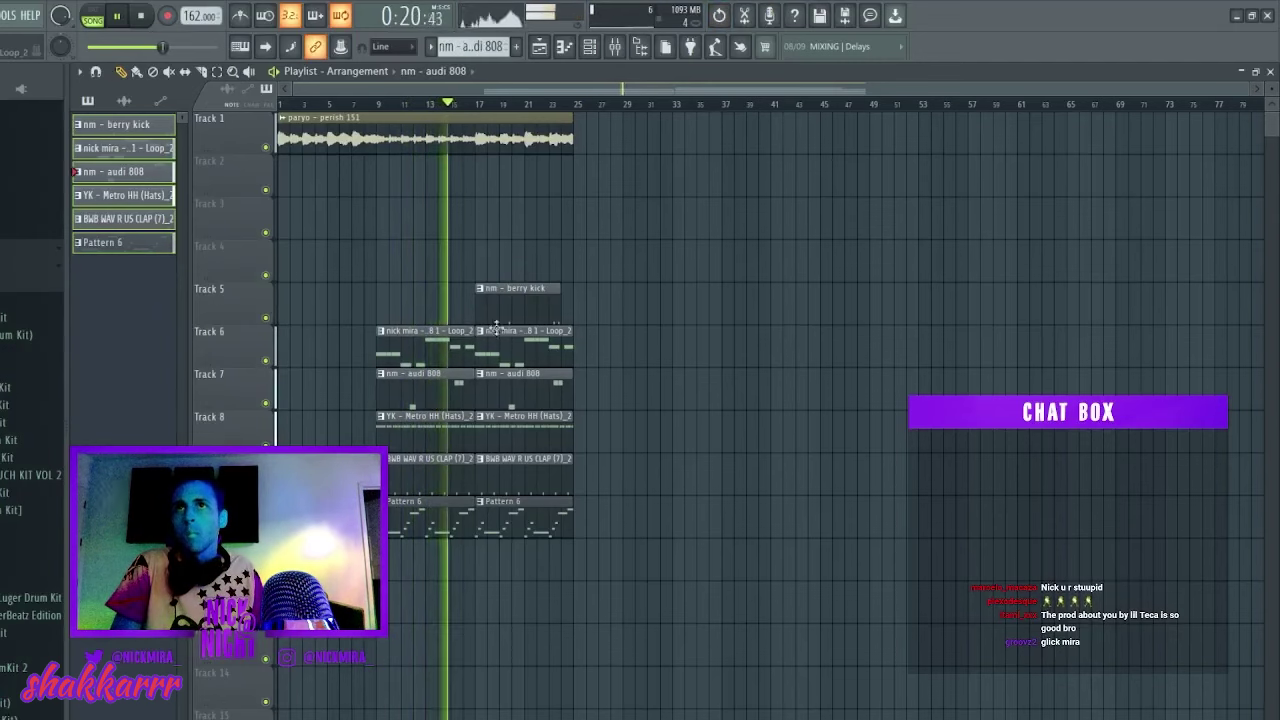
# Extend the nm - berry kick clip to bar 25, slice the track 1 loop at bars 9 and 17, and extend the loop to bar 33.
pyautogui.moveTo(559, 308); pyautogui.dragTo(573, 308)
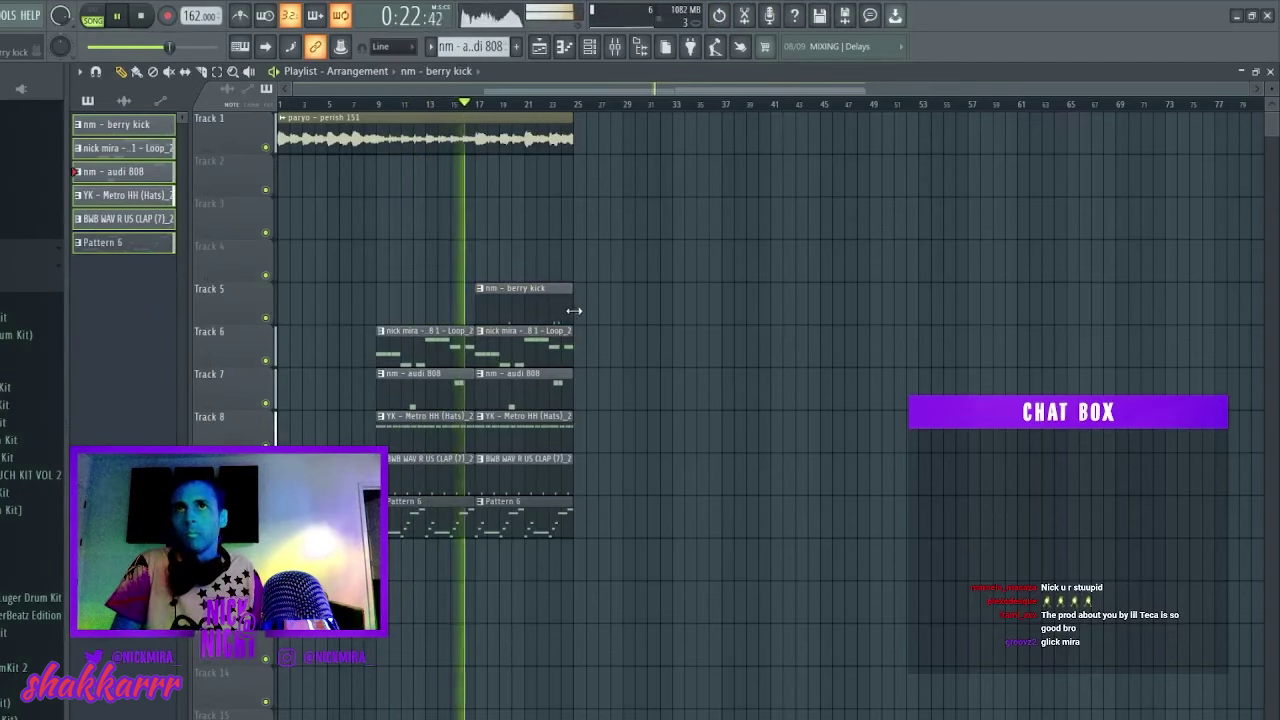
pyautogui.press('c')
pyautogui.moveTo(378, 122); pyautogui.dragTo(380, 151)
pyautogui.moveTo(478, 122)
pyautogui.mouseDown()
pyautogui.moveTo(478, 153)
pyautogui.moveTo(632, 138)
pyautogui.mouseUp()
pyautogui.press('p')
pyautogui.moveTo(524, 147); pyautogui.dragTo(439, 149)
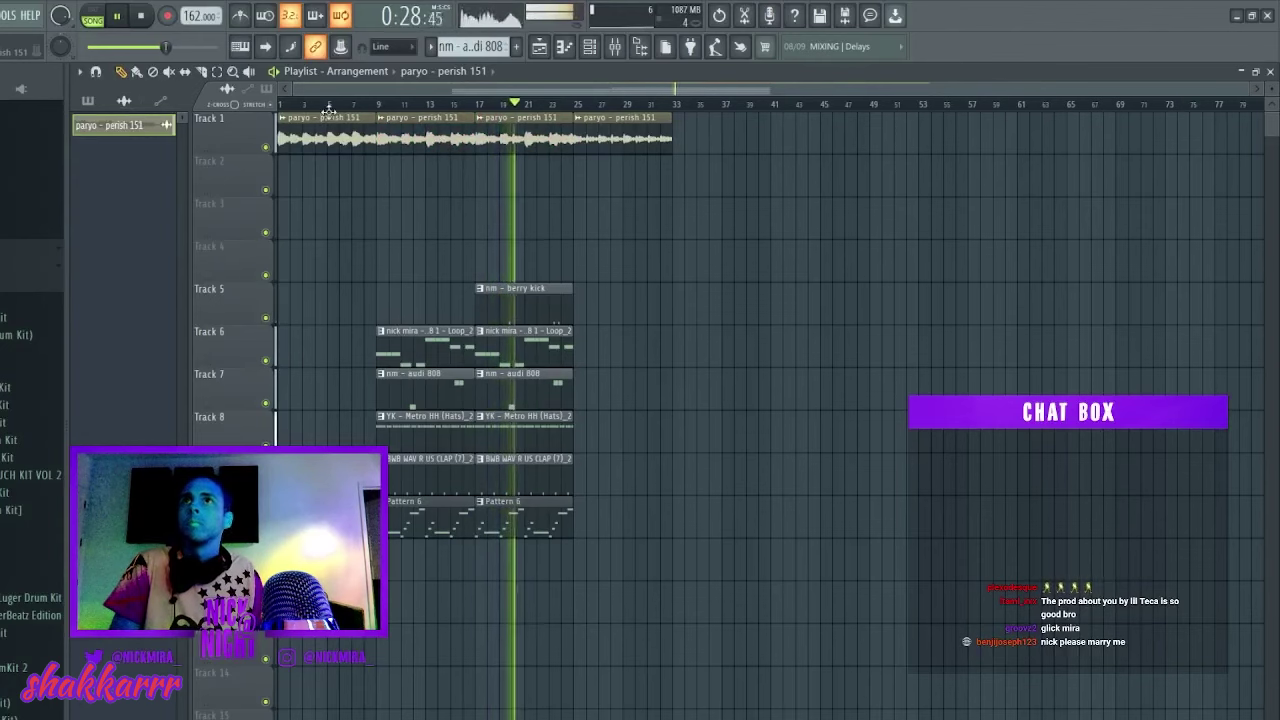
# Replay the arrangement from the start and delete the Pattern 6 clip at bar 9 on track 10.
pyautogui.click(272, 104)
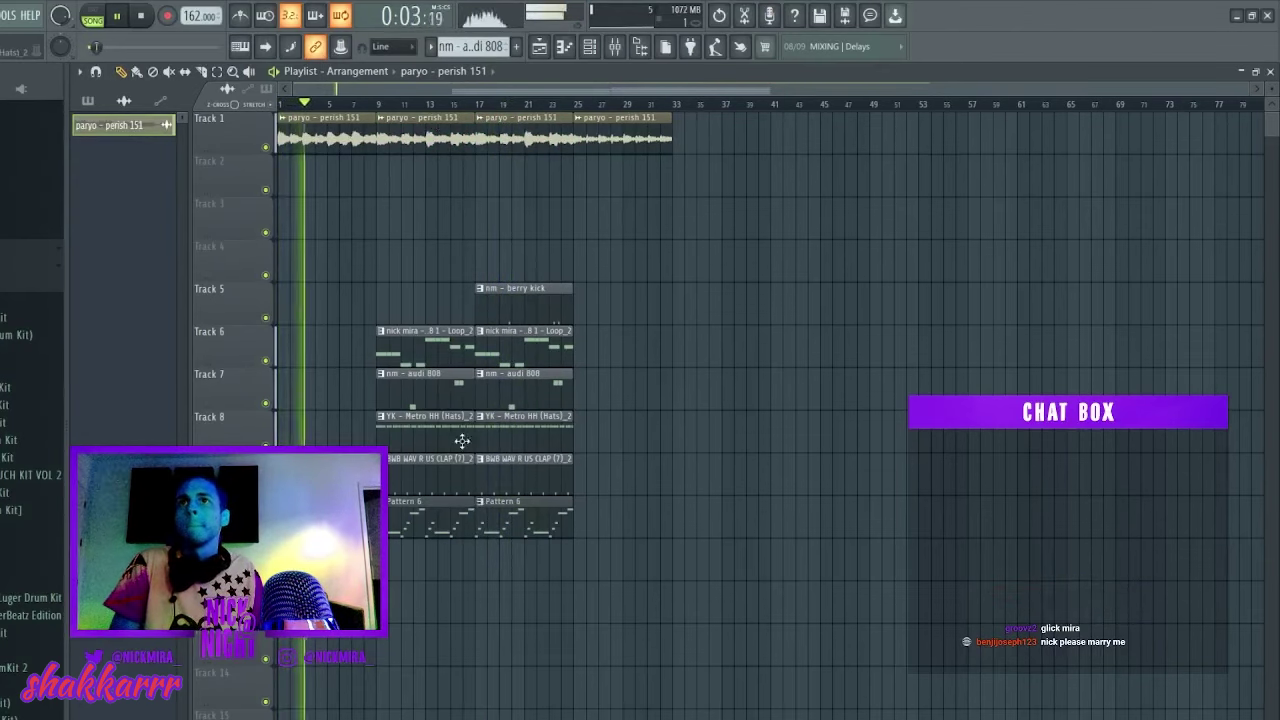
pyautogui.click(440, 521)
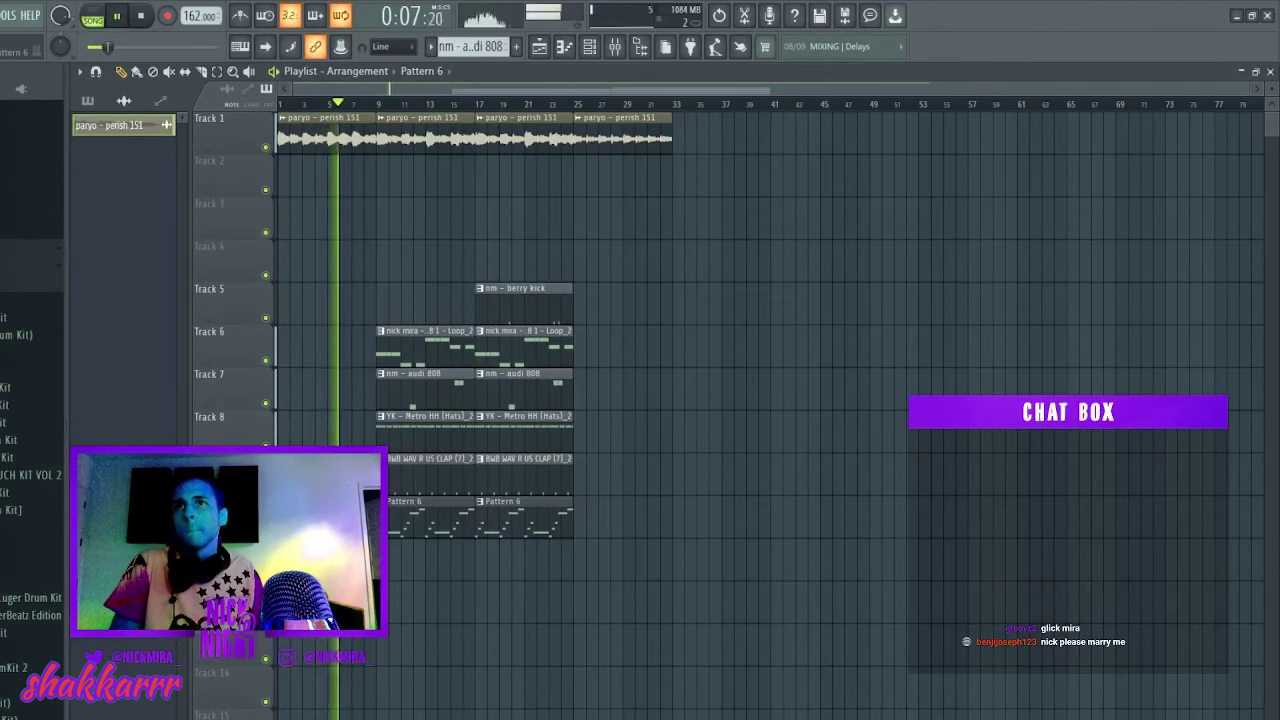
pyautogui.rightClick(424, 524)
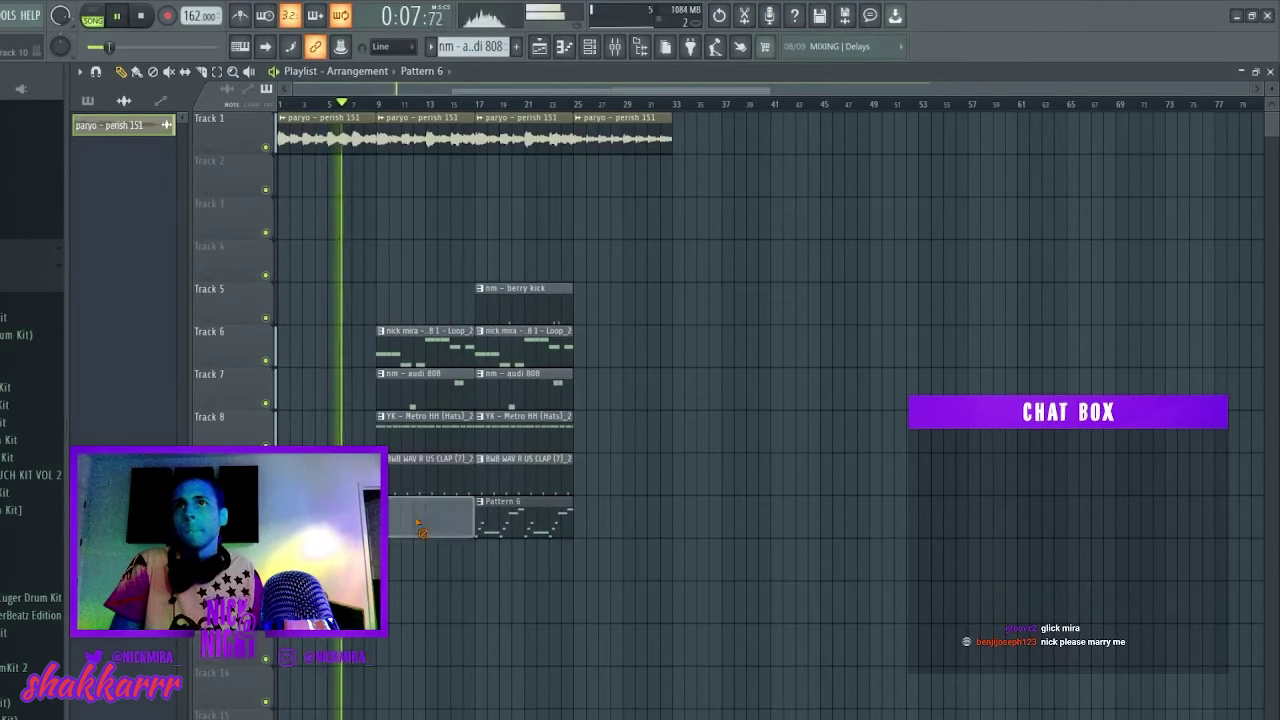
# Move the loop clip at bar 9 from track 1 to track 2 and make it unique as paryo - perish 151 #2.
pyautogui.rightClick(432, 141)
pyautogui.hotkey('ctrl', 'z')
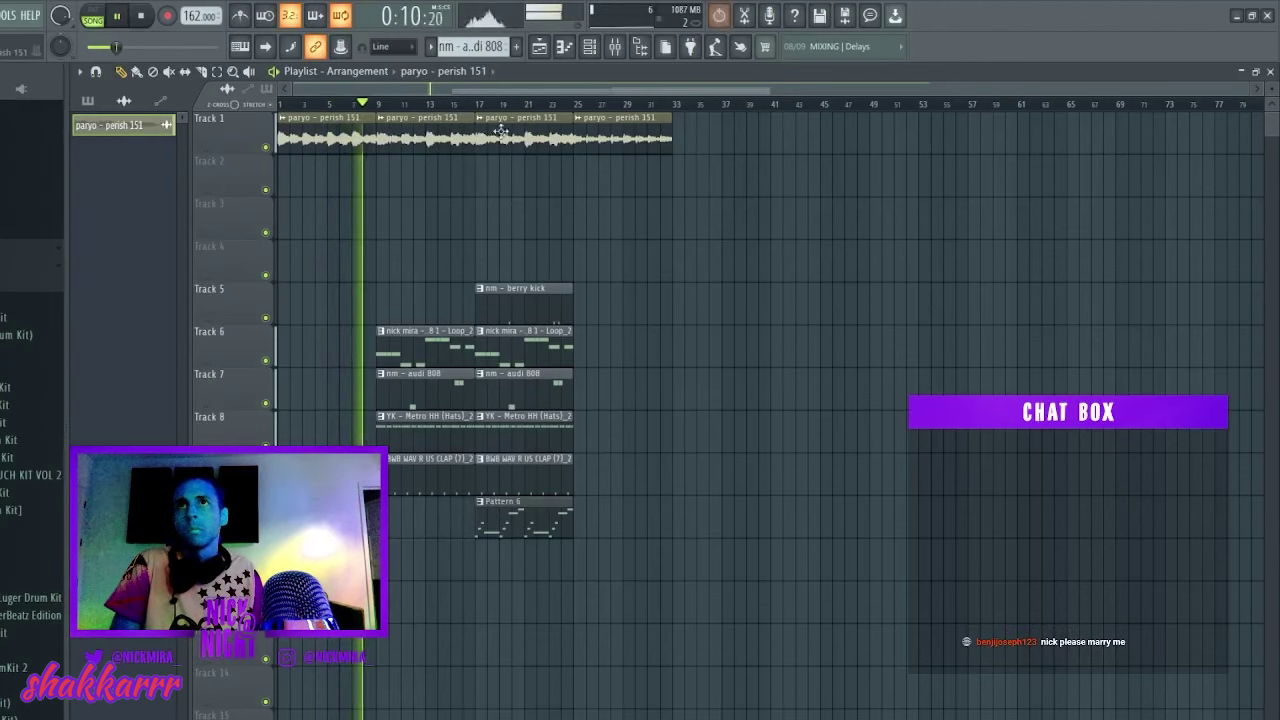
pyautogui.rightClick(406, 137)
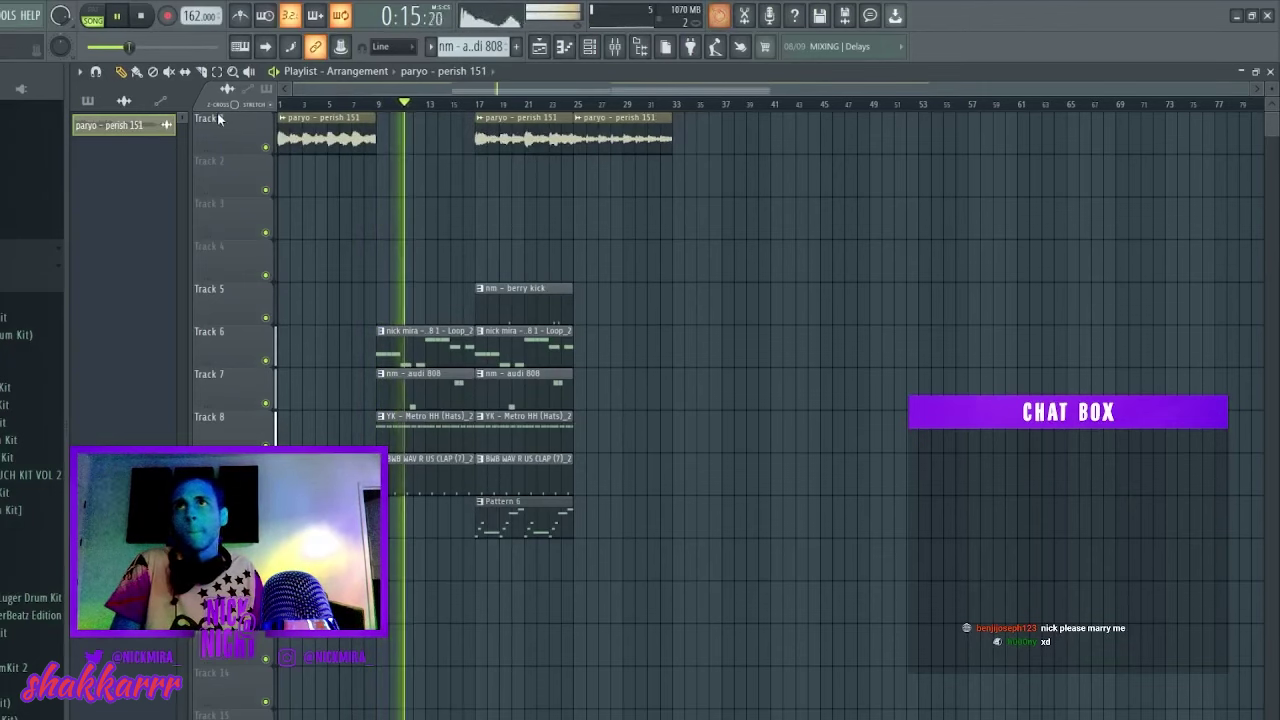
pyautogui.click(381, 164)
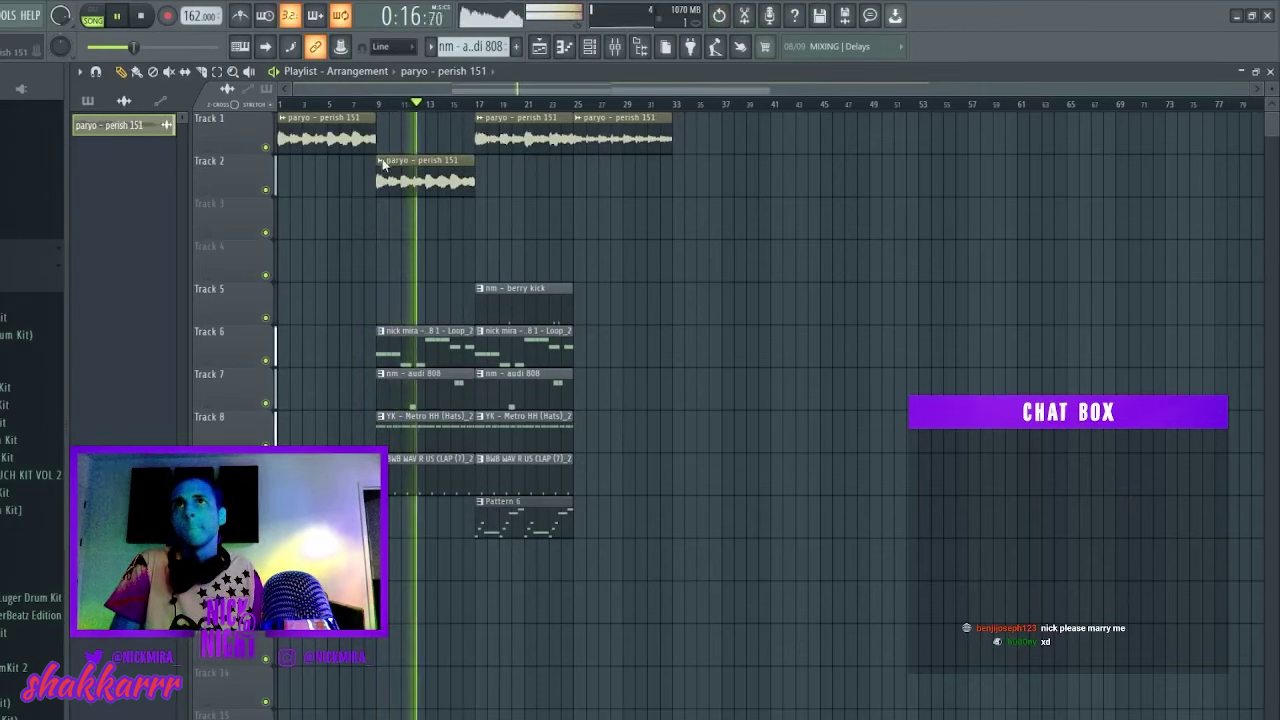
pyautogui.click(451, 272)
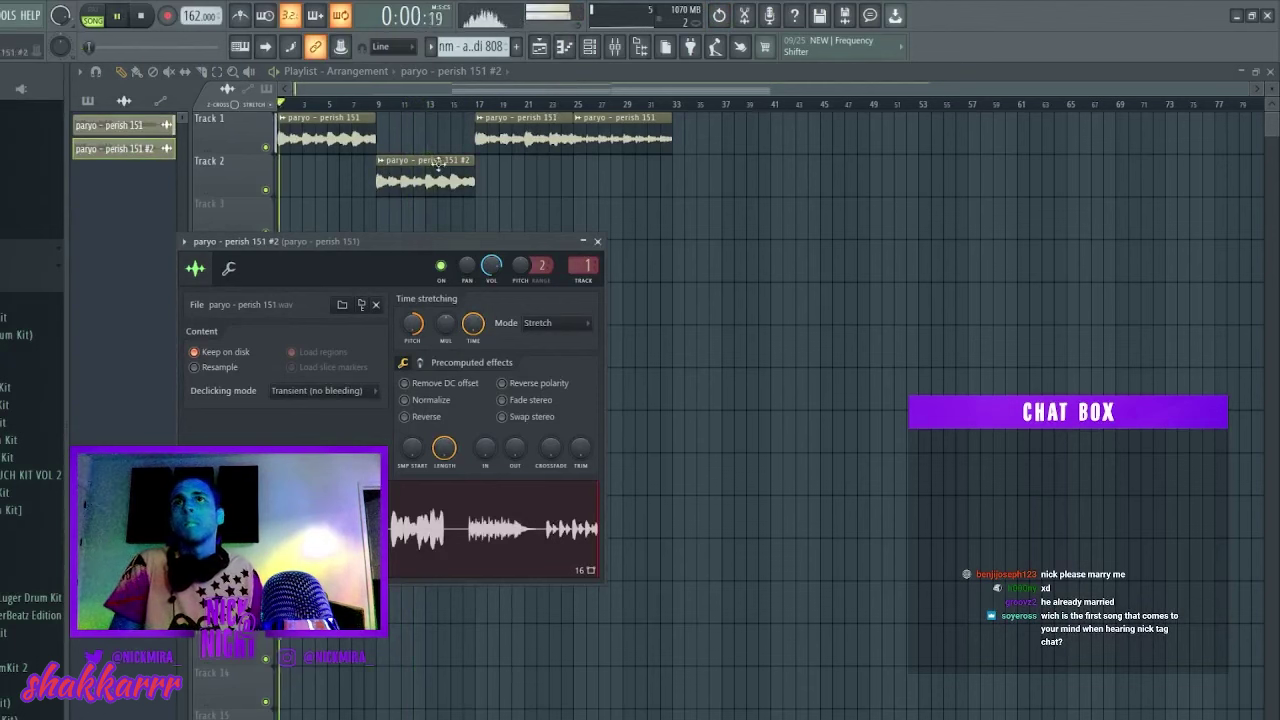
# Play from bar 9 and route the paryo - perish 151 #2 sample to mixer track 8.
pyautogui.click(389, 104)
pyautogui.click(513, 325)
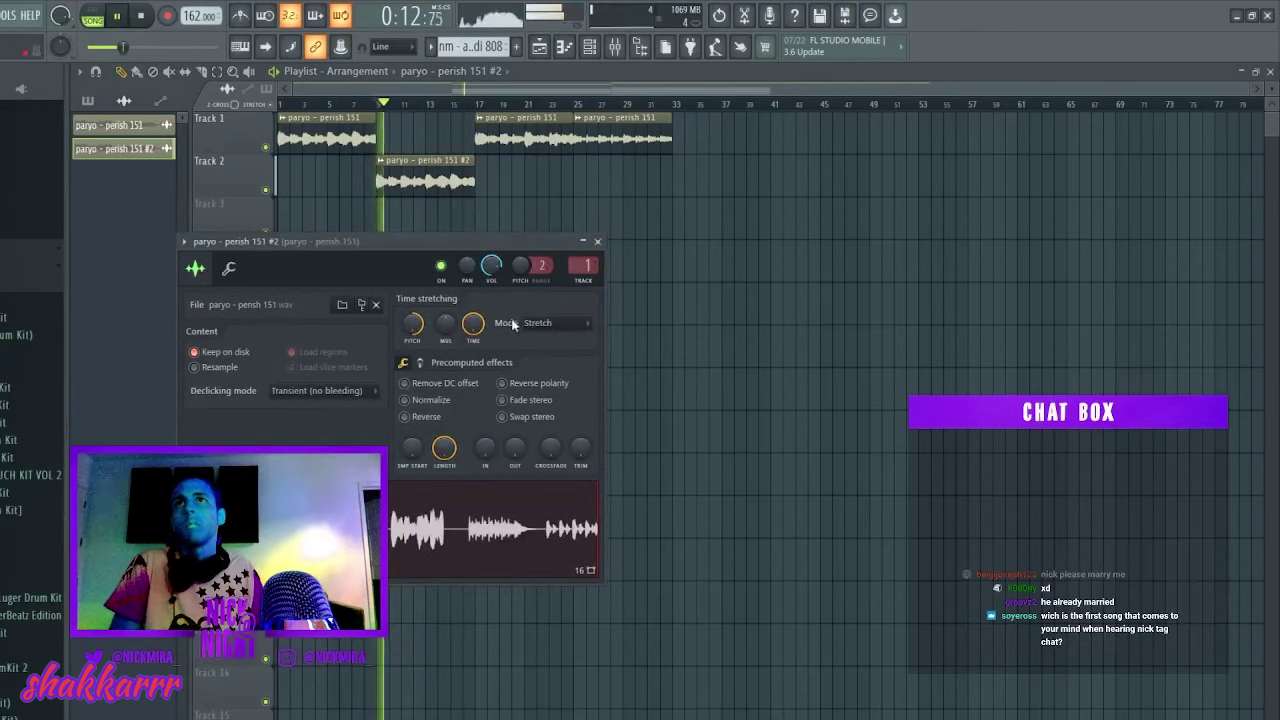
pyautogui.click(577, 283)
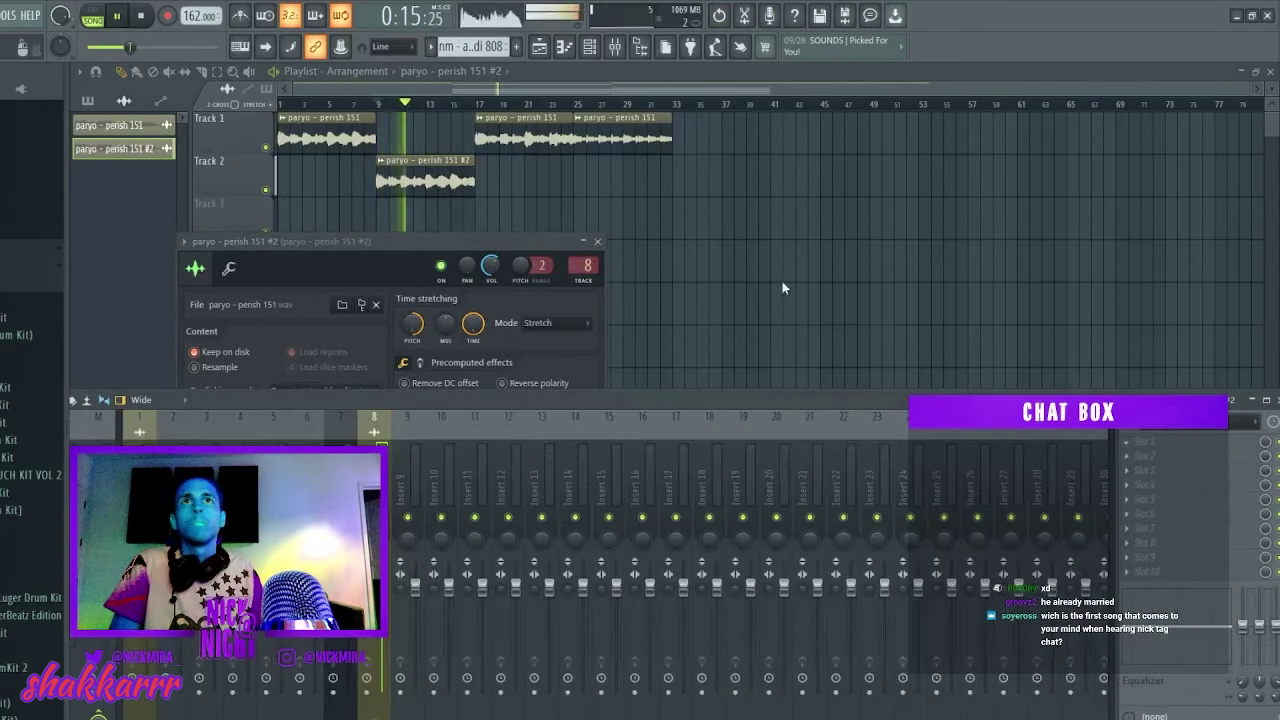
# Load Soundtoys EffectRack on mixer track 8 with the Sound Design preset Radio Bad Connection, and close the plugin.
pyautogui.click(660, 264)
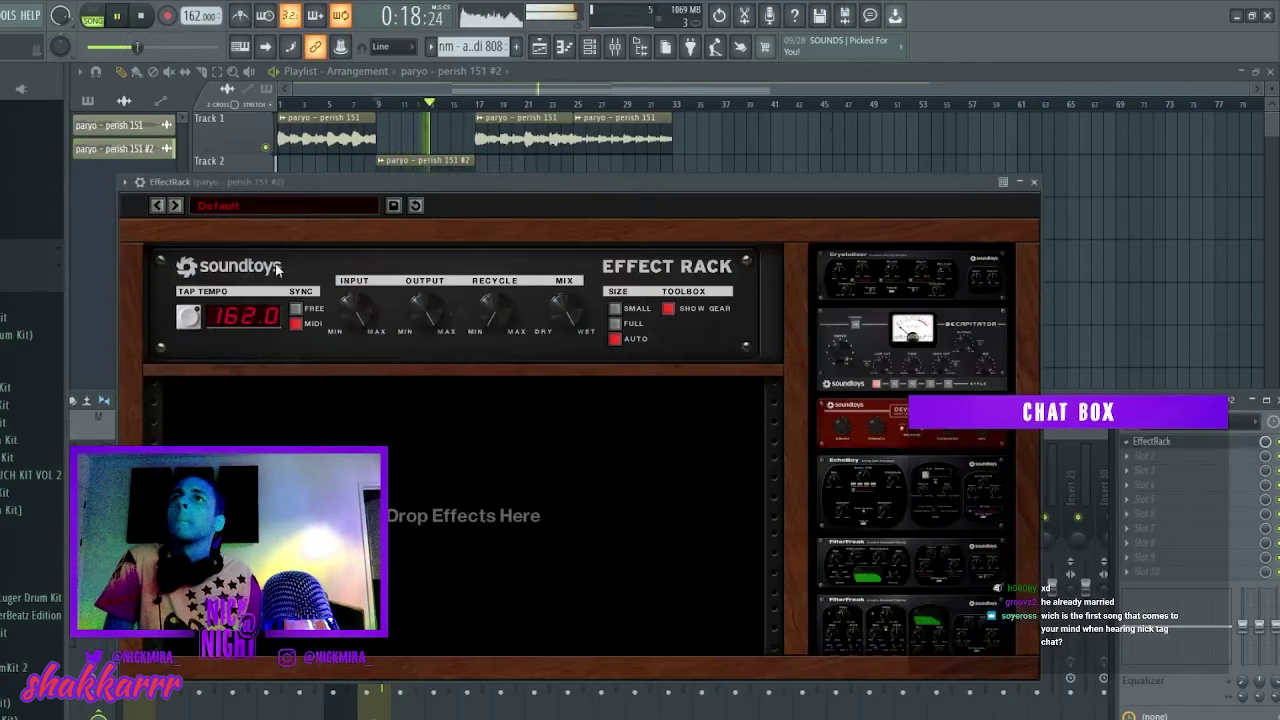
pyautogui.click(274, 207)
pyautogui.moveTo(272, 323)
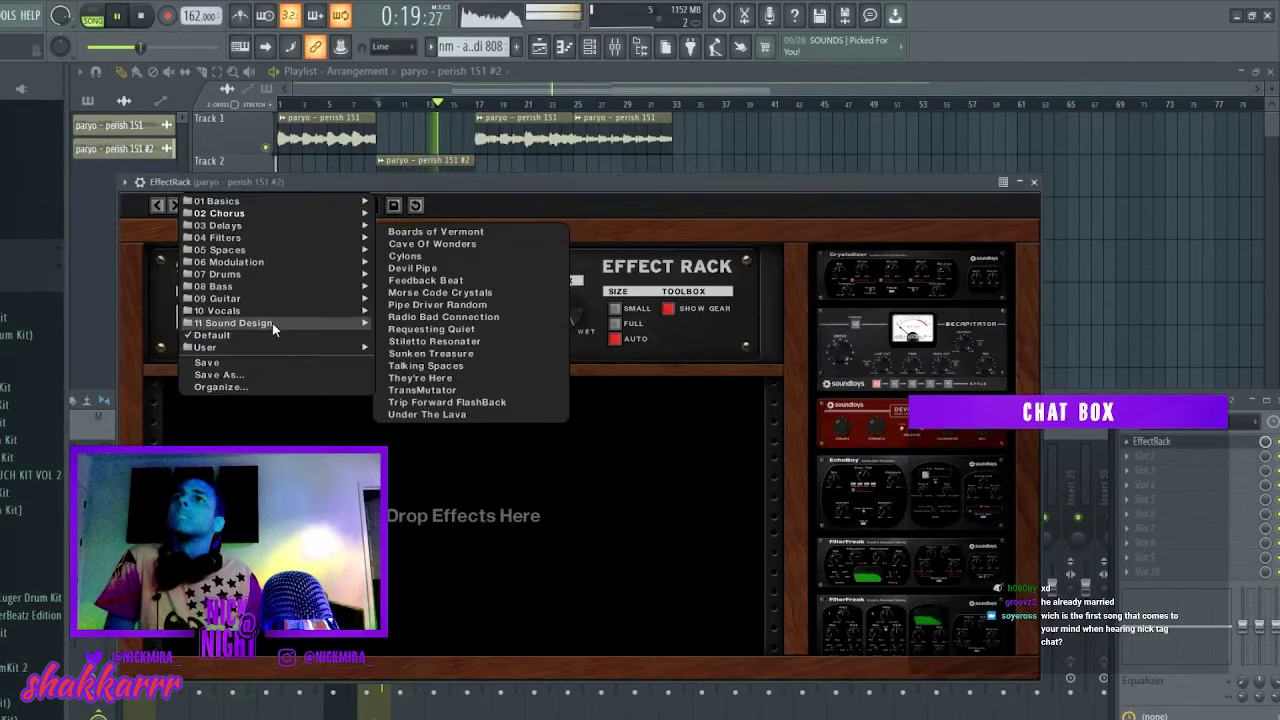
pyautogui.click(460, 318)
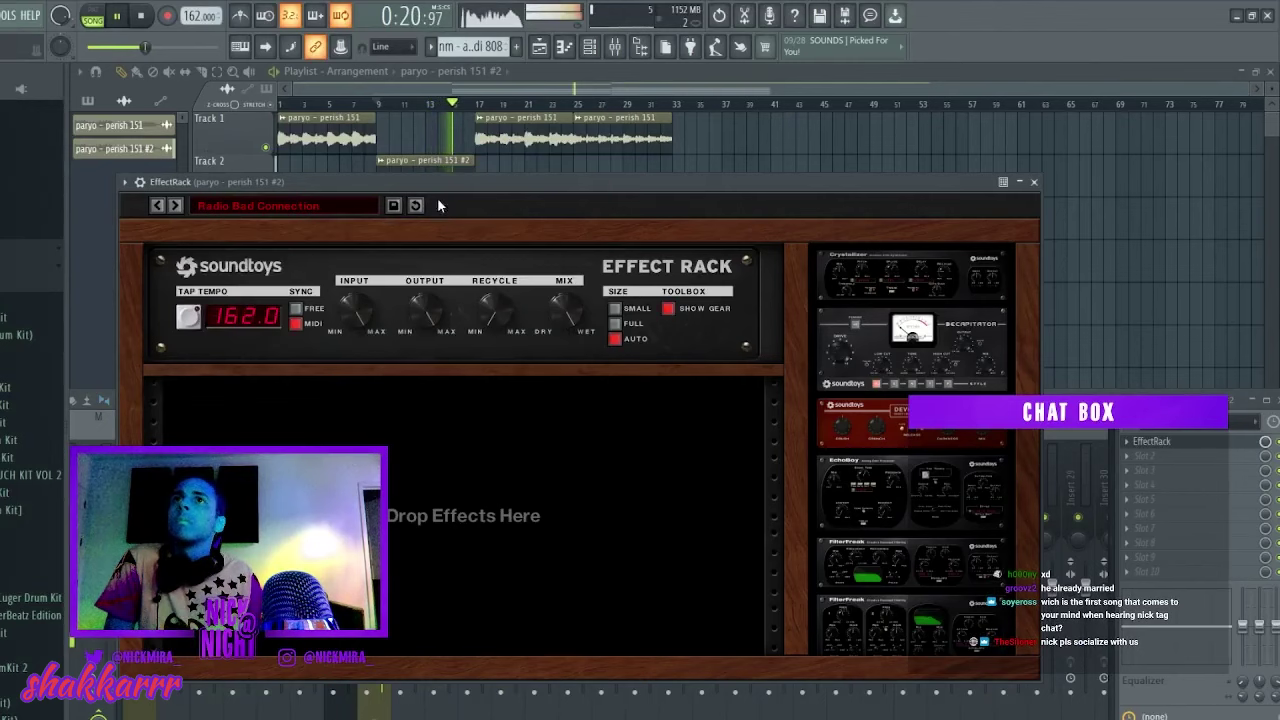
pyautogui.press('space')
pyautogui.click(1036, 183)
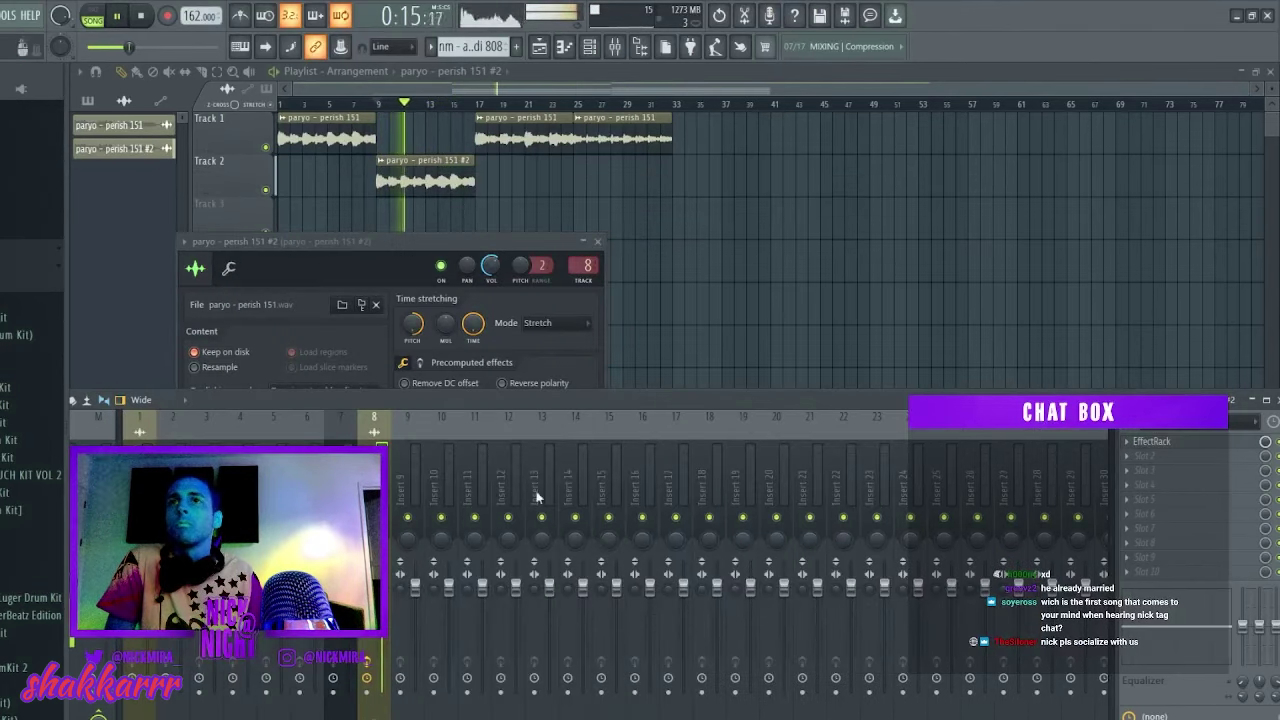
# Put the original loop clip back at bar 9 on track 1 and solo track 2.
pyautogui.press('F5')
pyautogui.hotkey('ctrl', 'v')
pyautogui.keyDown('ctrl'); pyautogui.click(331, 168); pyautogui.keyUp('ctrl')
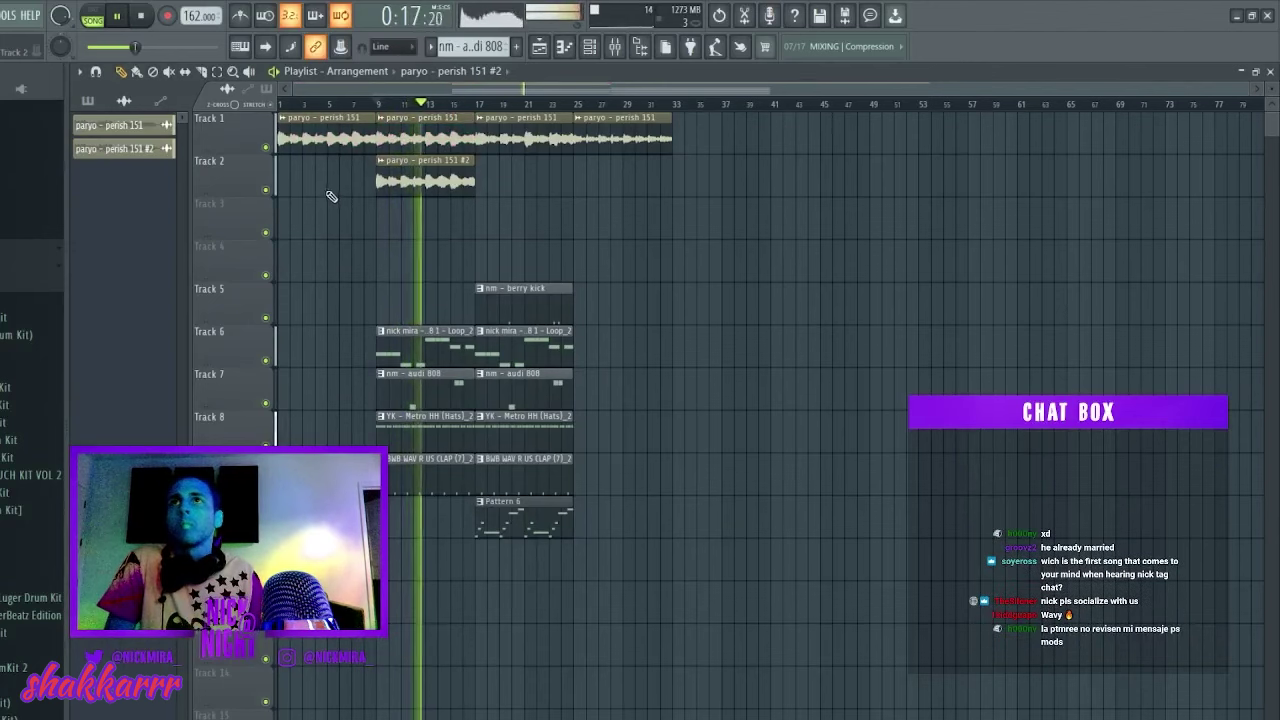
pyautogui.rightClick(266, 190)
# Select bars 9 to 17 and render mixer track 8 to a new audio clip on track 3, clearing the selection.
pyautogui.moveTo(378, 105); pyautogui.dragTo(471, 107)
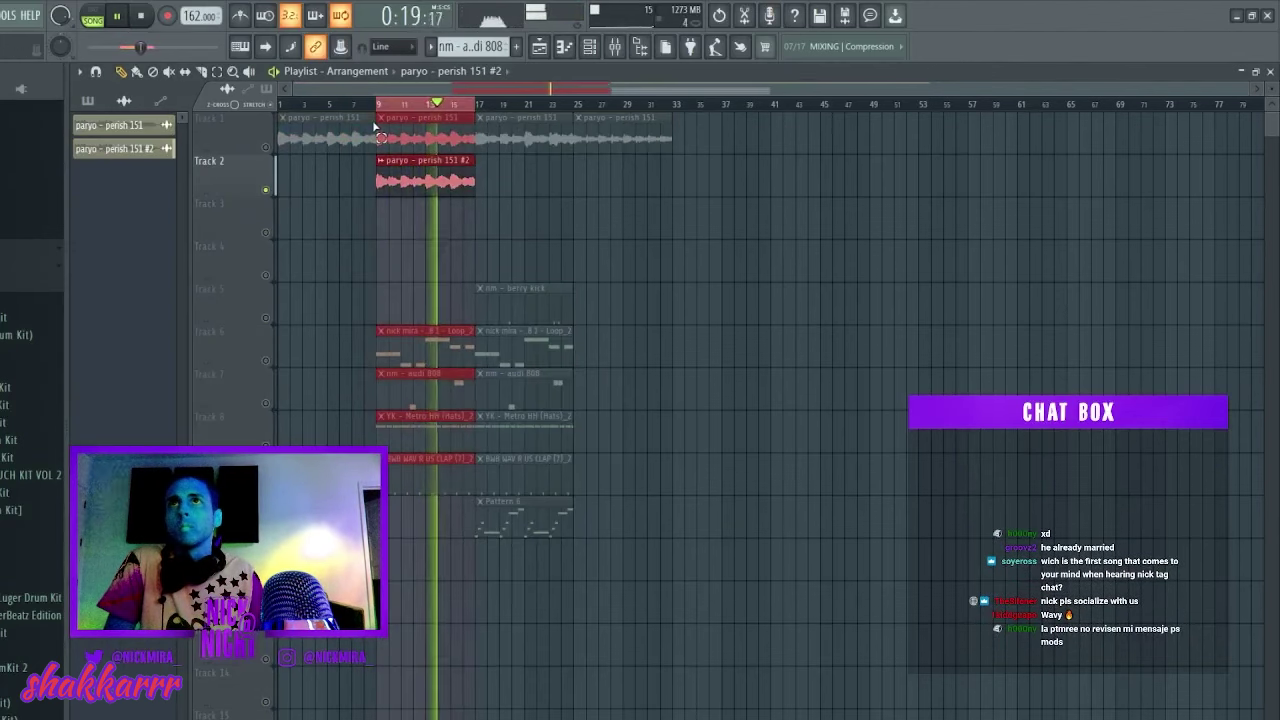
pyautogui.press('F9')
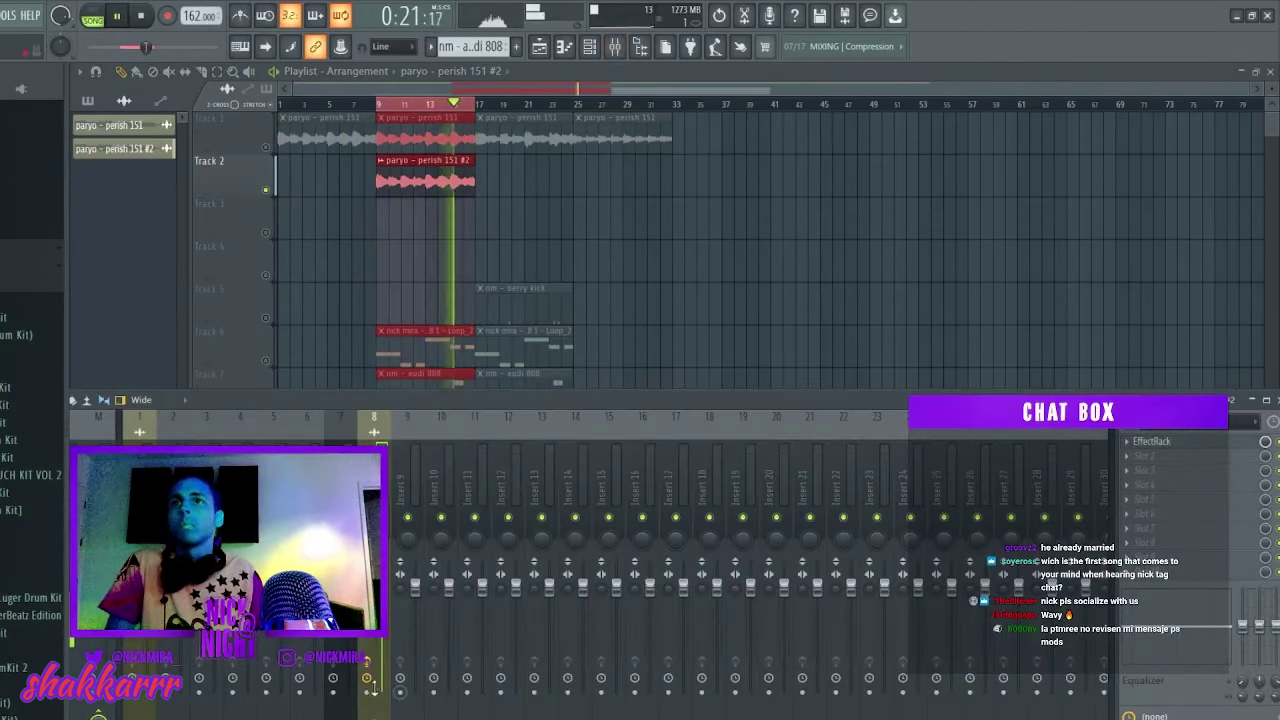
pyautogui.press('space')
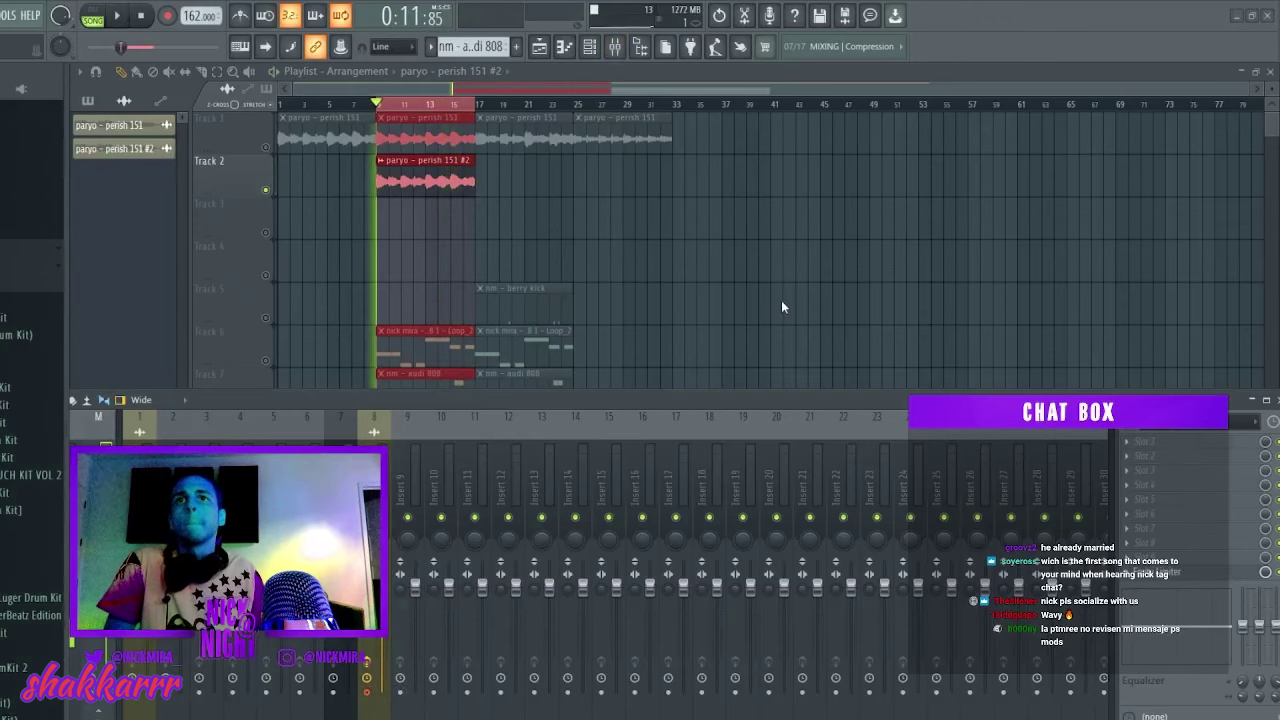
pyautogui.press('F9')
pyautogui.hotkey('ctrl', 'd')
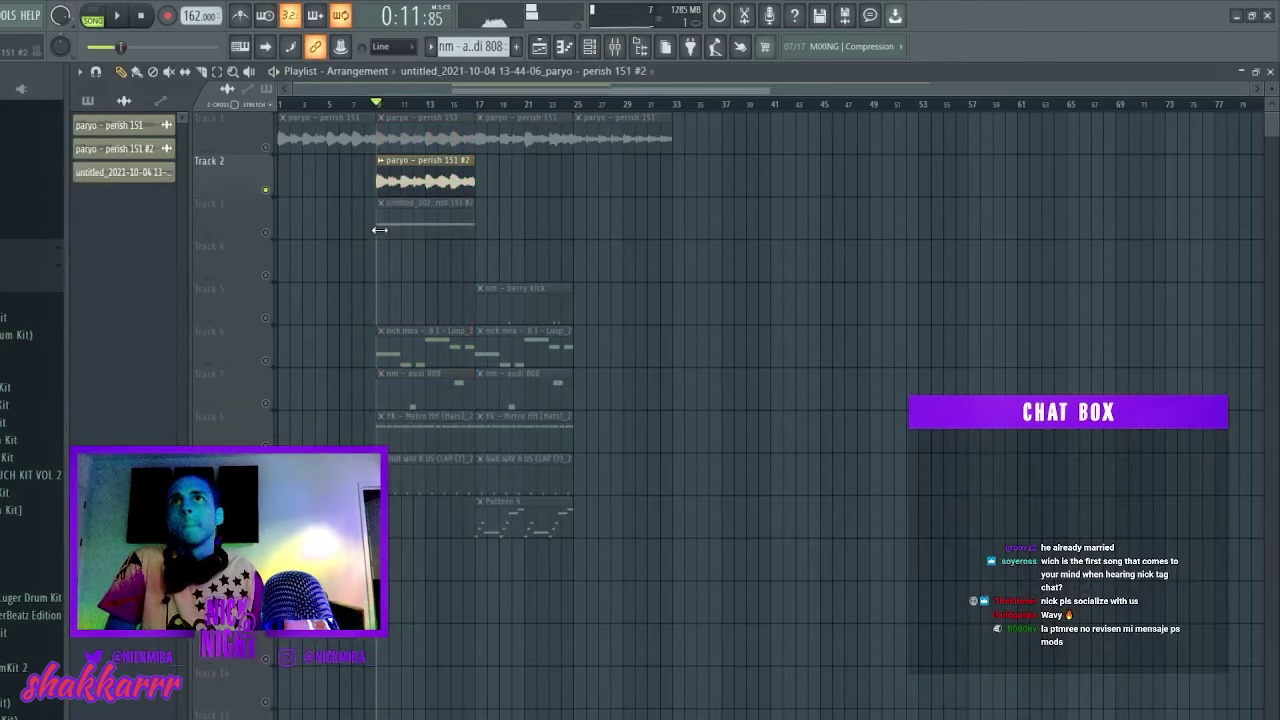
# Solo track 3, normalize the rendered clip with Stretch as its time-stretching mode, and play it from bar 9.
pyautogui.rightClick(266, 233)
pyautogui.press('space')
pyautogui.doubleClick(424, 223)
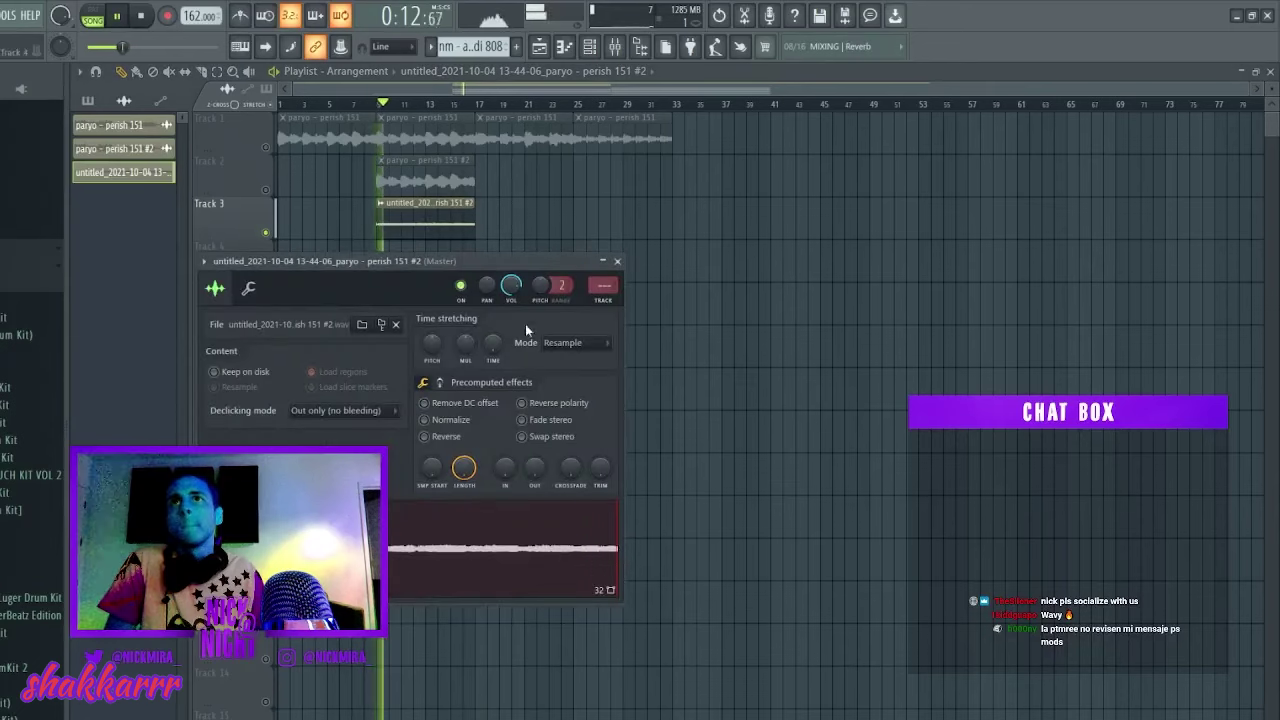
pyautogui.click(476, 421)
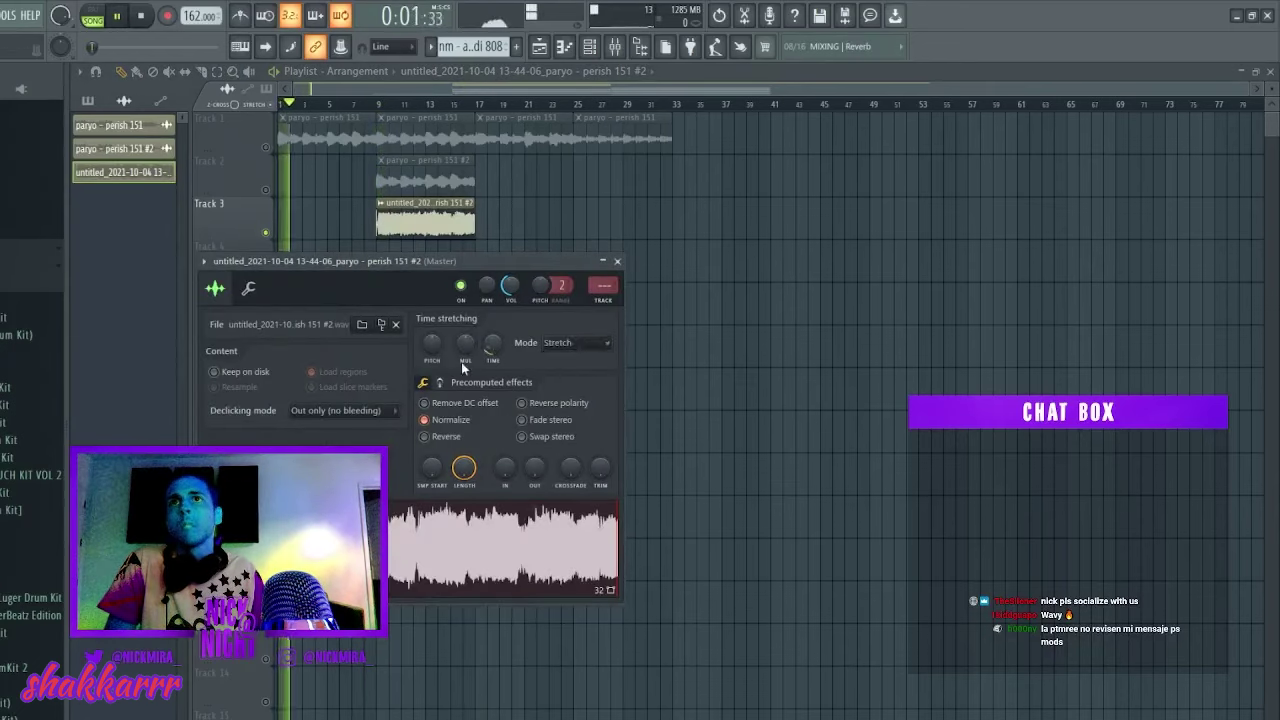
pyautogui.click(382, 103)
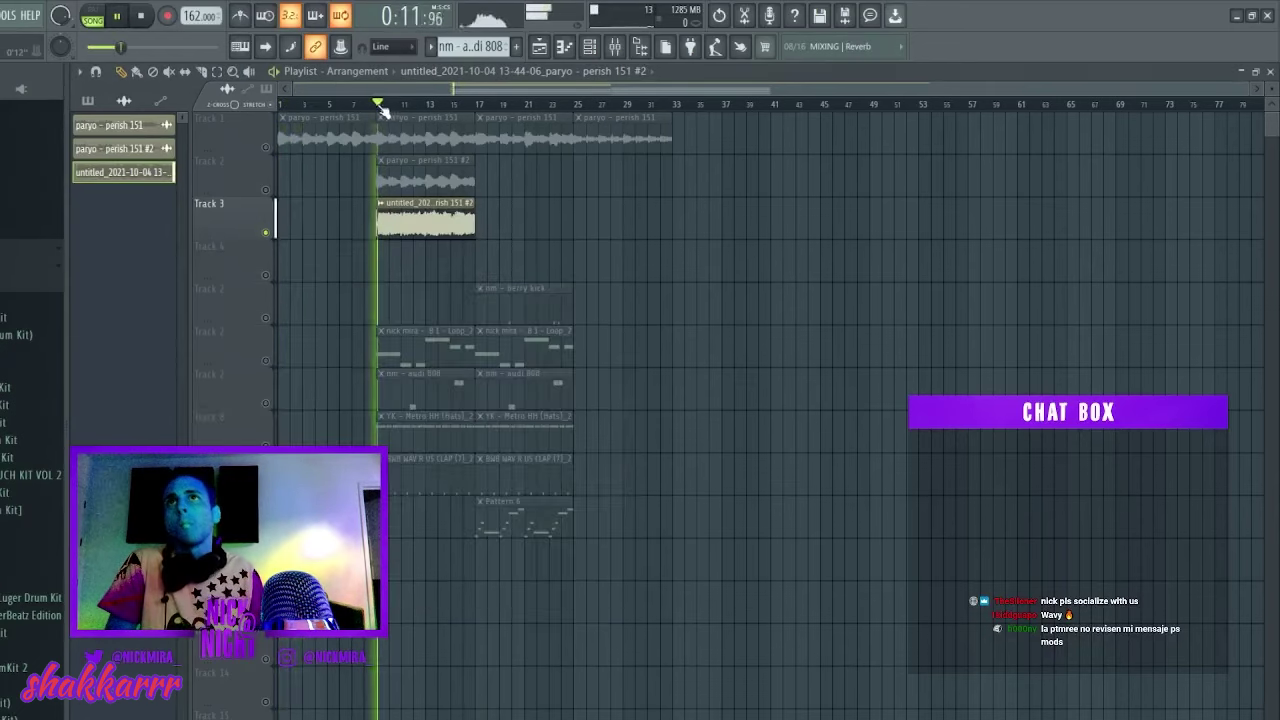
# Shift the pitch of the rendered clip on track 3, route it to mixer track 9 and solo that insert.
pyautogui.doubleClick(426, 212)
pyautogui.click(605, 301)
pyautogui.press('space')
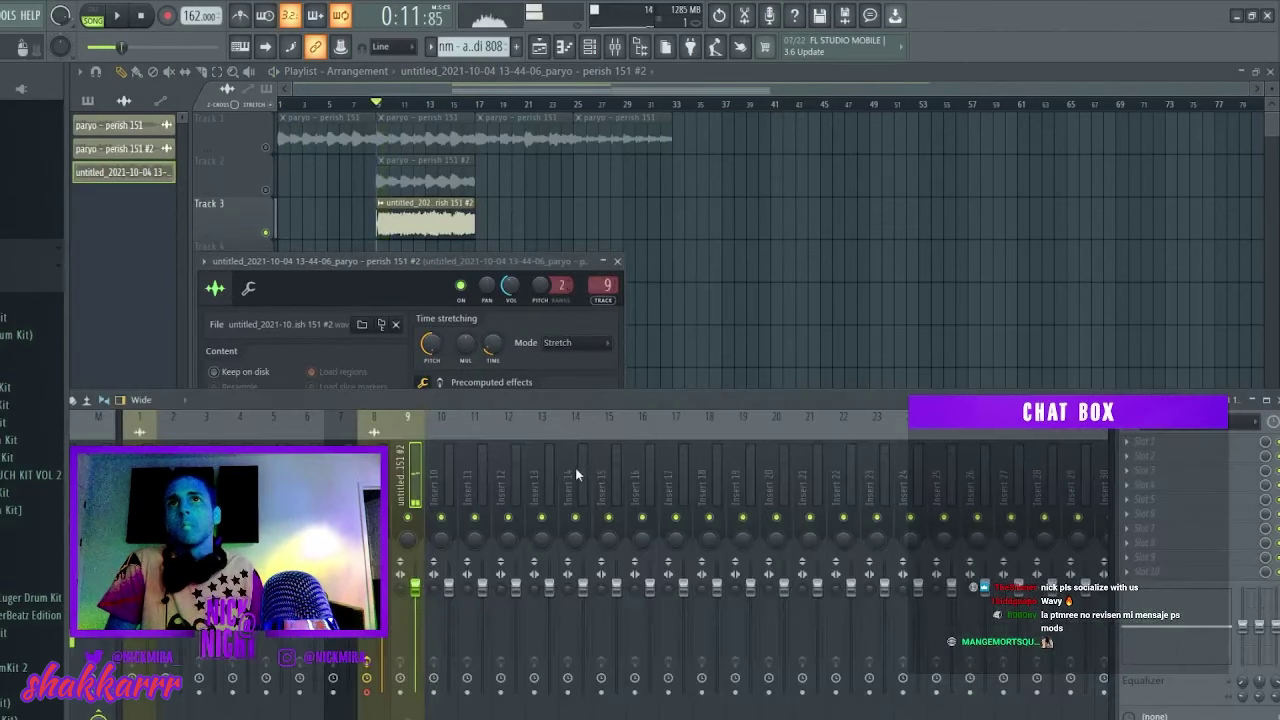
pyautogui.rightClick(408, 517)
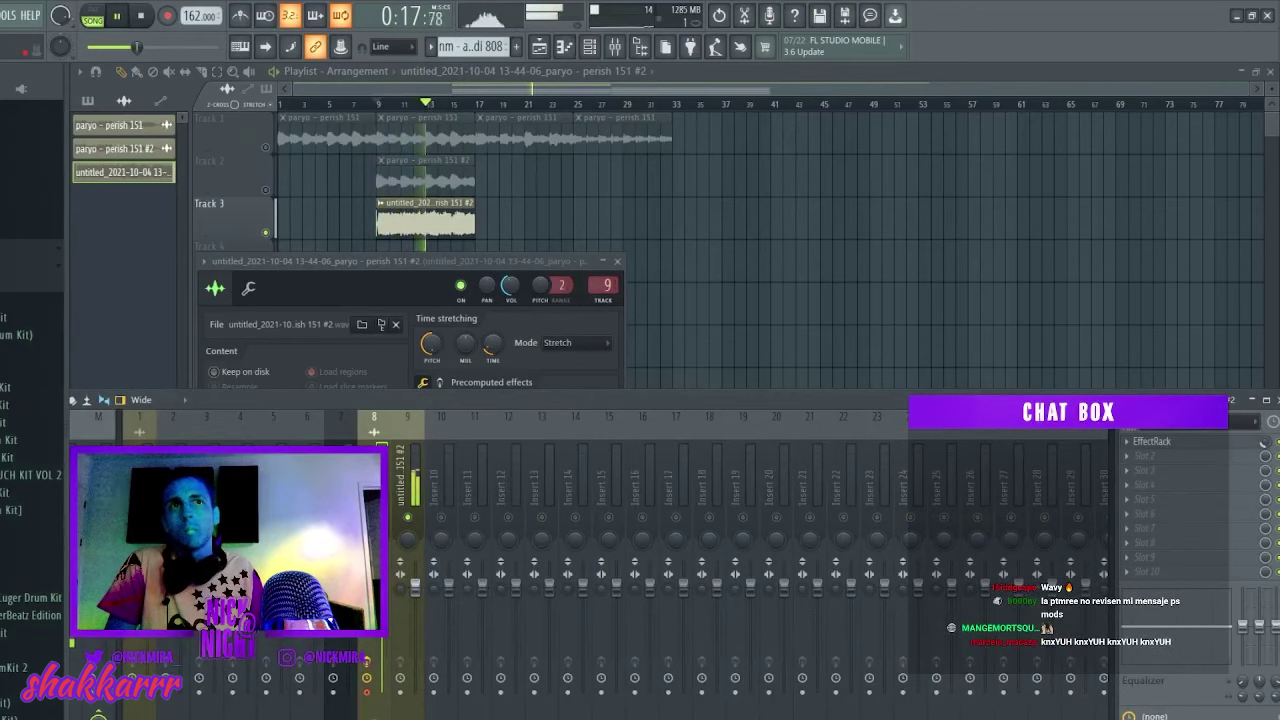
pyautogui.press('F12')
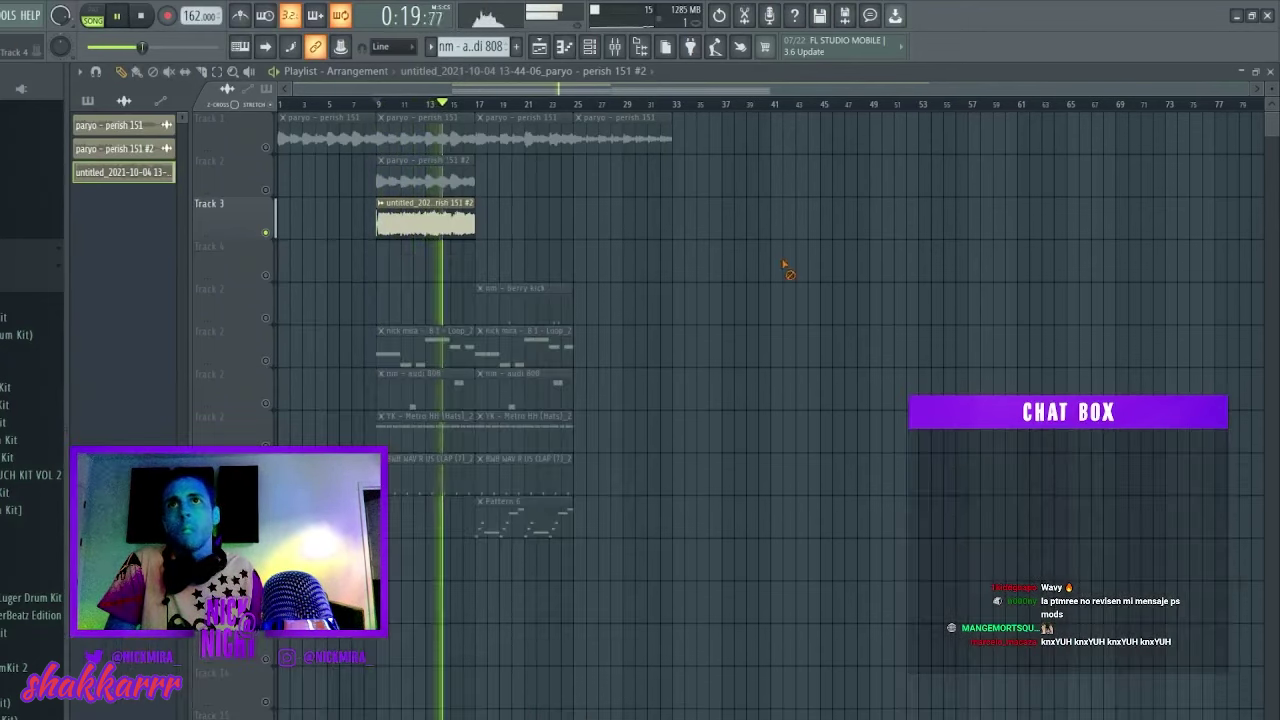
# Turn all playlist tracks back on and replay the arrangement from bar 9.
pyautogui.press('space')
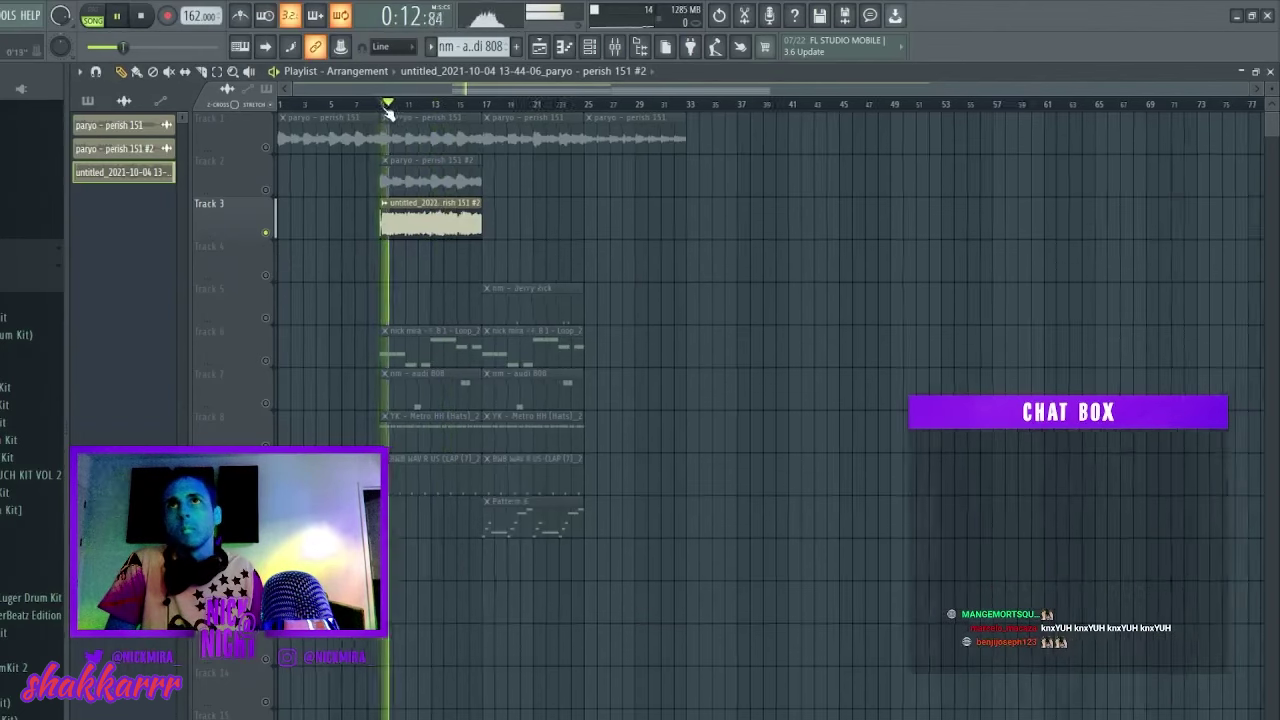
pyautogui.scroll(2, 271, 229)
pyautogui.press('space')
pyautogui.press('space')
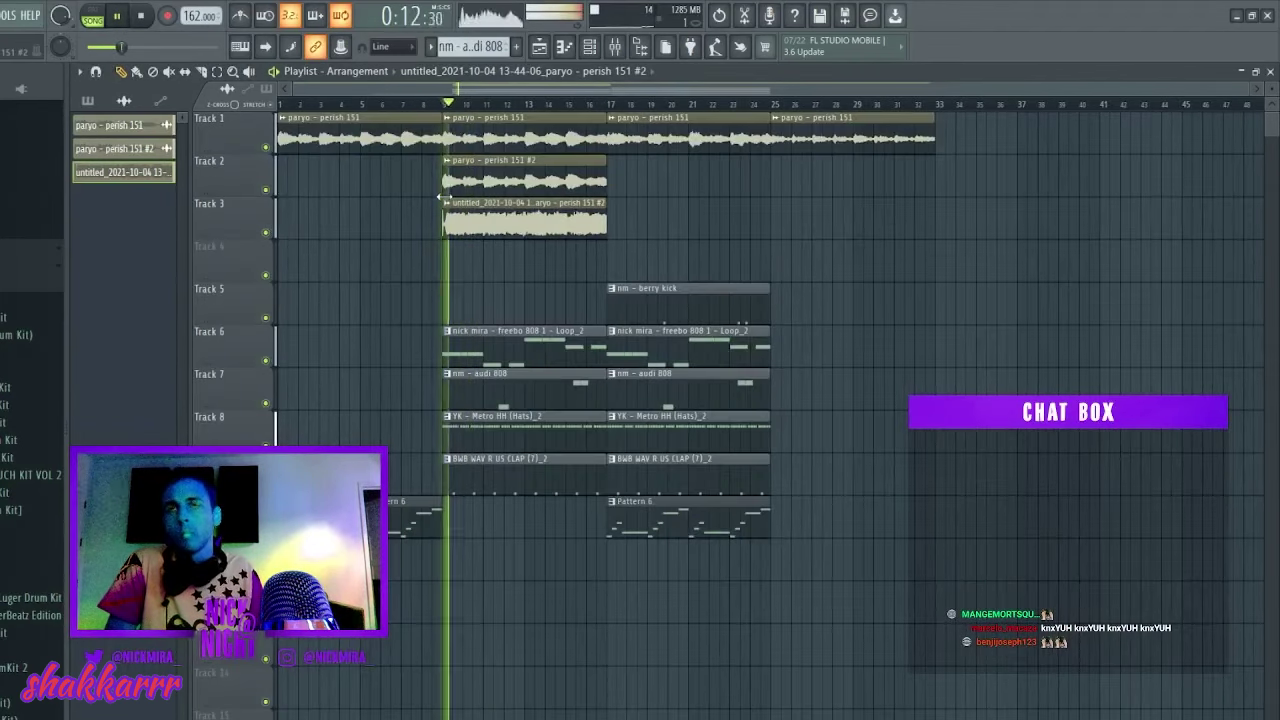
# Delete the original loop clip at bar 9 on track 1 and check the channel settings of paryo - perish 151 #2.
pyautogui.rightClick(487, 176)
pyautogui.hotkey('ctrl', 'z')
pyautogui.rightClick(502, 144)
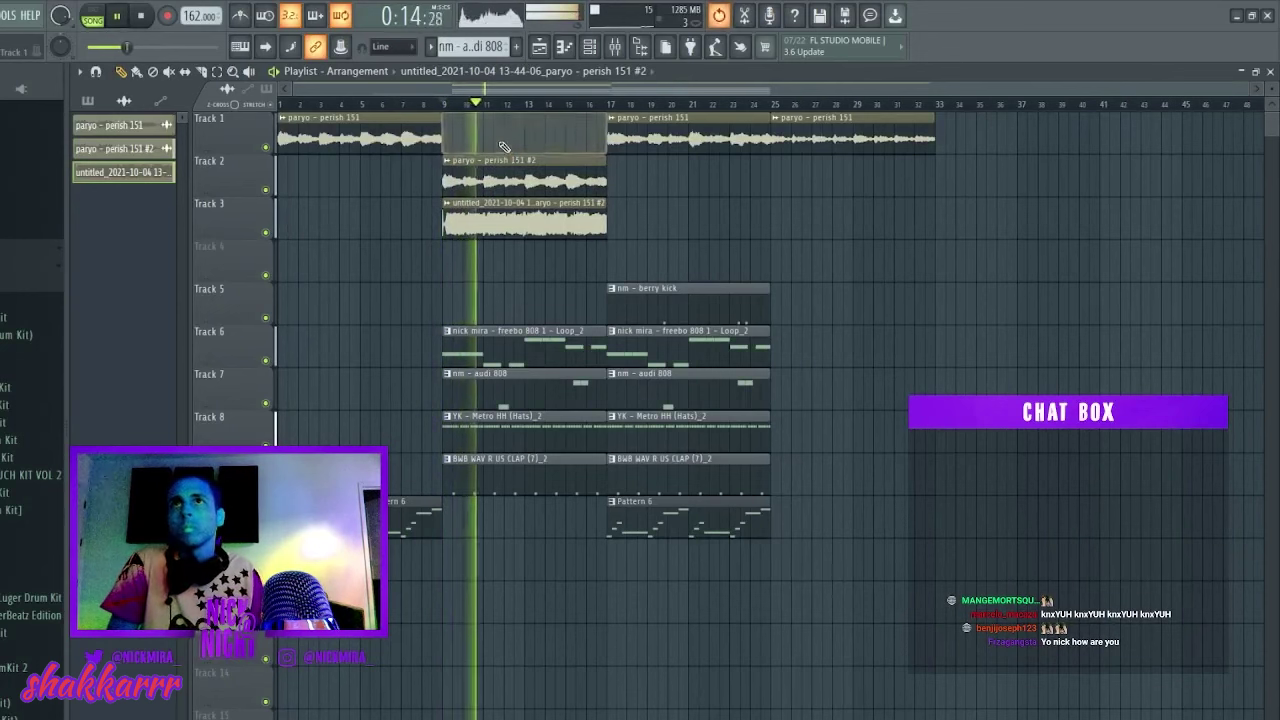
pyautogui.doubleClick(566, 178)
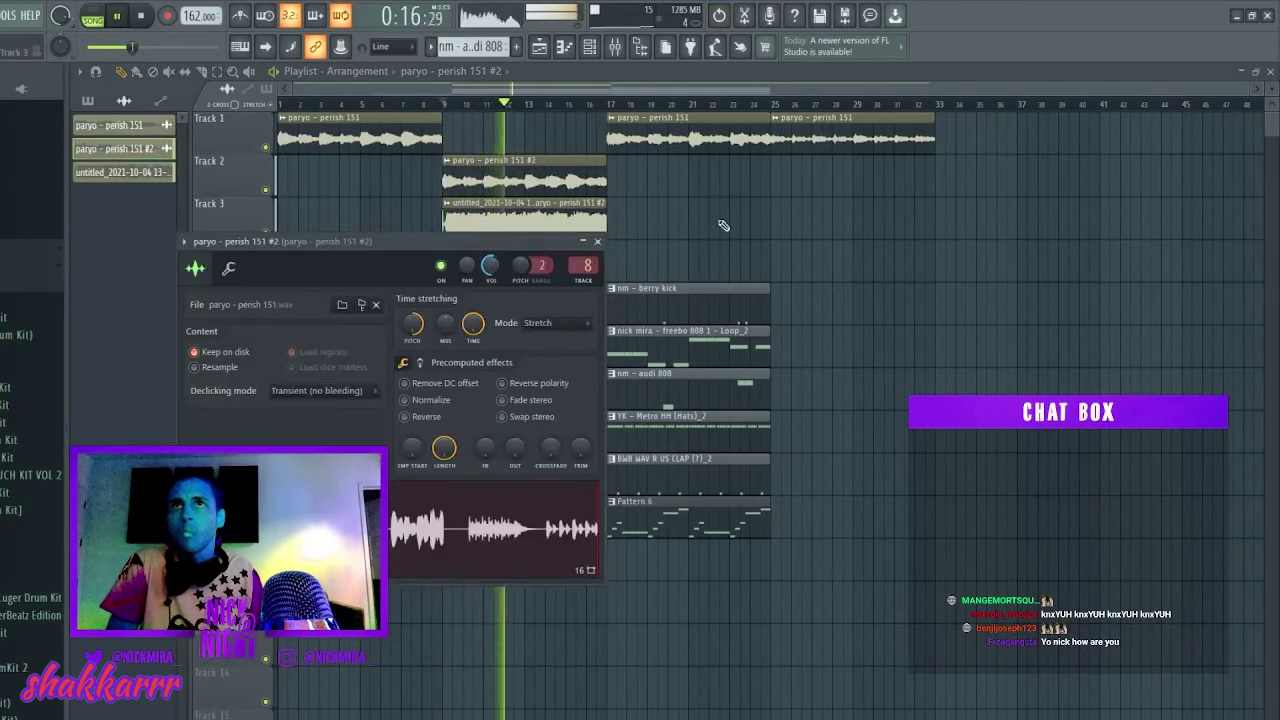
pyautogui.click(598, 241)
# Add a Pattern 6 clip at bar 9 on track 10 and delete the paryo - perish 151 #2 clip from track 2.
pyautogui.click(637, 535)
pyautogui.click(470, 522)
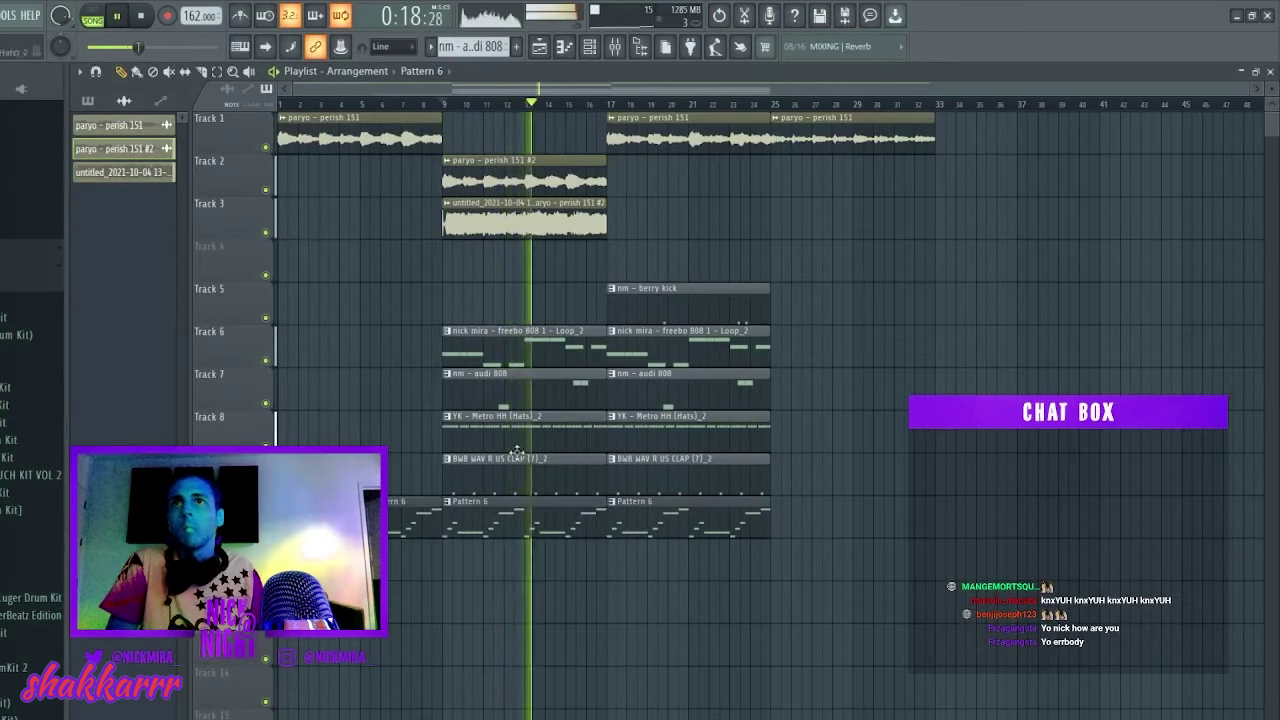
pyautogui.rightClick(530, 180)
# Lower the volume of mixer track 9 for the rendered clip and add Fruity Reeverb 2 to it.
pyautogui.doubleClick(492, 218)
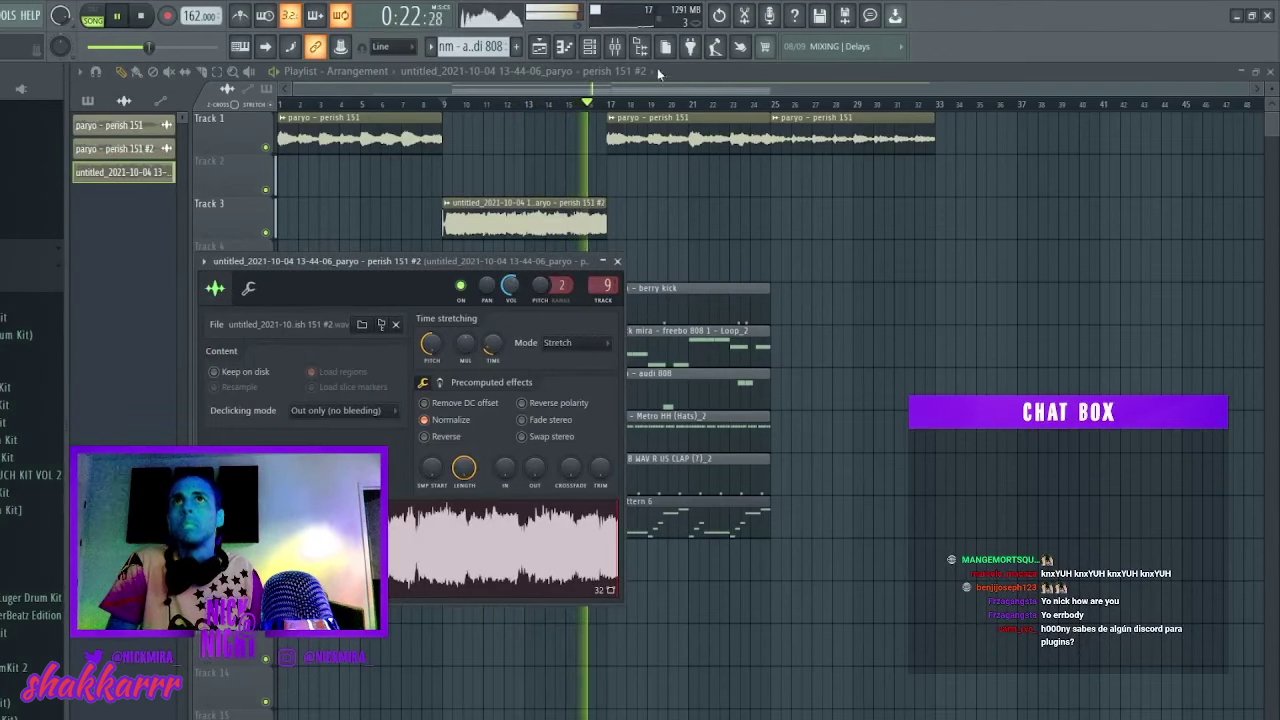
pyautogui.press('F9')
pyautogui.moveTo(418, 591); pyautogui.dragTo(418, 600)
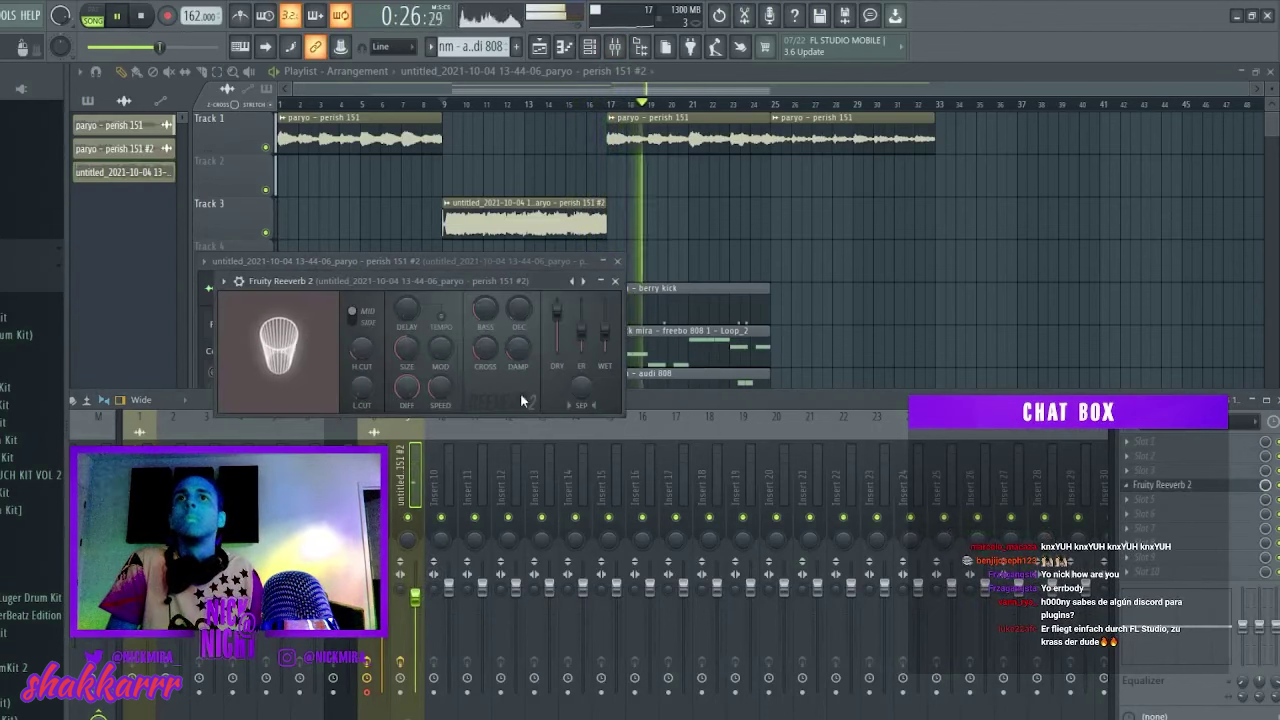
pyautogui.rightClick(753, 268)
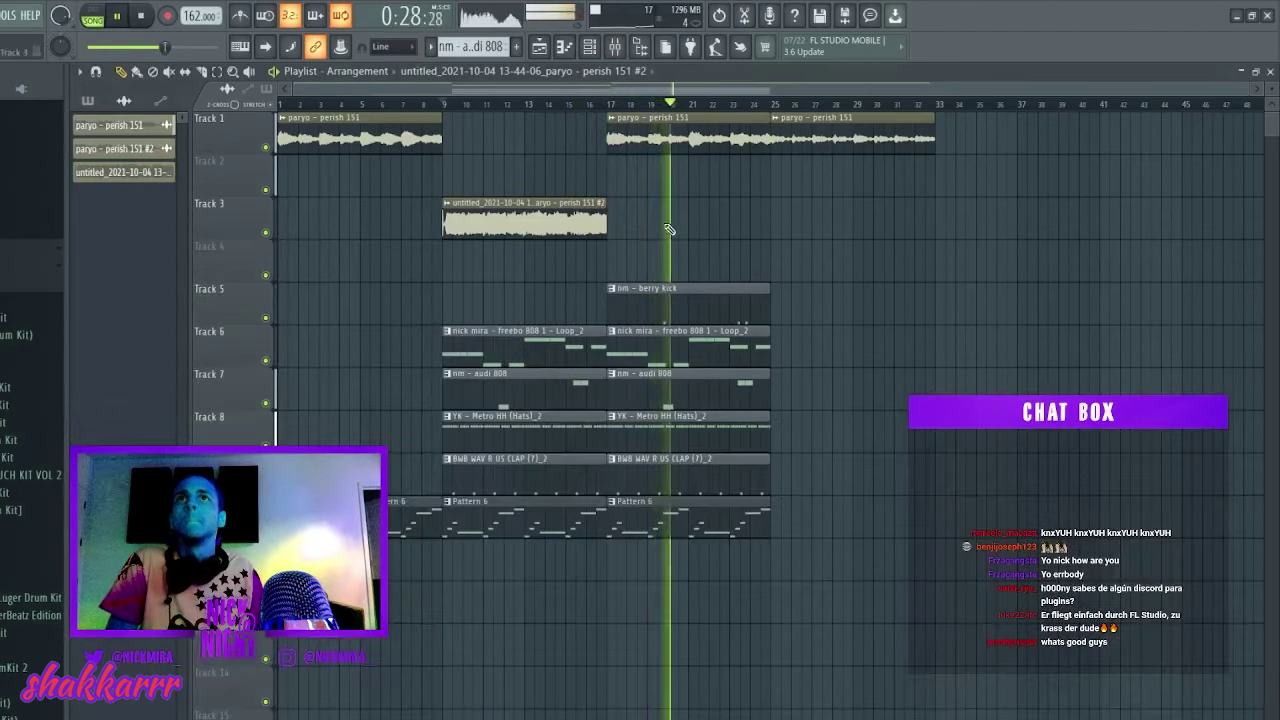
# Duplicate the rendered clip on track 3 so that the copy starts at bar 25.
pyautogui.moveTo(668, 230); pyautogui.dragTo(852, 218)
pyautogui.hotkey('ctrl', 'b')
pyautogui.hotkey('ctrl', 'z')
pyautogui.keyDown('ctrl'); pyautogui.click(703, 194); pyautogui.keyUp('ctrl')
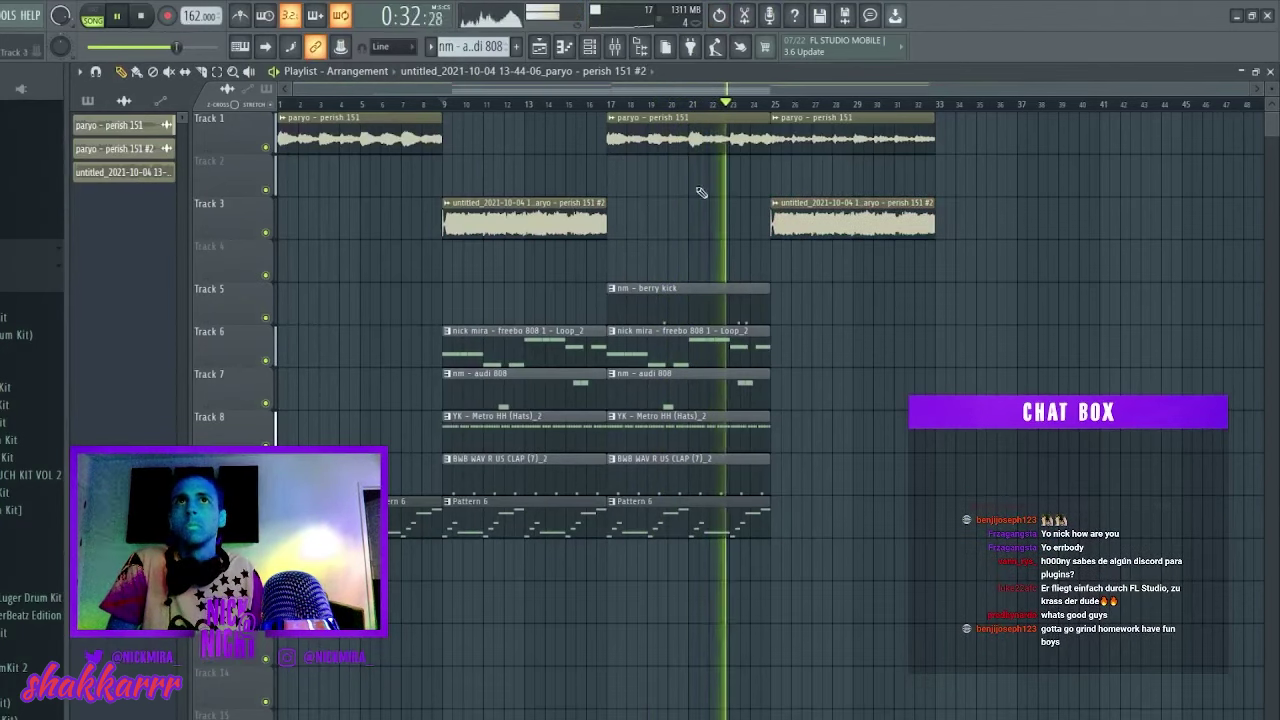
# Duplicate the drum and 808 clips in bars 9 to 25 on tracks 5 to 9 so the copies start at bar 25.
pyautogui.moveTo(990, 212); pyautogui.dragTo(550, 562)
pyautogui.keyDown('ctrl'); pyautogui.moveTo(484, 300); pyautogui.dragTo(755, 453); pyautogui.keyUp('ctrl')
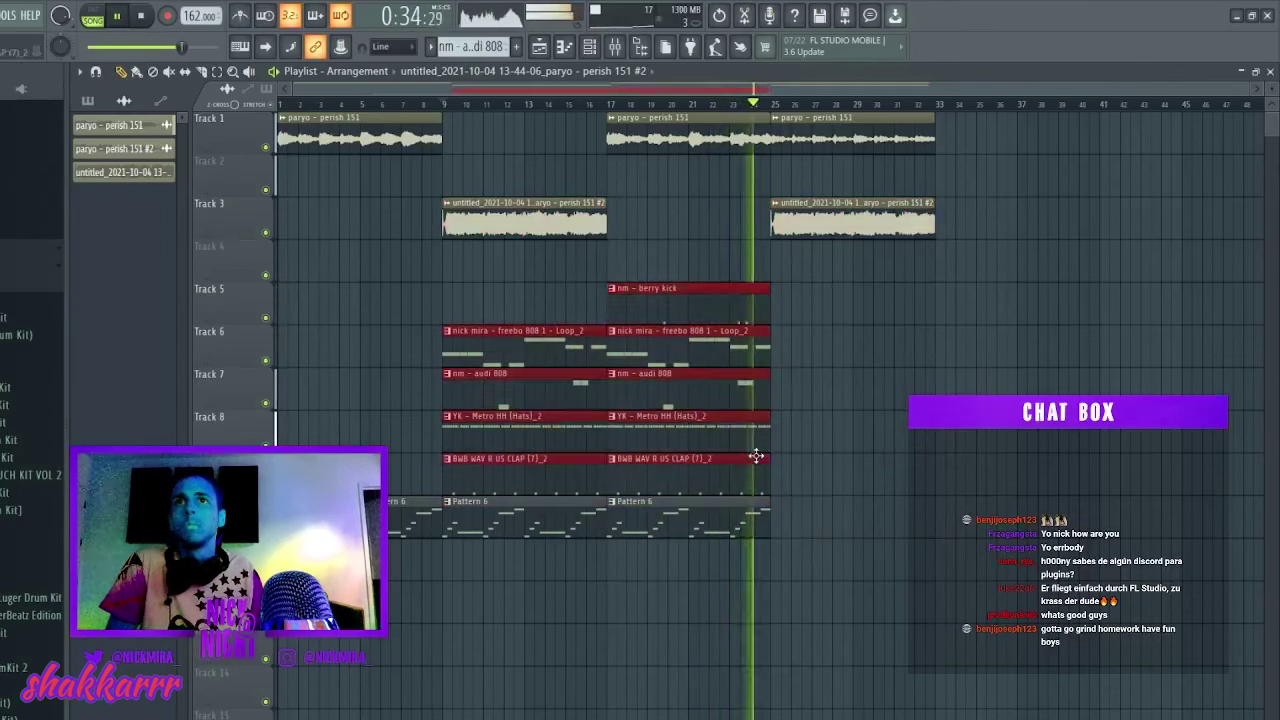
pyautogui.hotkey('ctrl', 'b')
pyautogui.keyDown('ctrl'); pyautogui.click(826, 260); pyautogui.keyUp('ctrl')
pyautogui.scroll(-1, 828, 113)
# Delete the freebo 808 clip on track 6 and the rendered clip on track 3 at bar 25.
pyautogui.rightClick(769, 143)
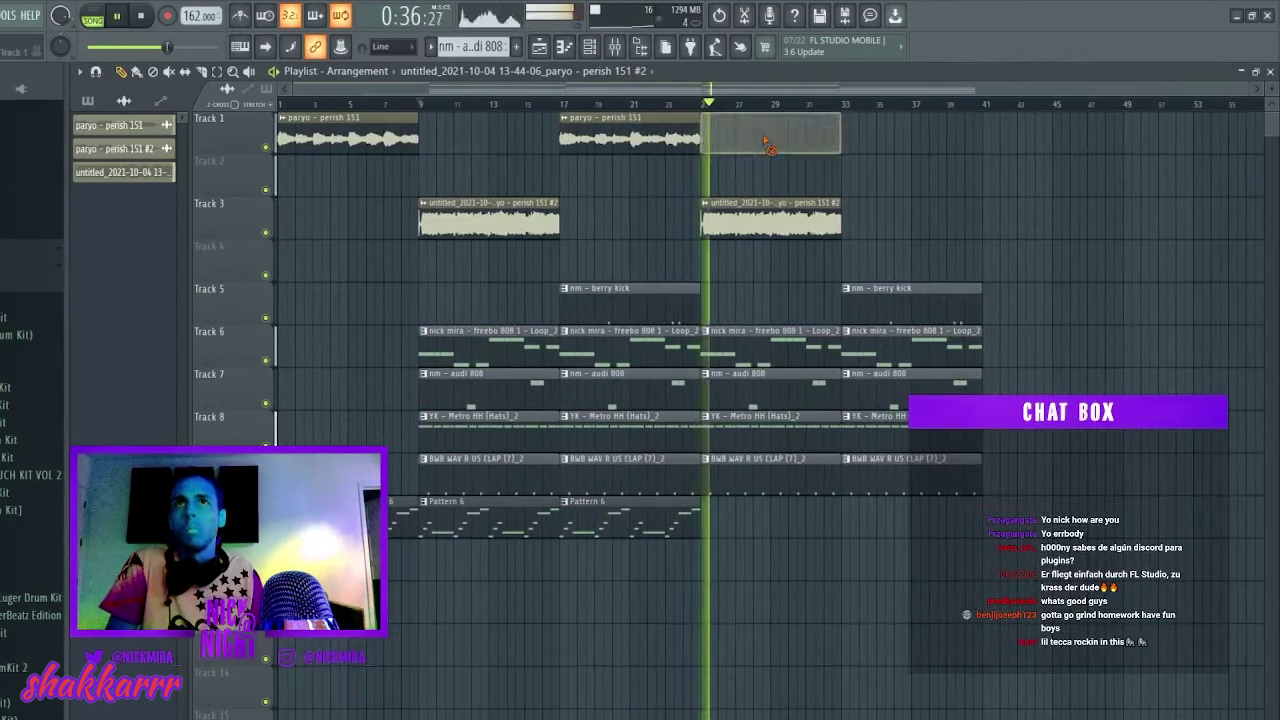
pyautogui.hotkey('ctrl', 'z')
pyautogui.rightClick(794, 357)
pyautogui.rightClick(778, 222)
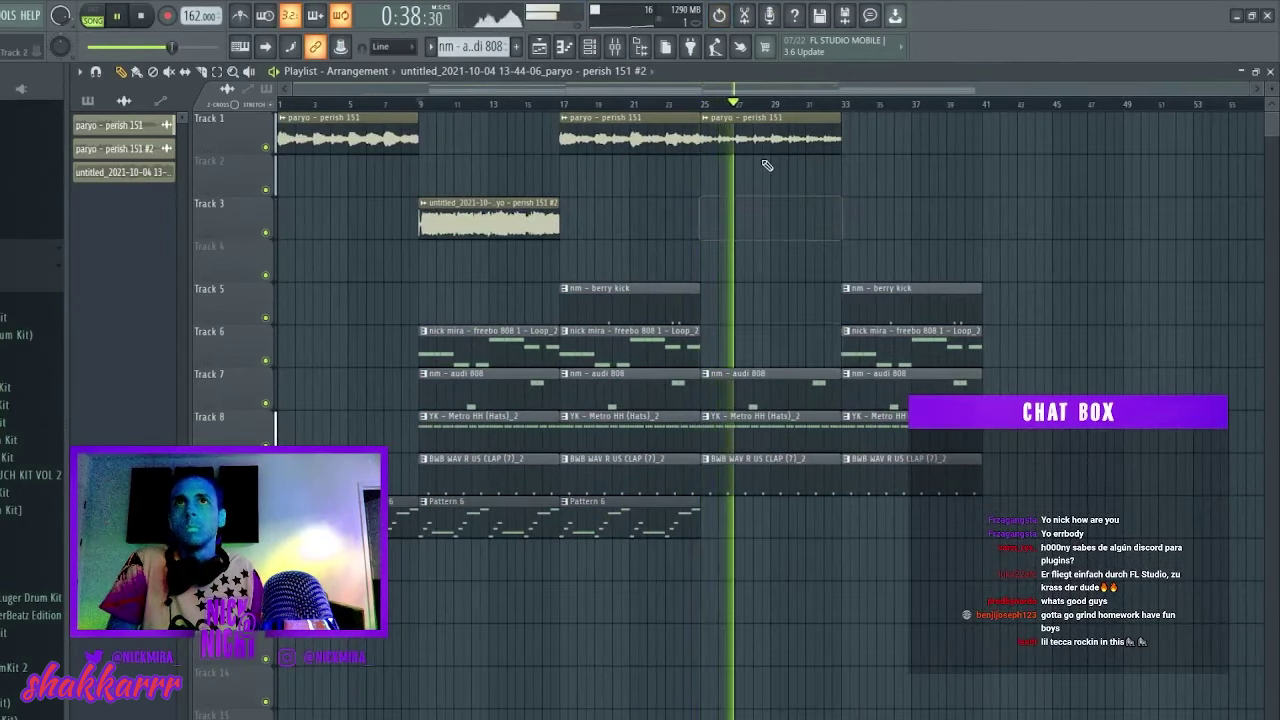
pyautogui.click(713, 165)
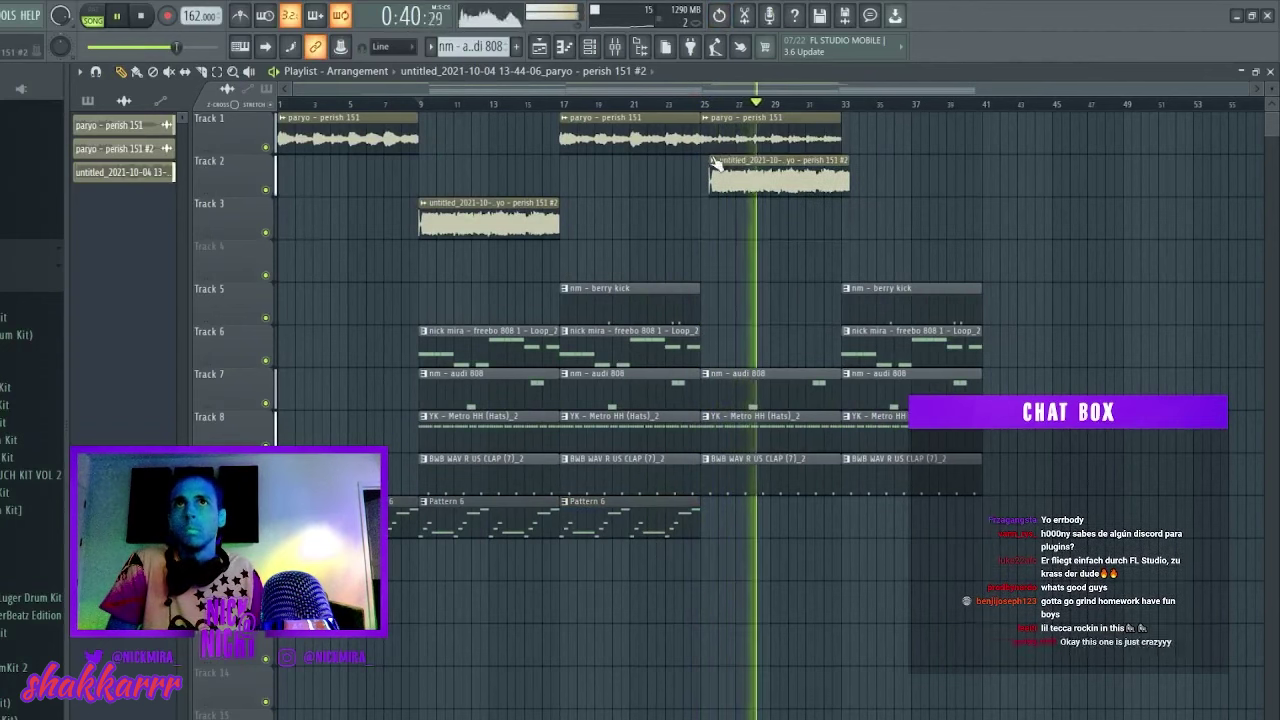
pyautogui.rightClick(714, 164)
# Place a paryo - perish 151 clip at bar 9 on track 1 and start playback from bar 9.
pyautogui.click(726, 131)
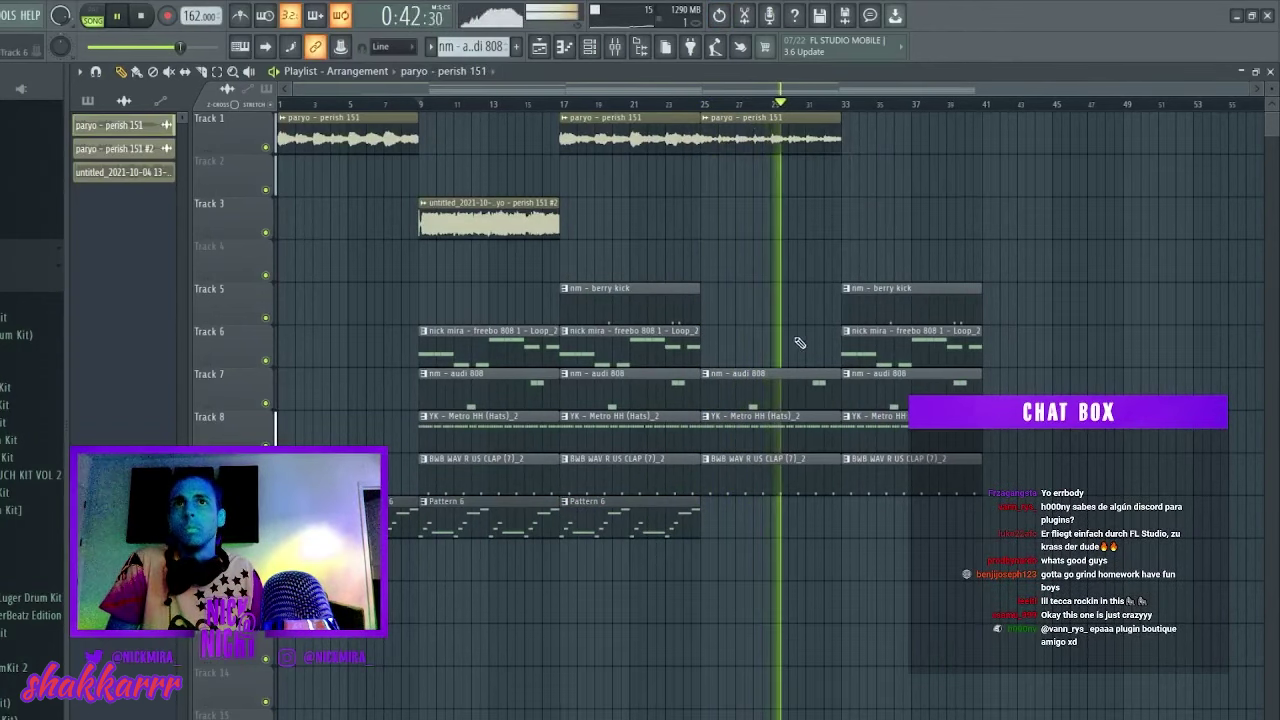
pyautogui.click(428, 137)
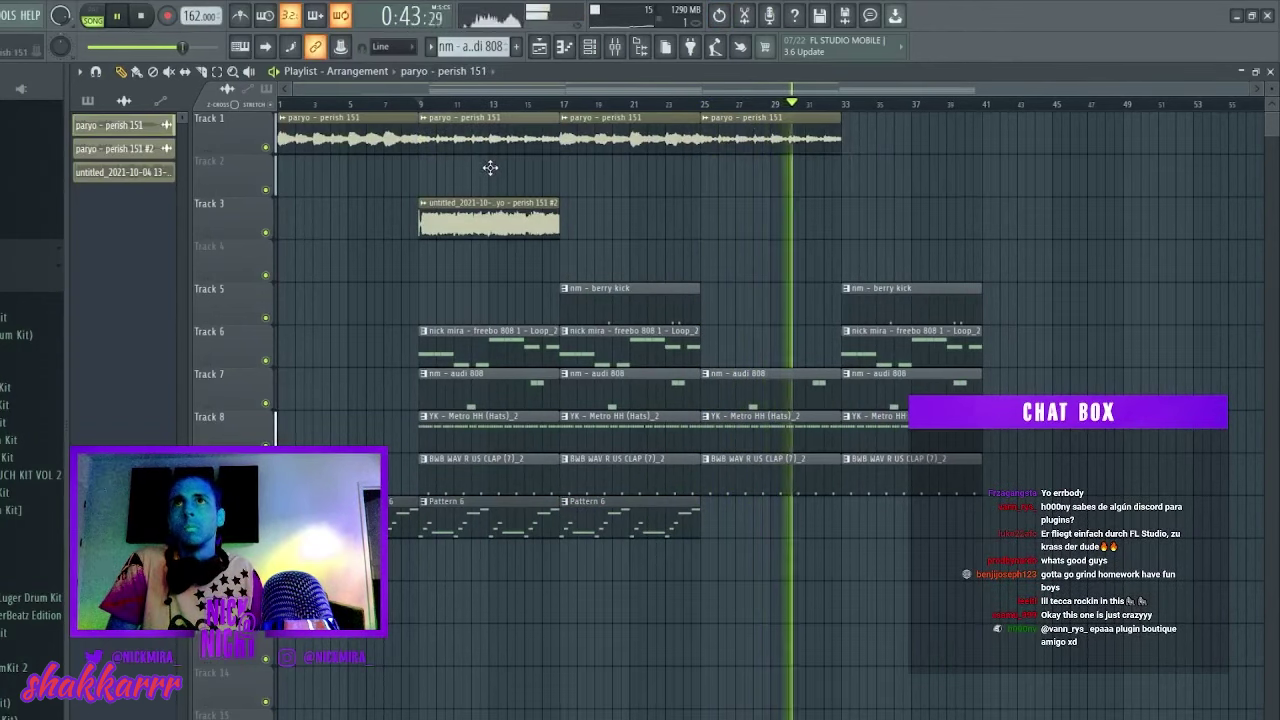
pyautogui.click(420, 105)
# Open the rendered clip's channel settings and delete that clip at bar 9 on track 3.
pyautogui.doubleClick(470, 220)
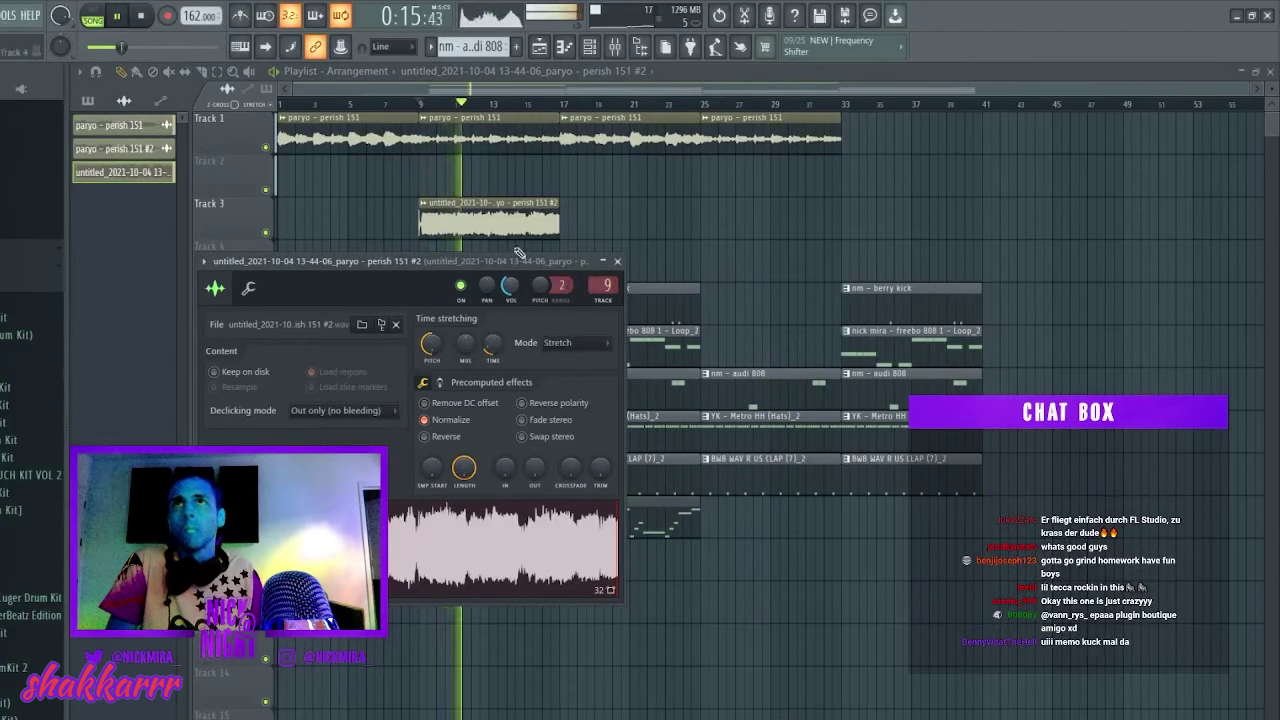
pyautogui.click(503, 131)
pyautogui.rightClick(510, 218)
# Make the paryo - perish 151 clip at bar 9 on track 1 unique.
pyautogui.doubleClick(505, 137)
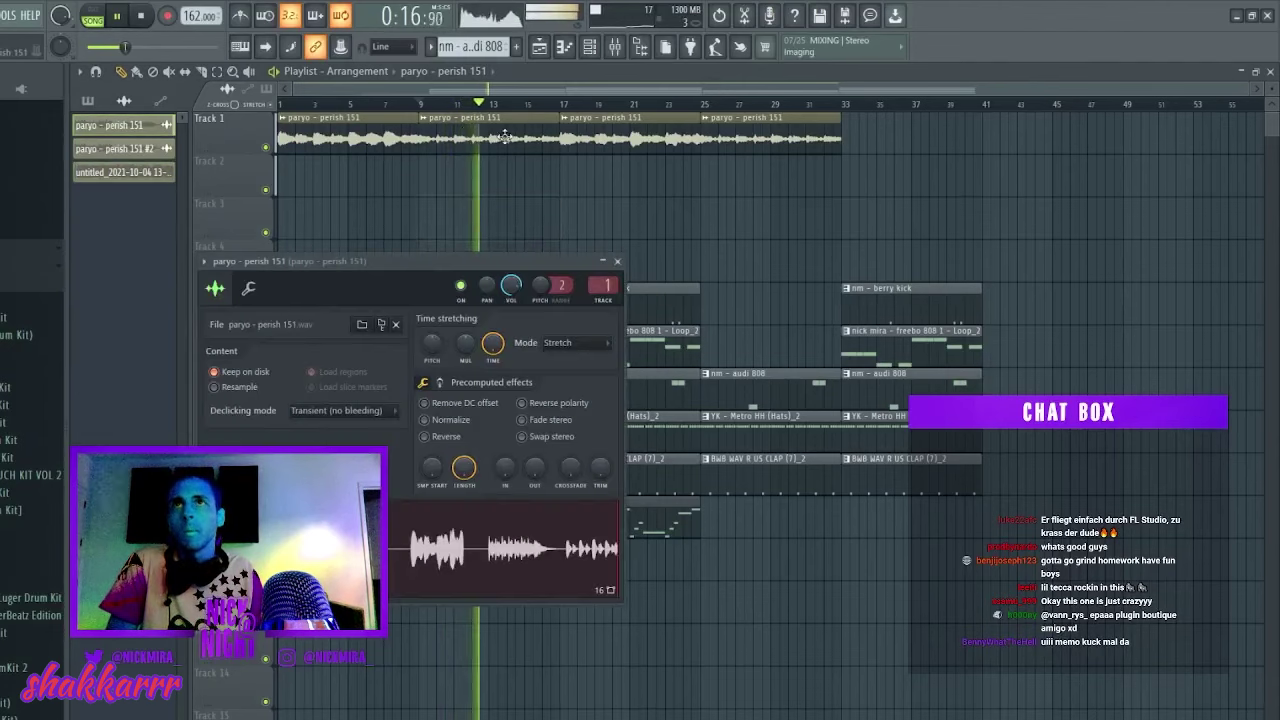
pyautogui.click(425, 118)
pyautogui.click(471, 233)
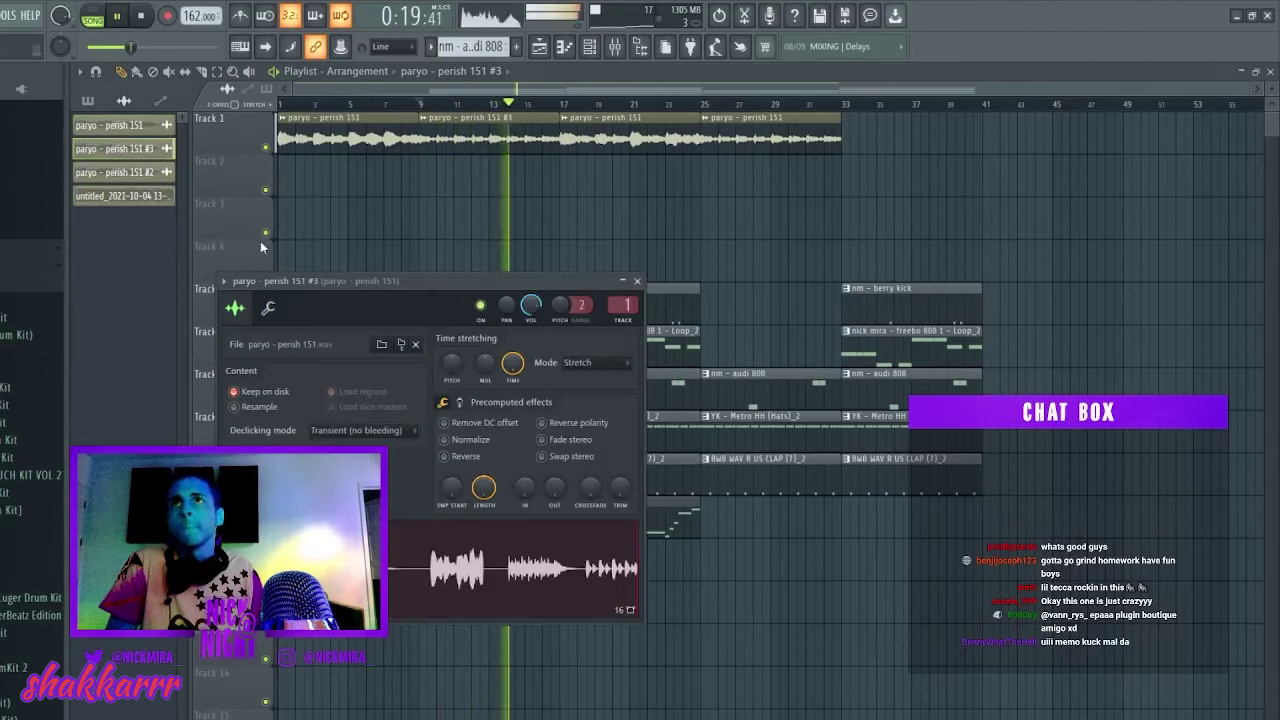
# Check the miscellaneous channel settings of paryo - perish 151 #3 and its mixer routing.
pyautogui.click(275, 315)
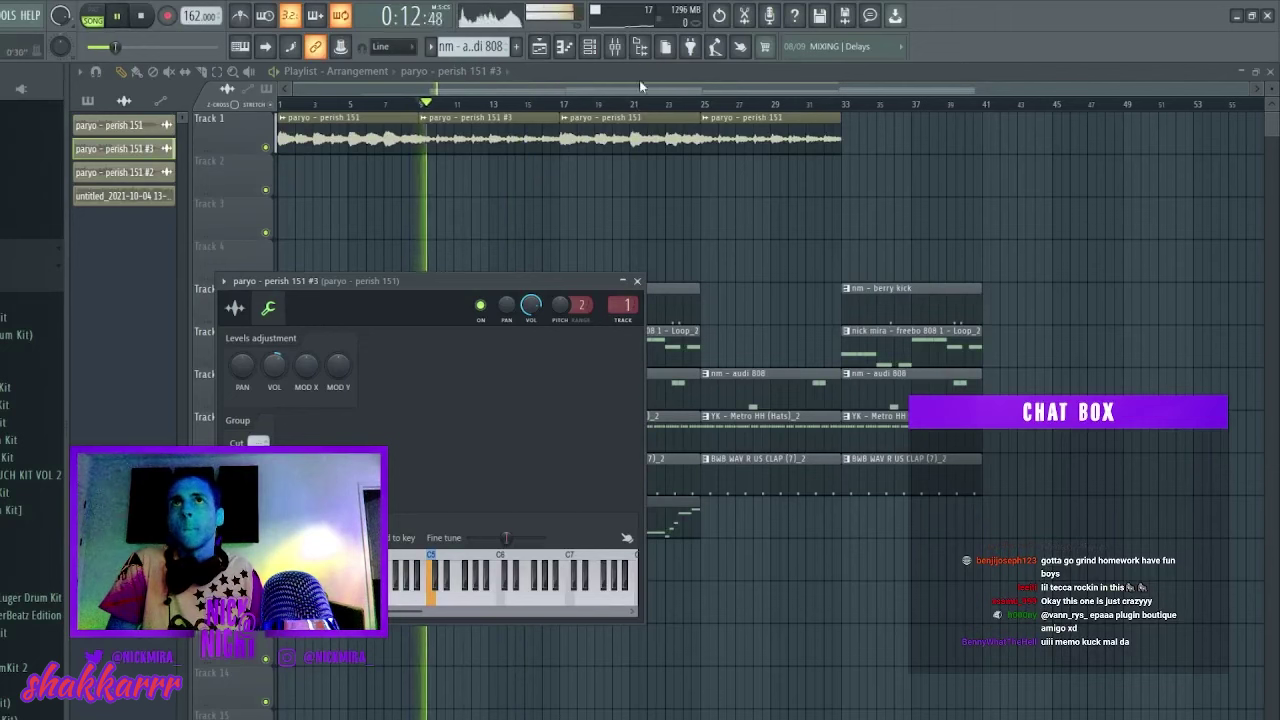
pyautogui.click(615, 48)
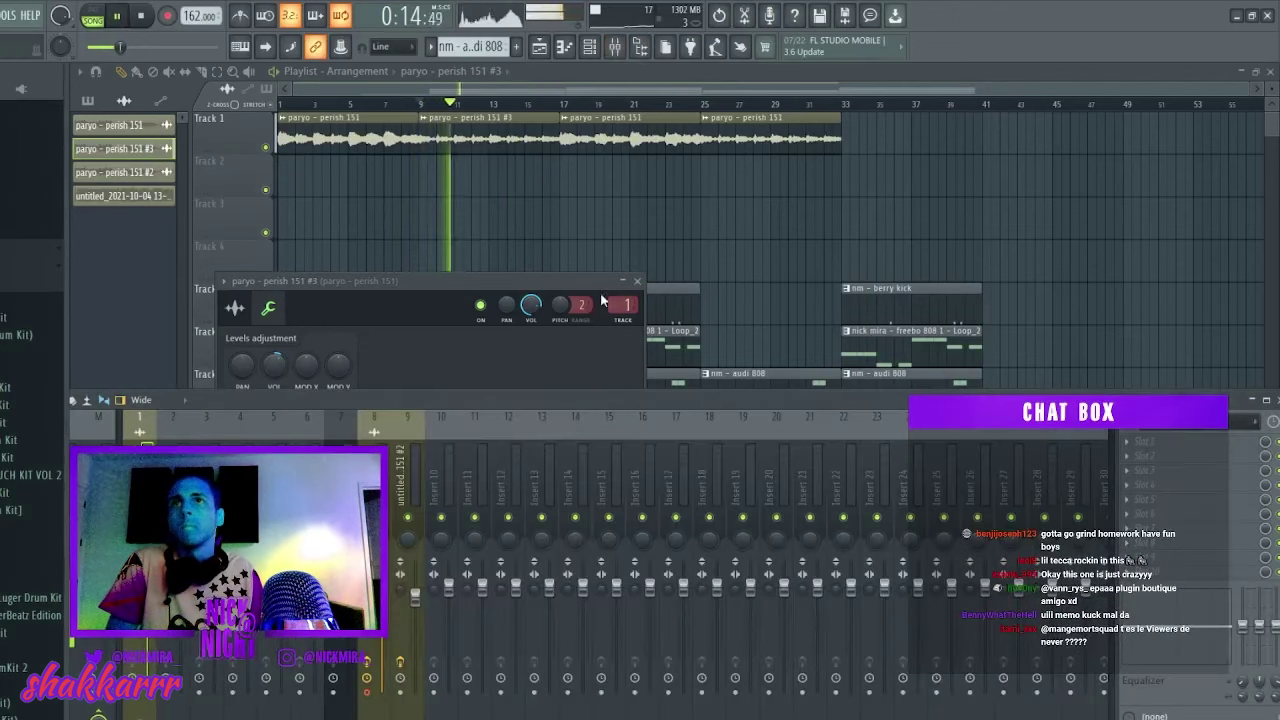
pyautogui.rightClick(499, 197)
pyautogui.doubleClick(442, 132)
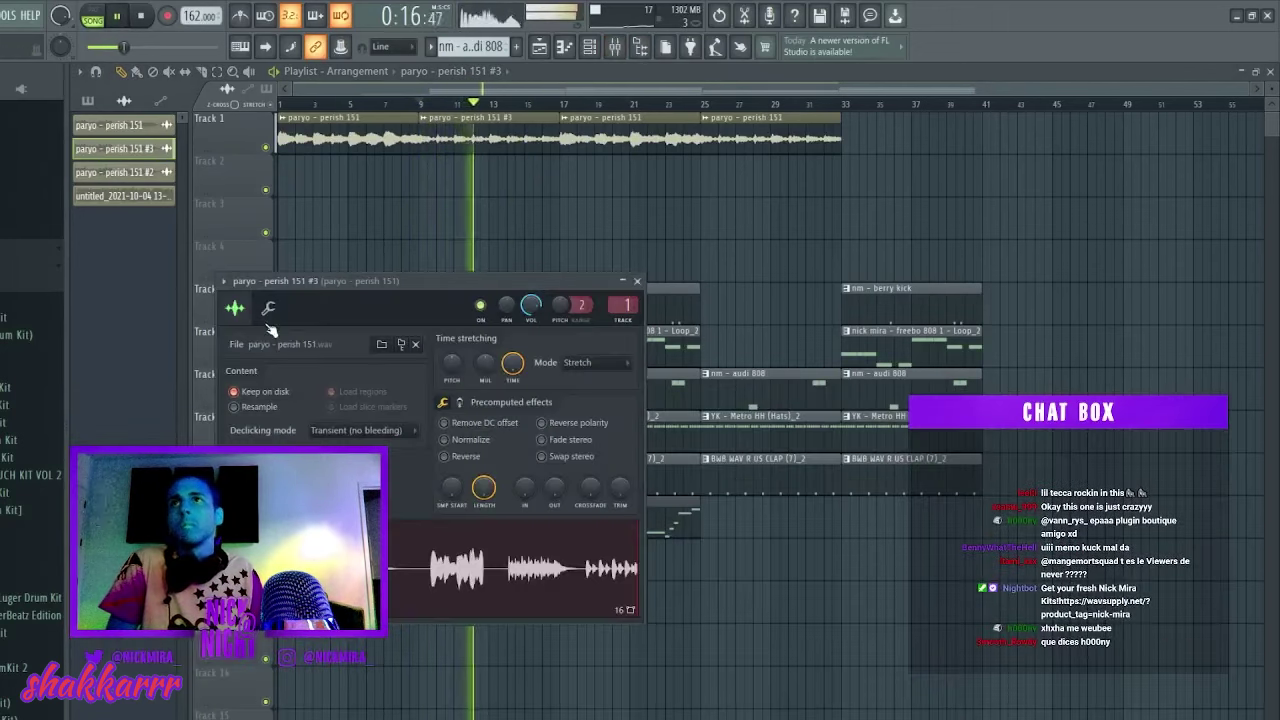
pyautogui.click(270, 314)
pyautogui.click(615, 48)
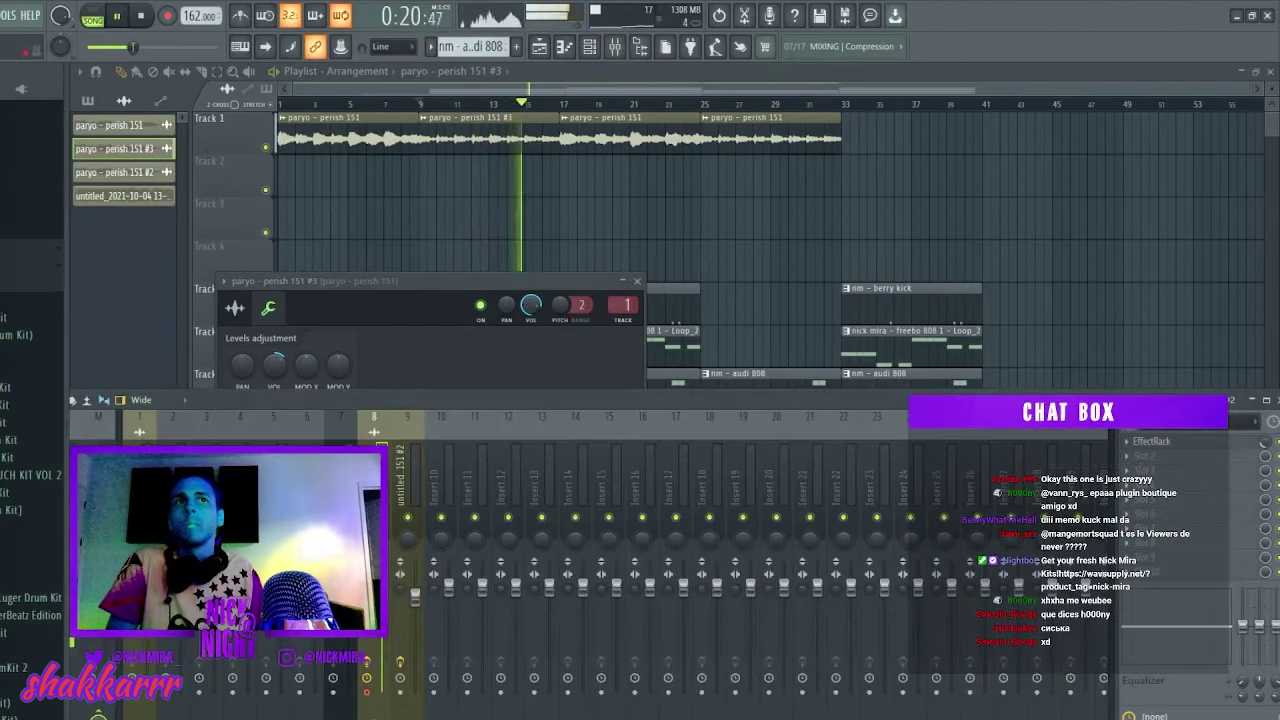
pyautogui.rightClick(1167, 310)
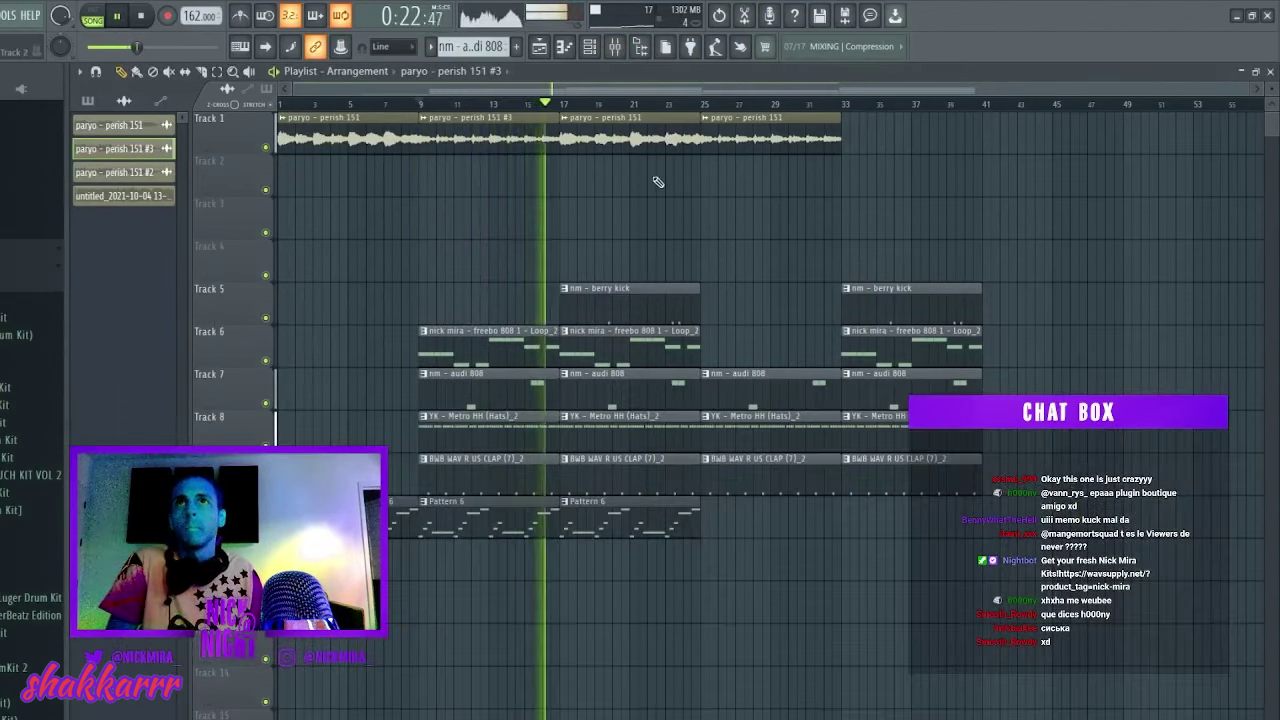
# Move the paryo - perish 151 clip at bar 17 down to track 2 and delete the Pattern 6 clip at bar 17.
pyautogui.moveTo(661, 138); pyautogui.dragTo(660, 190)
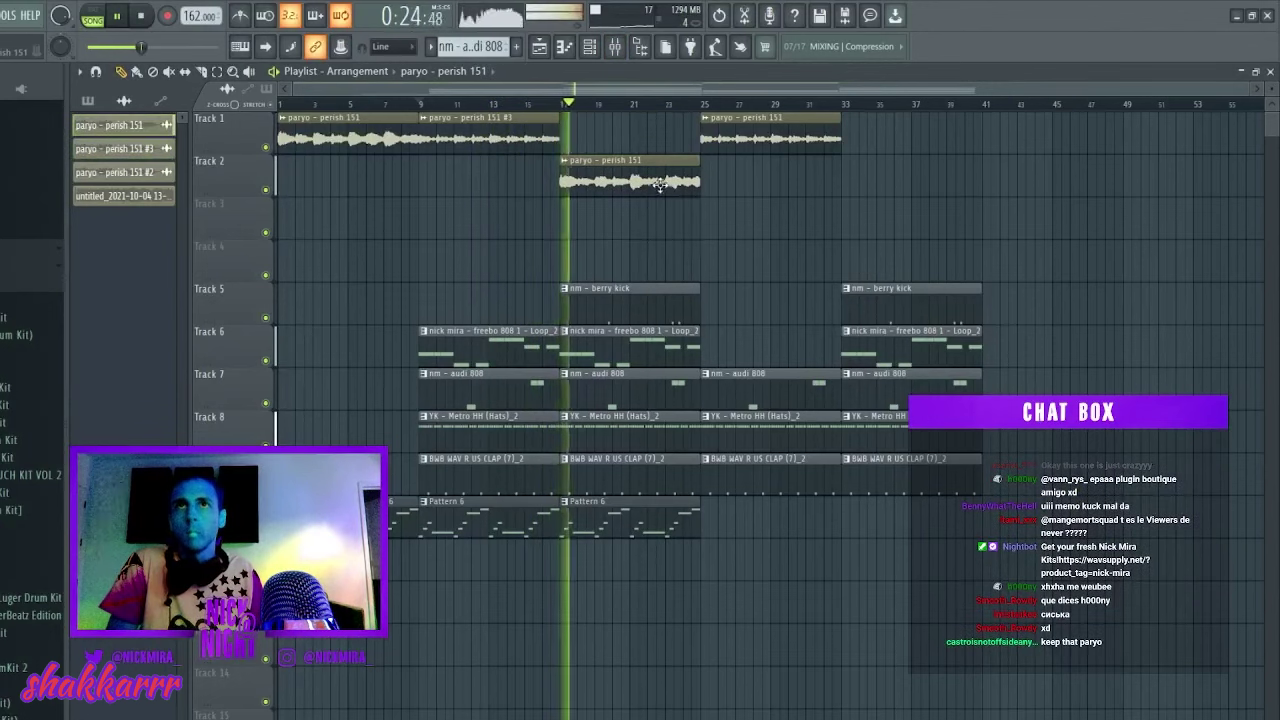
pyautogui.rightClick(630, 515)
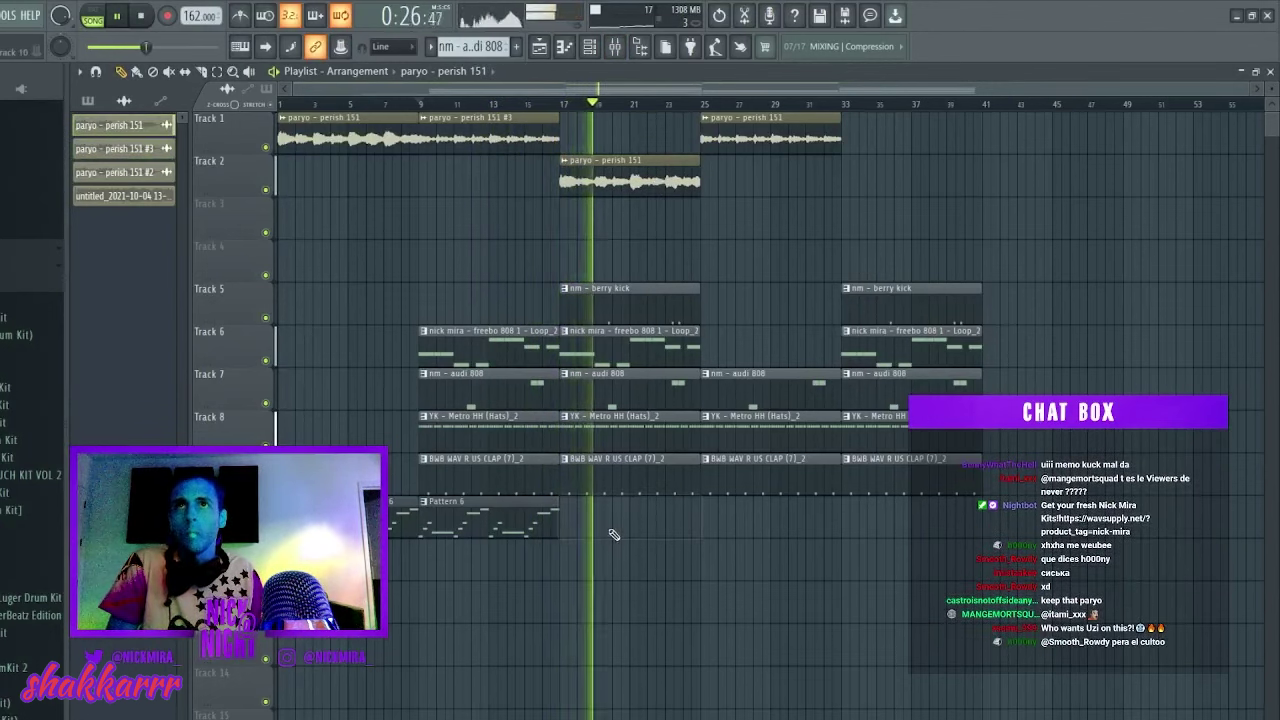
# Add C5 kick notes at bars 1 and 5 of the nm - berry kick pattern, match their velocities to the other hits, and return to the playlist.
pyautogui.doubleClick(646, 306)
pyautogui.scroll(-3, 630, 108)
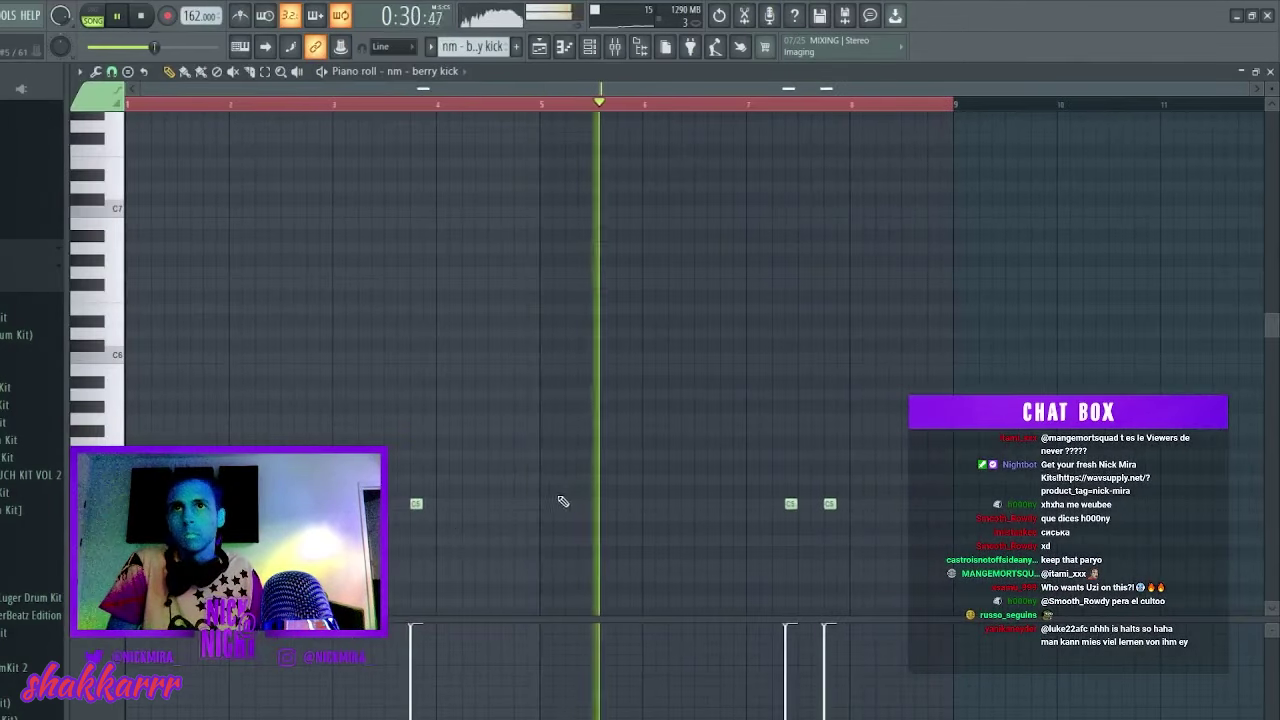
pyautogui.click(551, 504)
pyautogui.click(138, 504)
pyautogui.hotkey('shift', 'd')
pyautogui.hotkey('ctrl', 'a')
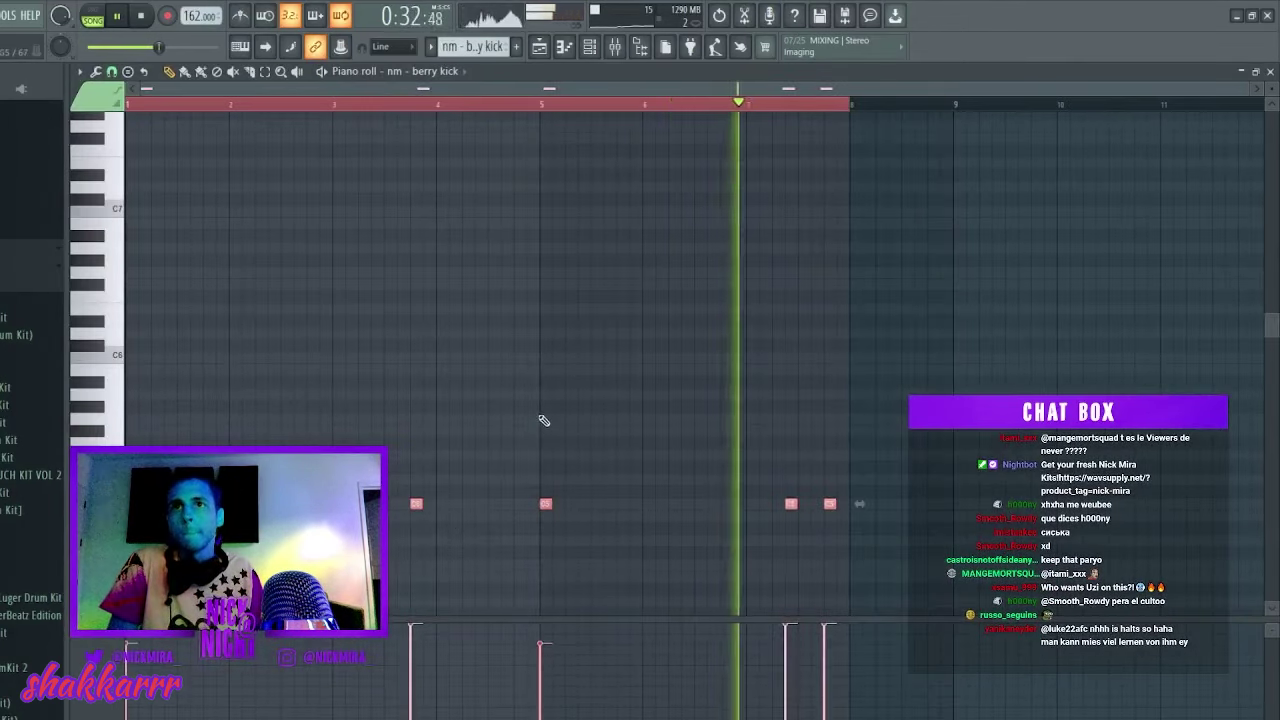
pyautogui.hotkey('ctrl', 'd')
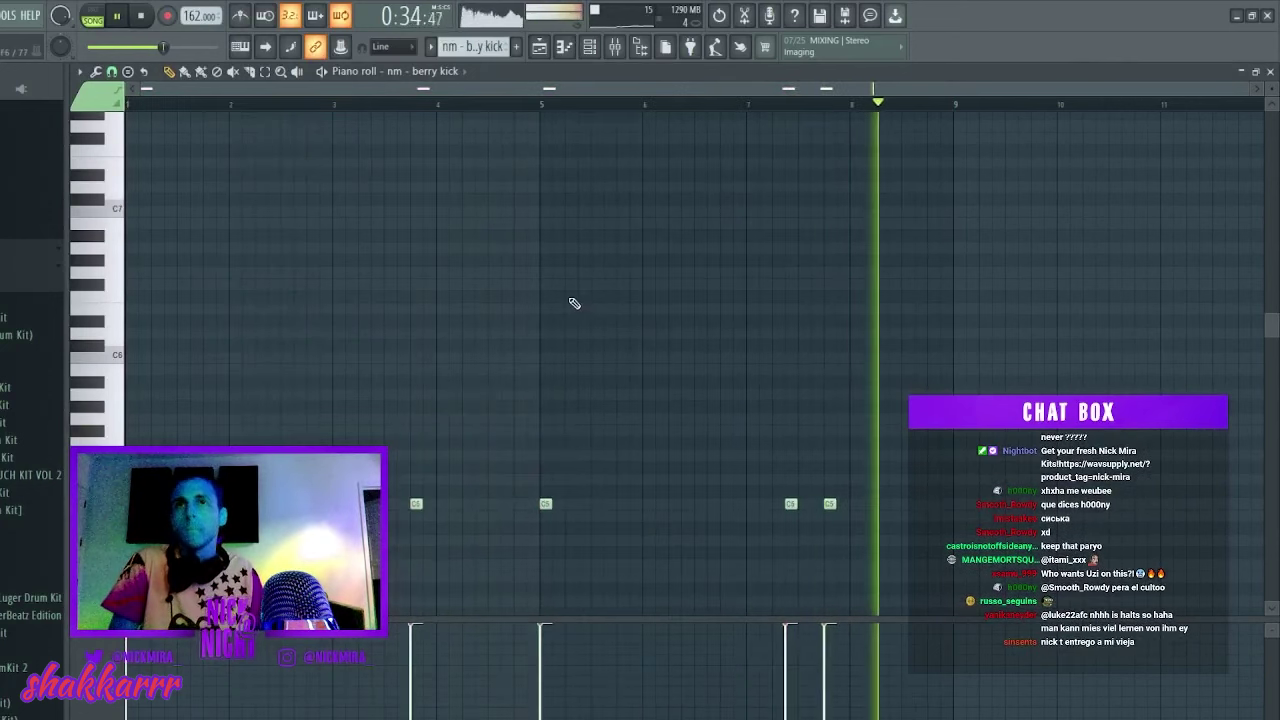
pyautogui.press('F6')
pyautogui.press('F5')
pyautogui.press('F6')
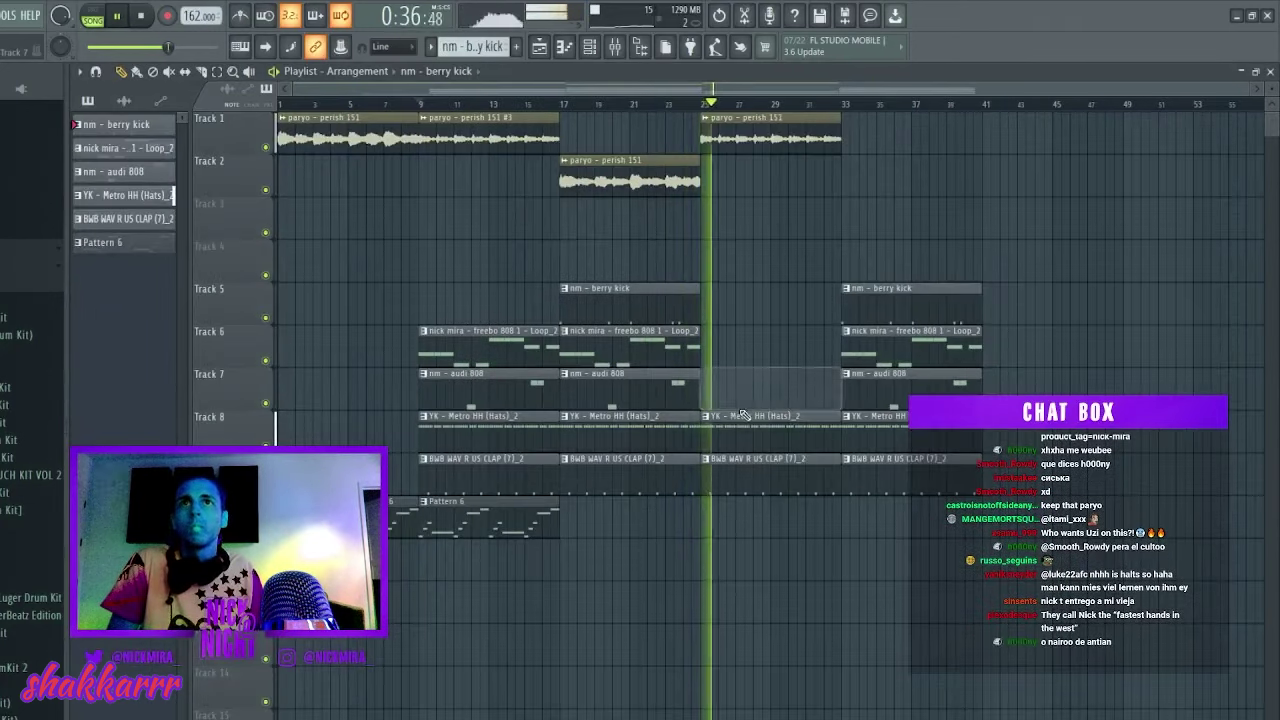
# Duplicate the clips in bars 9 to 25 on tracks 5 to 10 so the copies start at bar 25.
pyautogui.moveTo(745, 286); pyautogui.dragTo(483, 611)
pyautogui.hotkey('ctrl', 'b')
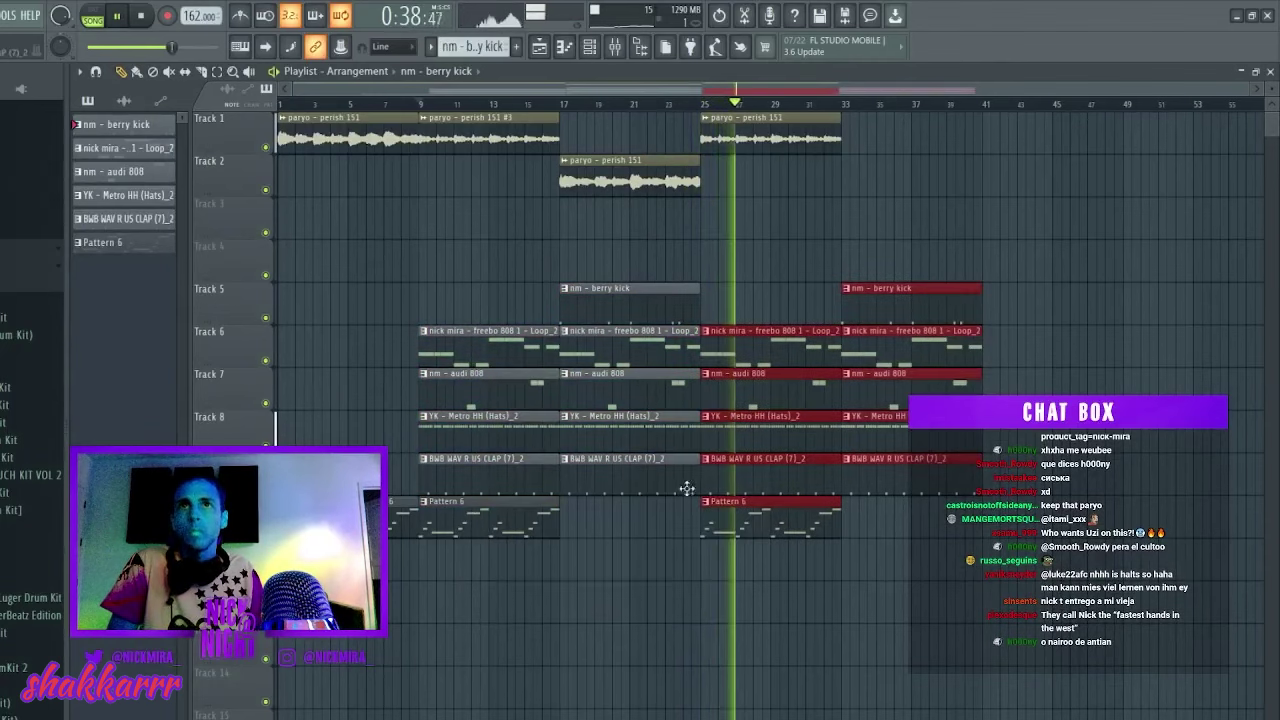
pyautogui.hotkey('ctrl', 'd')
# Delete the drum and 808 clips from bar 33 onward on tracks 5 to 9.
pyautogui.rightClick(922, 286)
pyautogui.scroll(-3, 884, 382)
pyautogui.scroll(5, 900, 380)
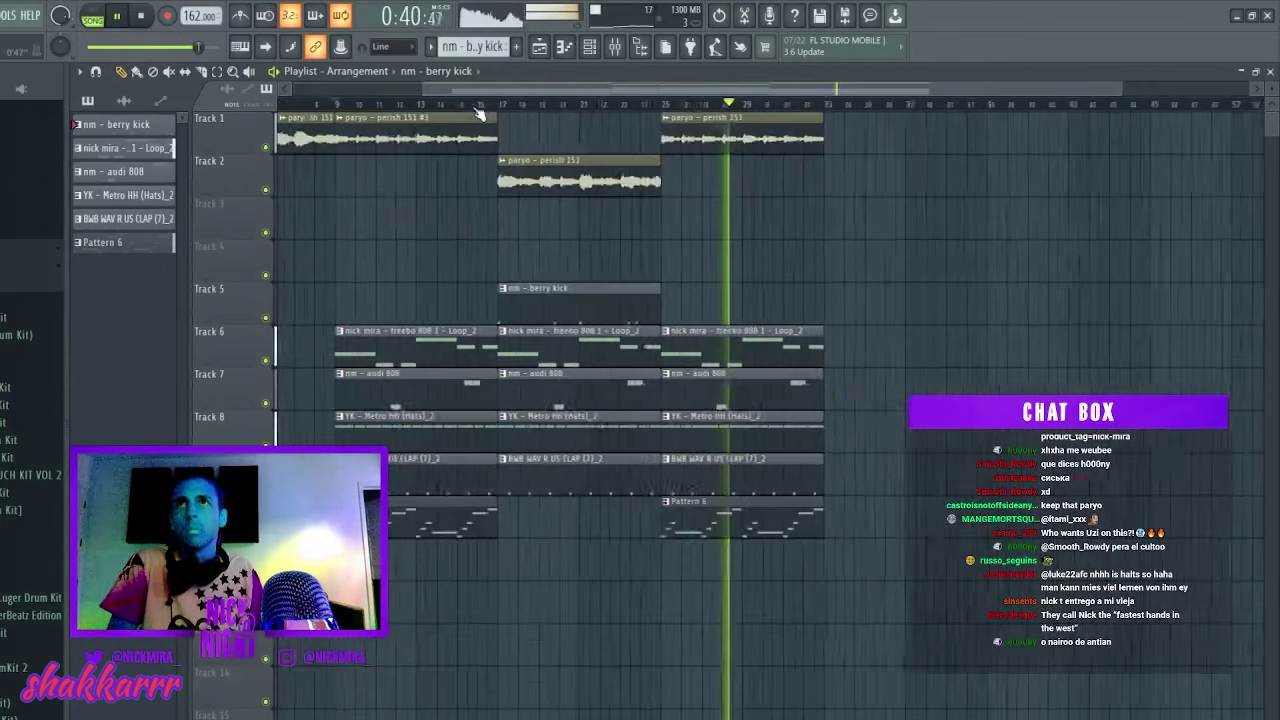
pyautogui.hotkey('ctrl', 'z')
pyautogui.hotkey('ctrl', 'd')
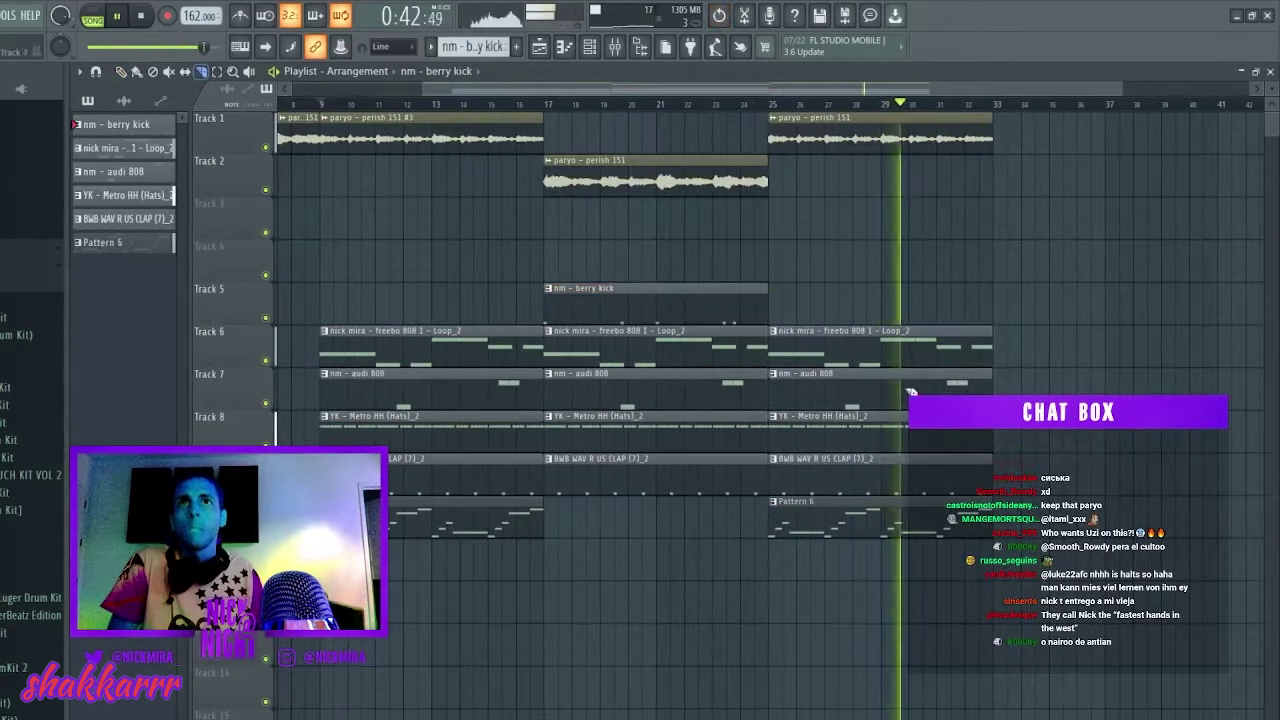
# Slice the clips on tracks 6 to 10 at bar 27 and remove their parts between bars 25 and 27.
pyautogui.press('c')
pyautogui.moveTo(811, 258); pyautogui.dragTo(811, 588)
pyautogui.moveTo(823, 280); pyautogui.dragTo(823, 591)
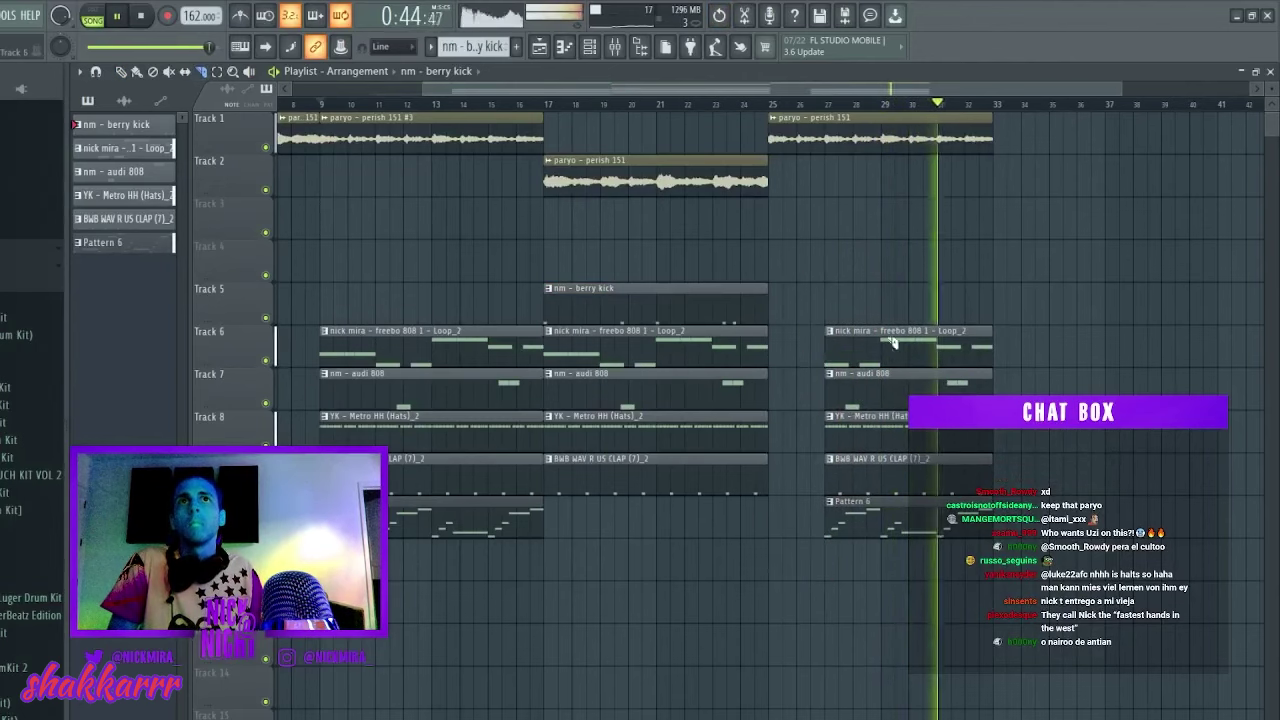
pyautogui.press('p')
pyautogui.scroll(-4, 765, 105)
pyautogui.scroll(4, 757, 106)
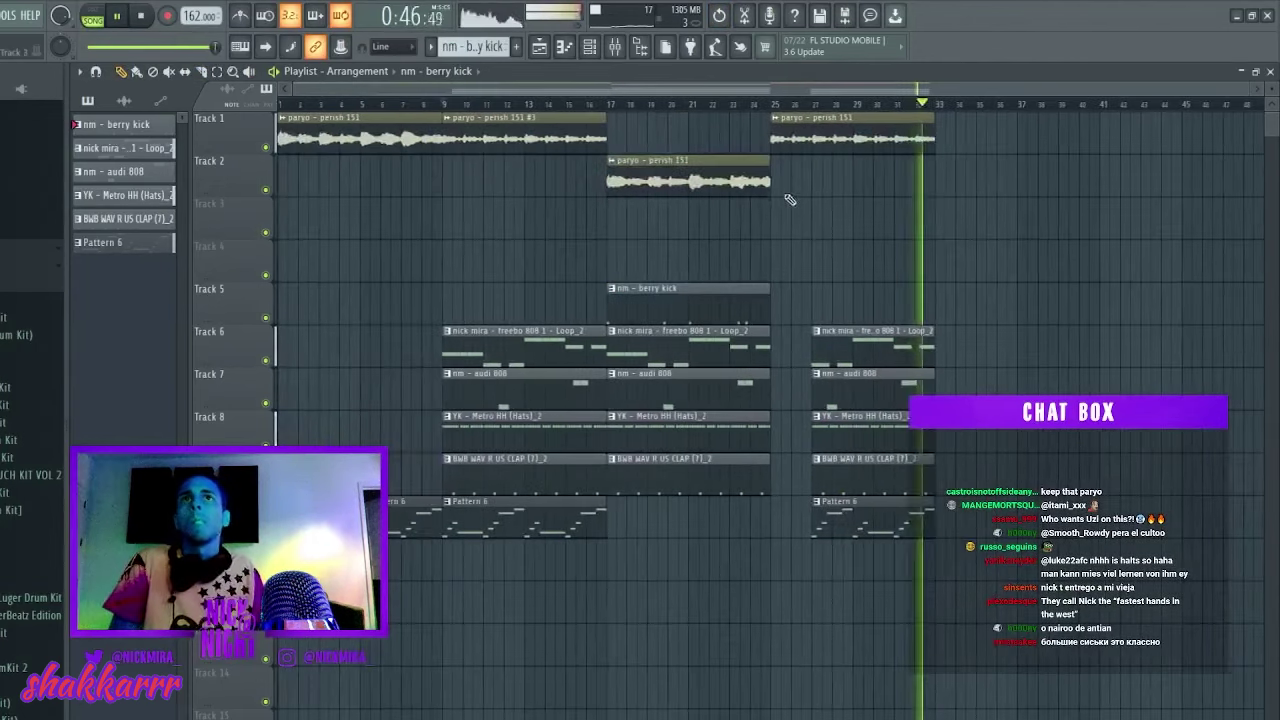
# Duplicate the paryo - perish 151 clip on track 2 to bar 33 and delete the copy at bar 25.
pyautogui.moveTo(788, 197); pyautogui.dragTo(752, 180)
pyautogui.hotkey('ctrl', 'b')
pyautogui.hotkey('ctrl', 'b')
pyautogui.rightClick(835, 190)
# Copy the drum and 808 clips at bar 17 on tracks 5 to 9 to bar 33 and delete the track 2 loop copy there.
pyautogui.moveTo(762, 262); pyautogui.dragTo(663, 540)
pyautogui.moveTo(691, 363); pyautogui.dragTo(1021, 360)
pyautogui.hotkey('ctrl', 'd')
pyautogui.rightClick(985, 178)
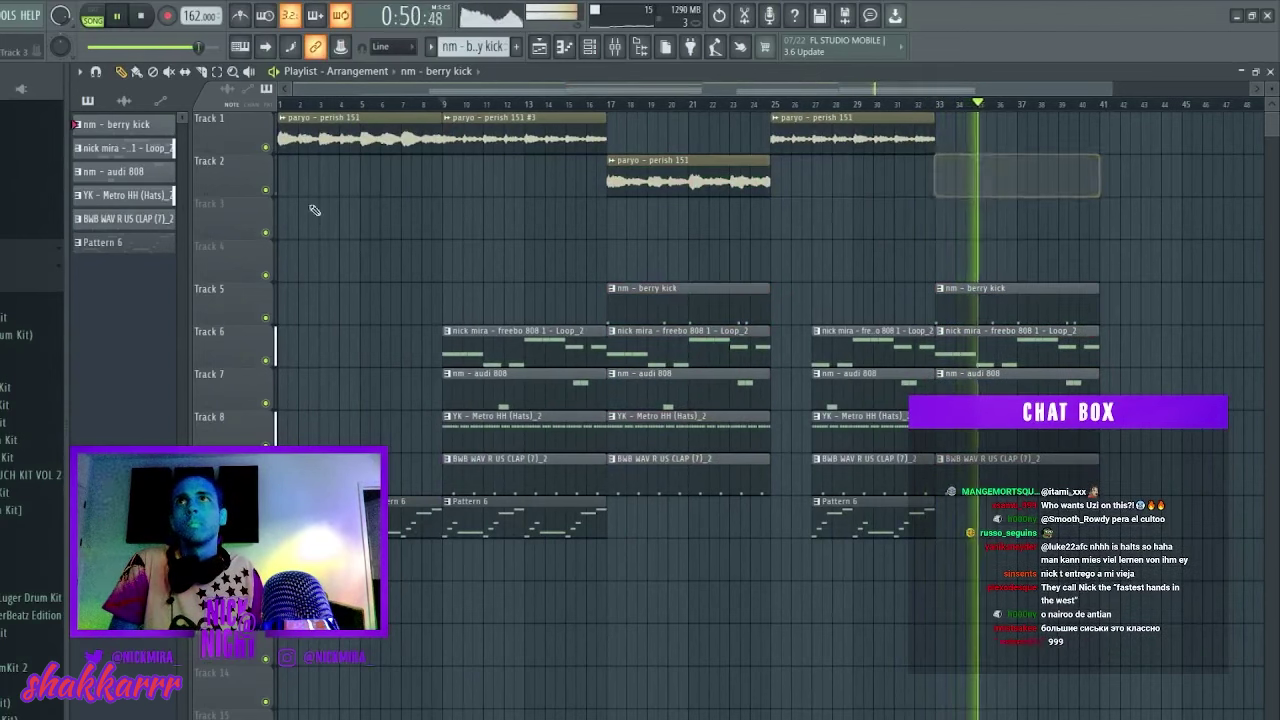
pyautogui.click(124, 100)
pyautogui.click(157, 176)
pyautogui.click(866, 220)
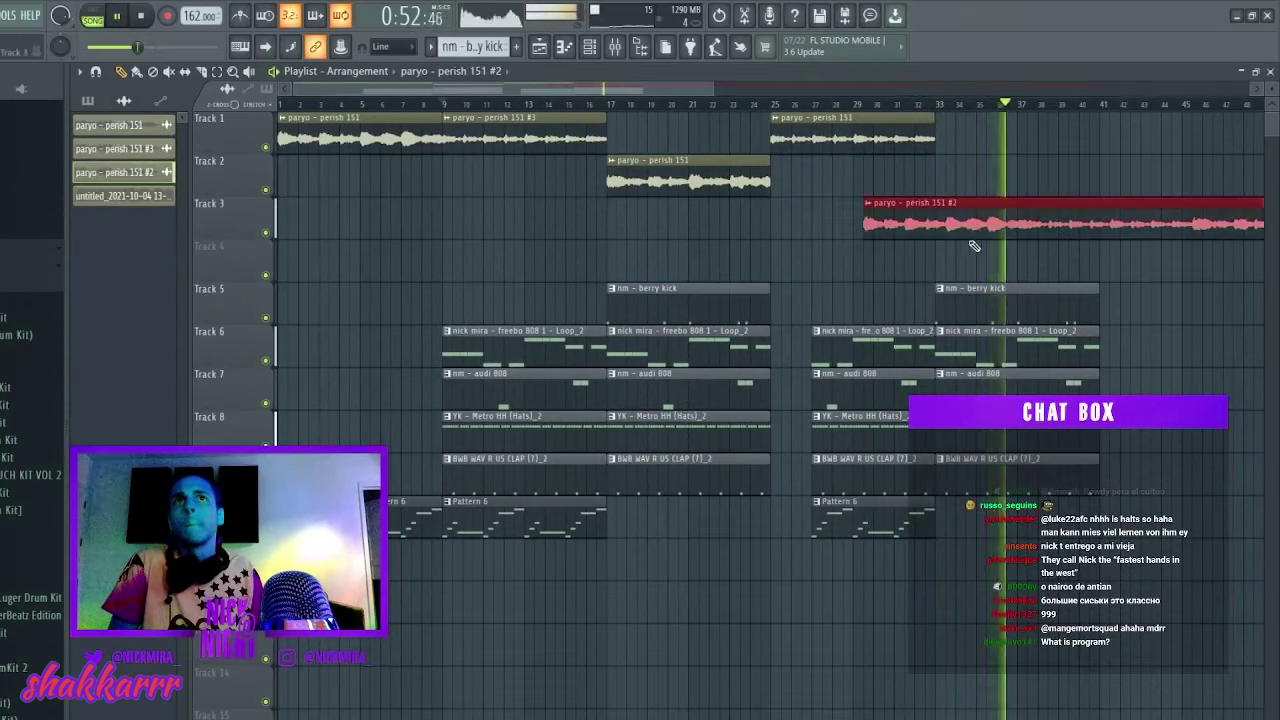
pyautogui.moveTo(968, 238); pyautogui.dragTo(370, 227)
pyautogui.rightClick(368, 225)
pyautogui.click(160, 150)
pyautogui.click(818, 226)
pyautogui.rightClick(838, 224)
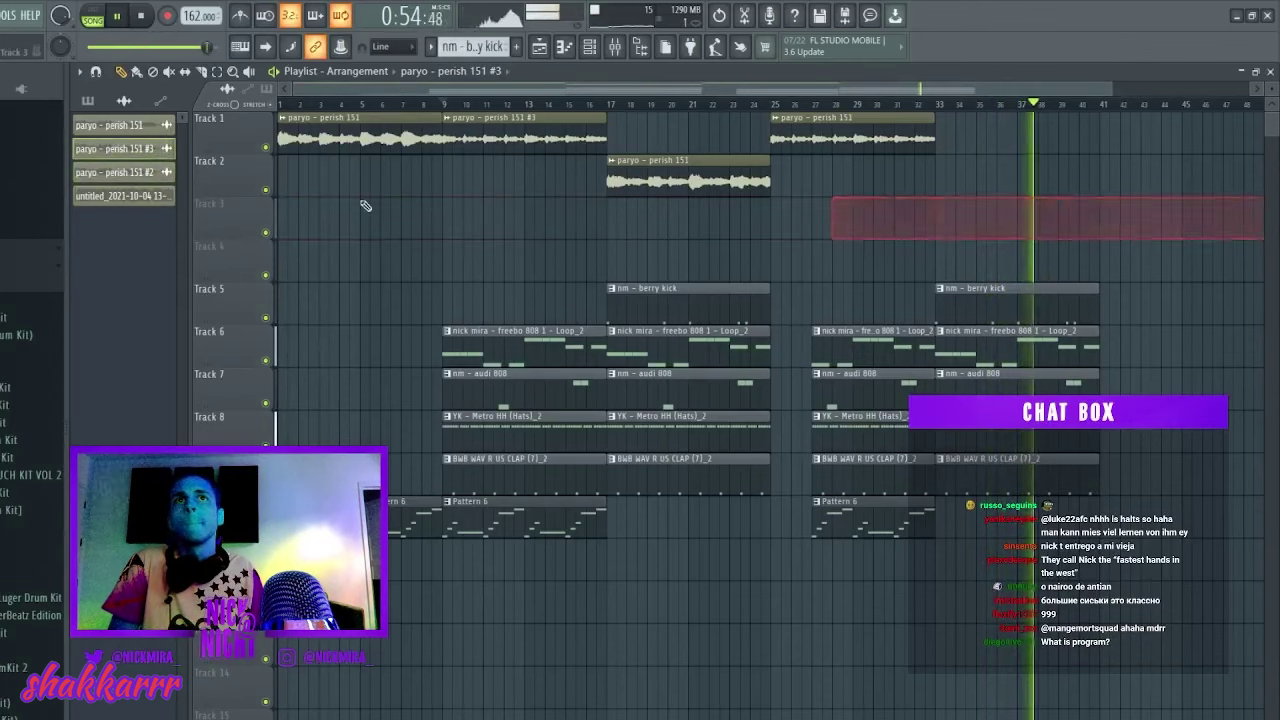
# Place the rendered untitled_2021-10-04 clip at bar 33 on track 3 and start playback from bar 33.
pyautogui.click(118, 198)
pyautogui.click(768, 223)
pyautogui.rightClick(811, 225)
pyautogui.moveTo(811, 225); pyautogui.dragTo(986, 225)
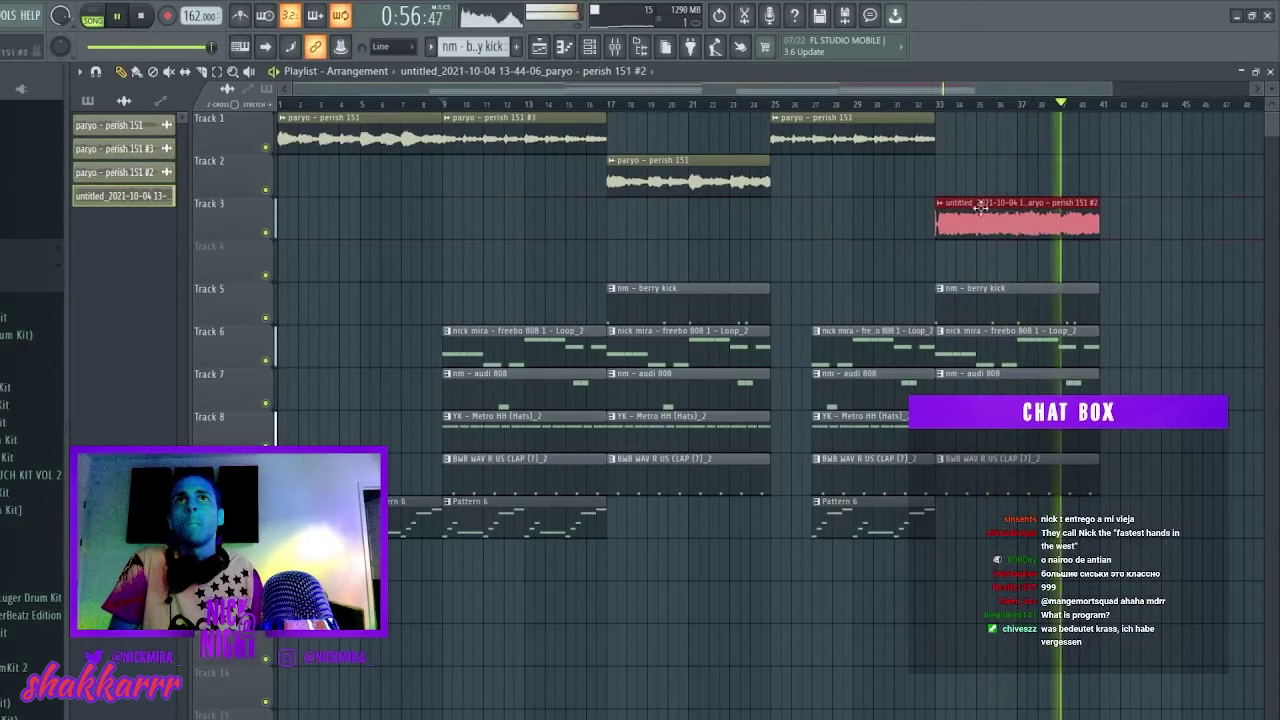
pyautogui.click(942, 106)
# Copy the rendered clip to bar 25 on track 3, replacing the paryo - perish 151 clip at bar 25 on track 1, and play that section.
pyautogui.scroll(-1, 938, 122)
pyautogui.moveTo(890, 220); pyautogui.dragTo(749, 220)
pyautogui.rightClick(734, 127)
pyautogui.click(709, 106)
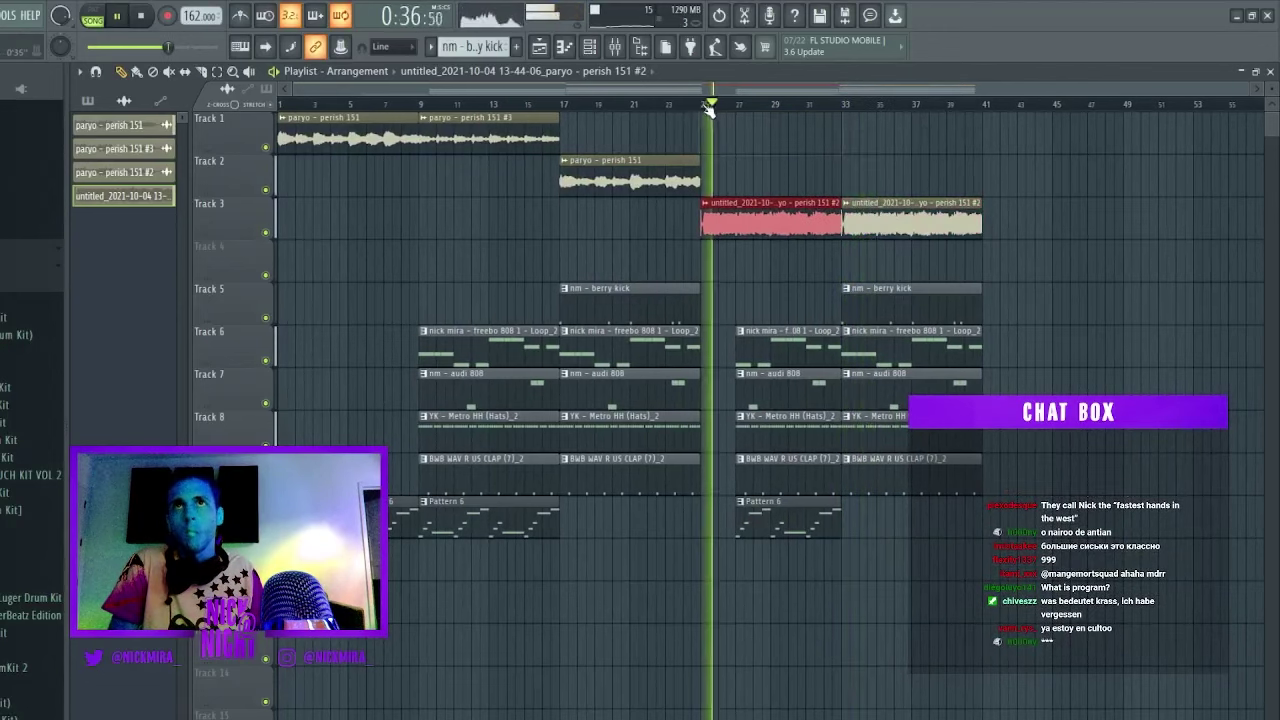
pyautogui.click(690, 106)
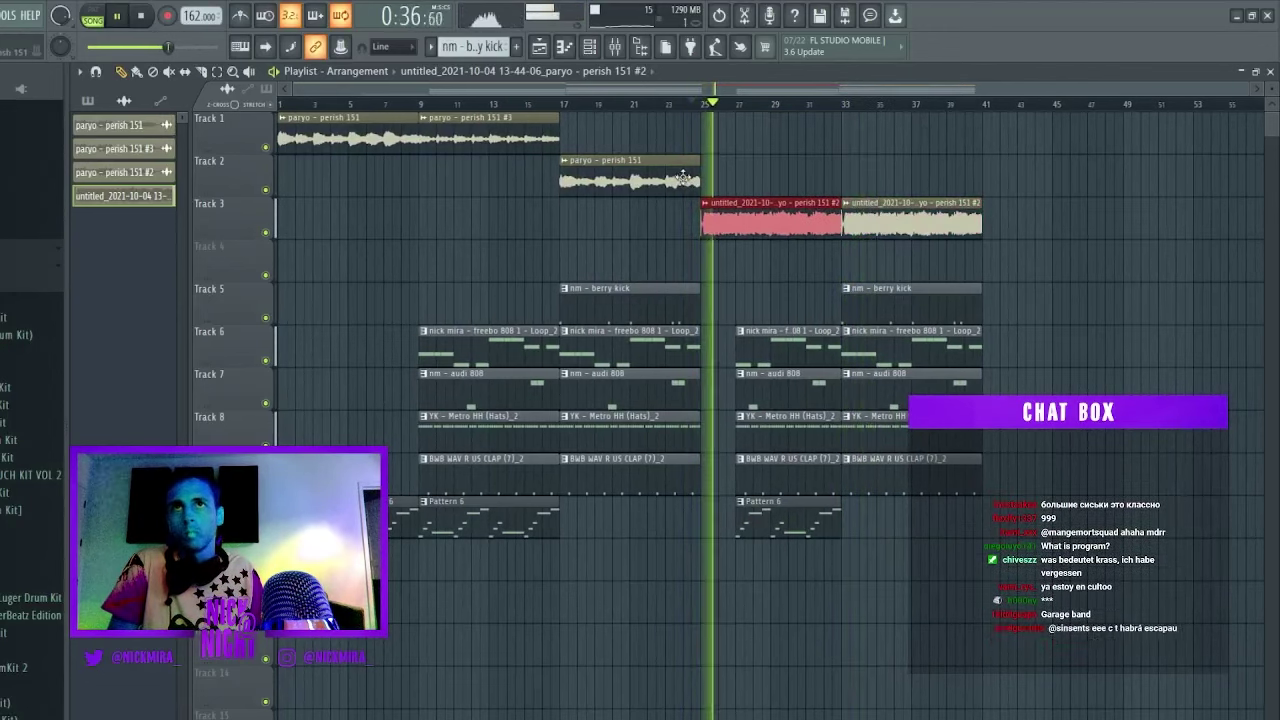
# Try a copy of the opening paryo - perish 151 clip at bar 25 on track 1.
pyautogui.moveTo(358, 141); pyautogui.dragTo(783, 164)
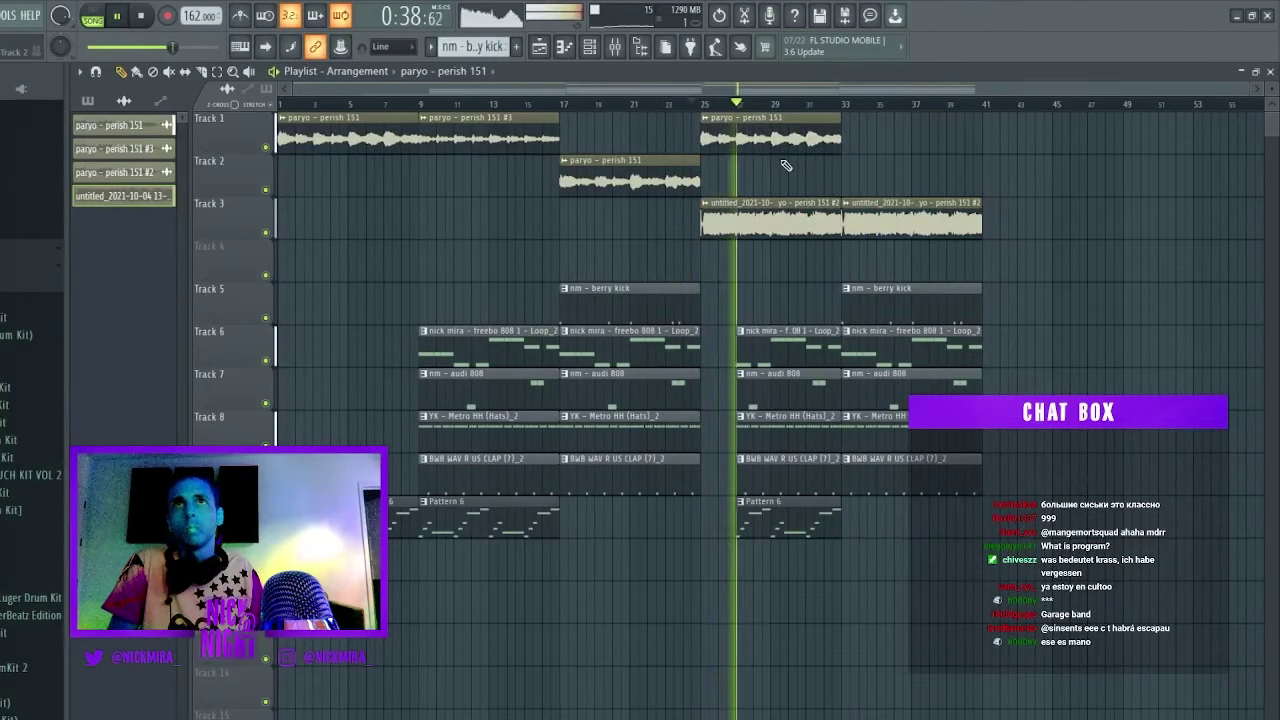
pyautogui.rightClick(780, 150)
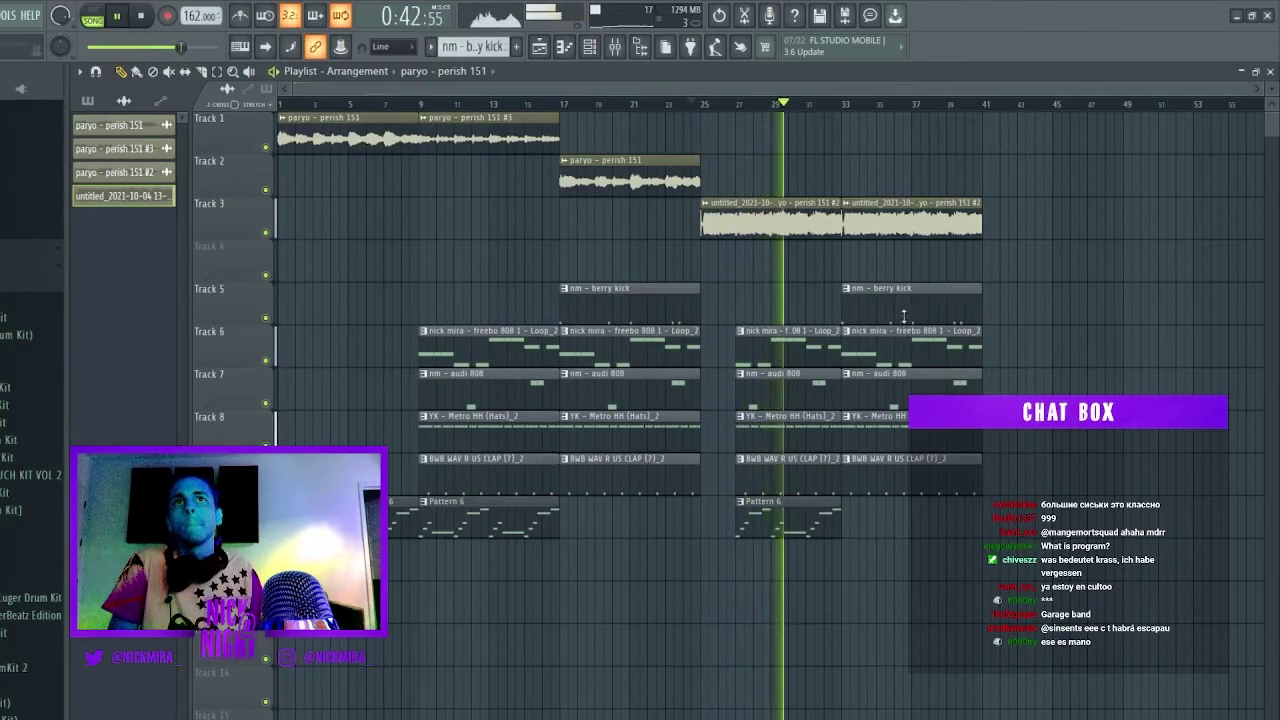
# Make the rendered clip at bar 33 on track 3 unique.
pyautogui.doubleClick(847, 214)
pyautogui.click(338, 319)
pyautogui.press('Escape')
# Slice the rendered untitled_2021-10-04 clip at bar 33 on track 3 into four two-bar pieces.
pyautogui.press('c')
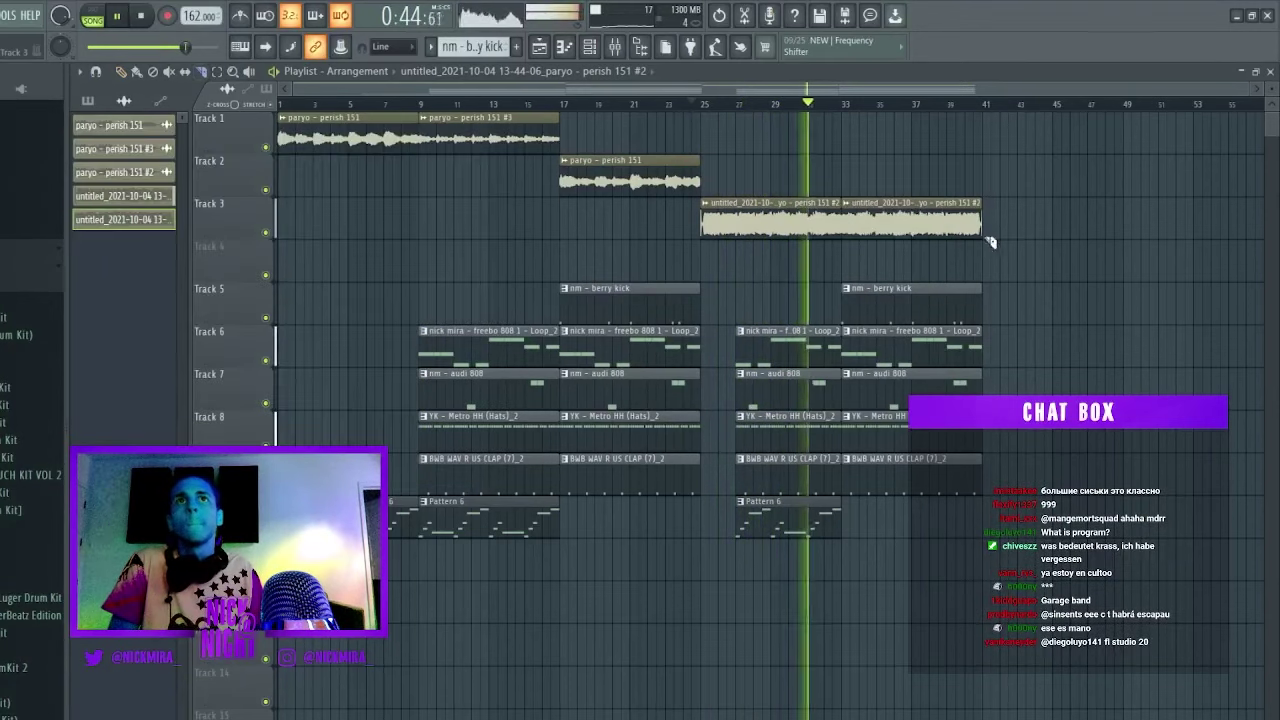
pyautogui.click(949, 229)
pyautogui.click(913, 225)
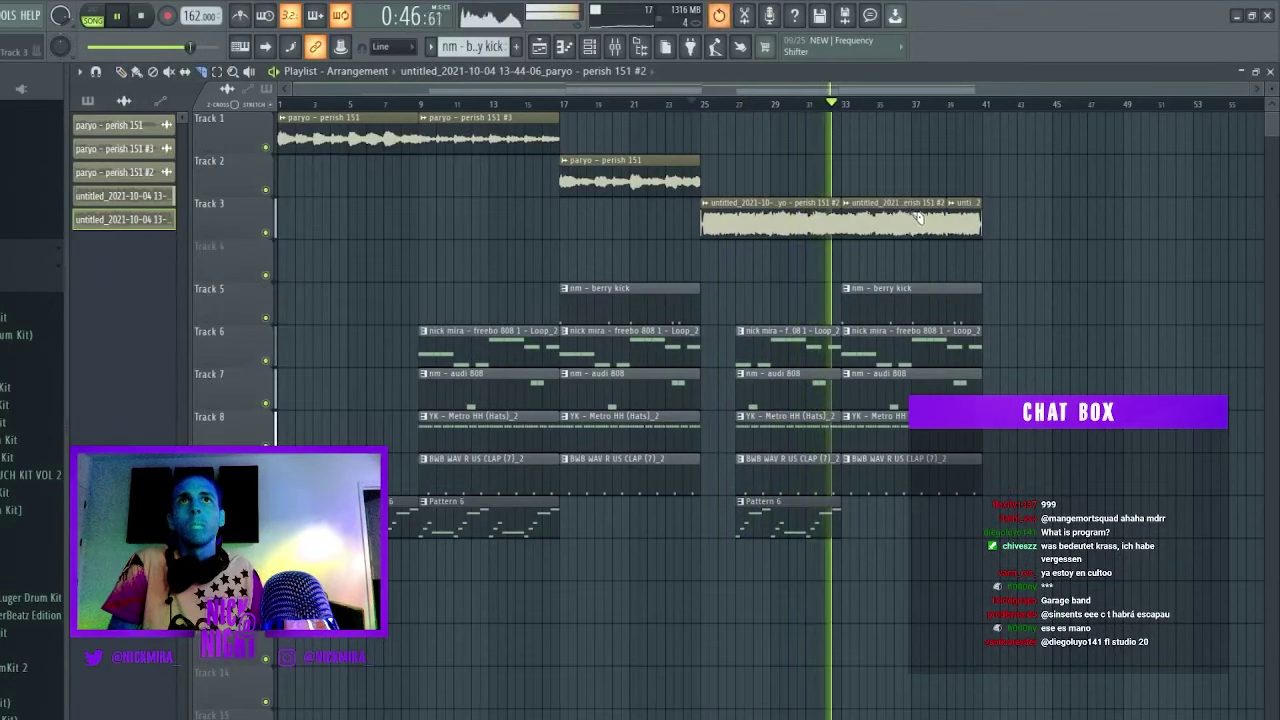
pyautogui.click(876, 216)
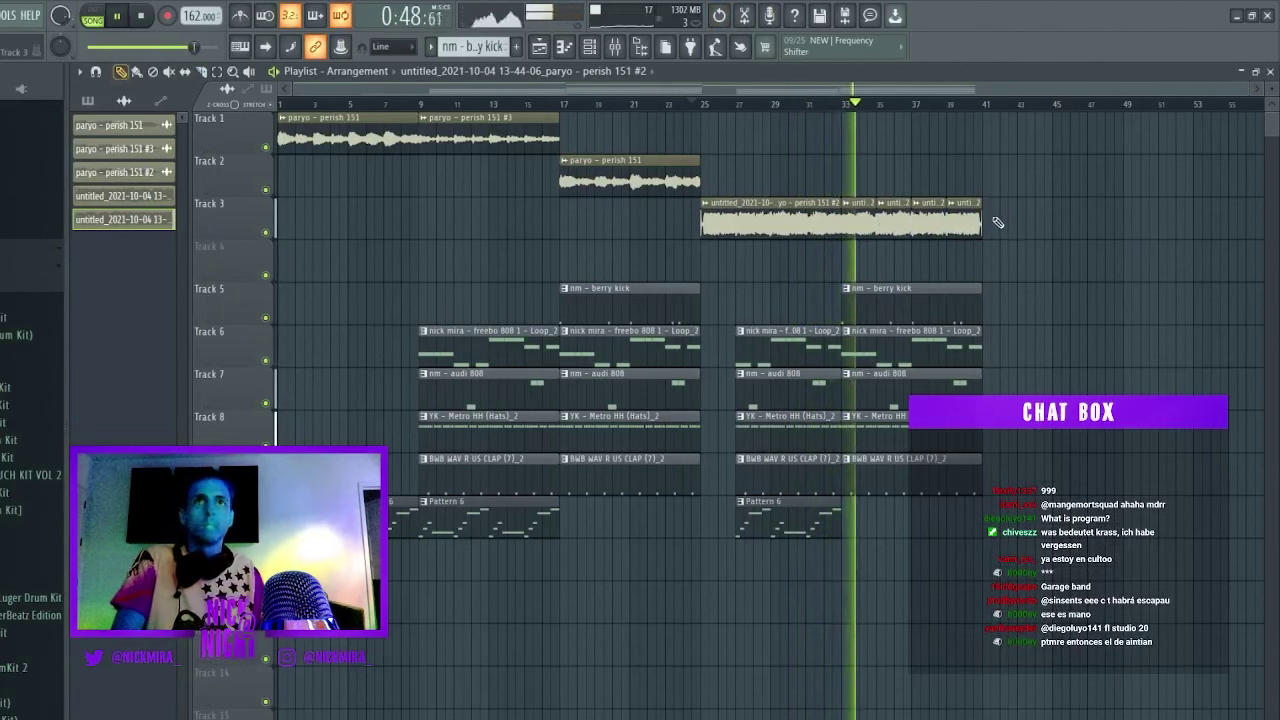
# Move the four slices onto track 4 in reverse order between bars 33 and 41.
pyautogui.moveTo(965, 224); pyautogui.dragTo(902, 279)
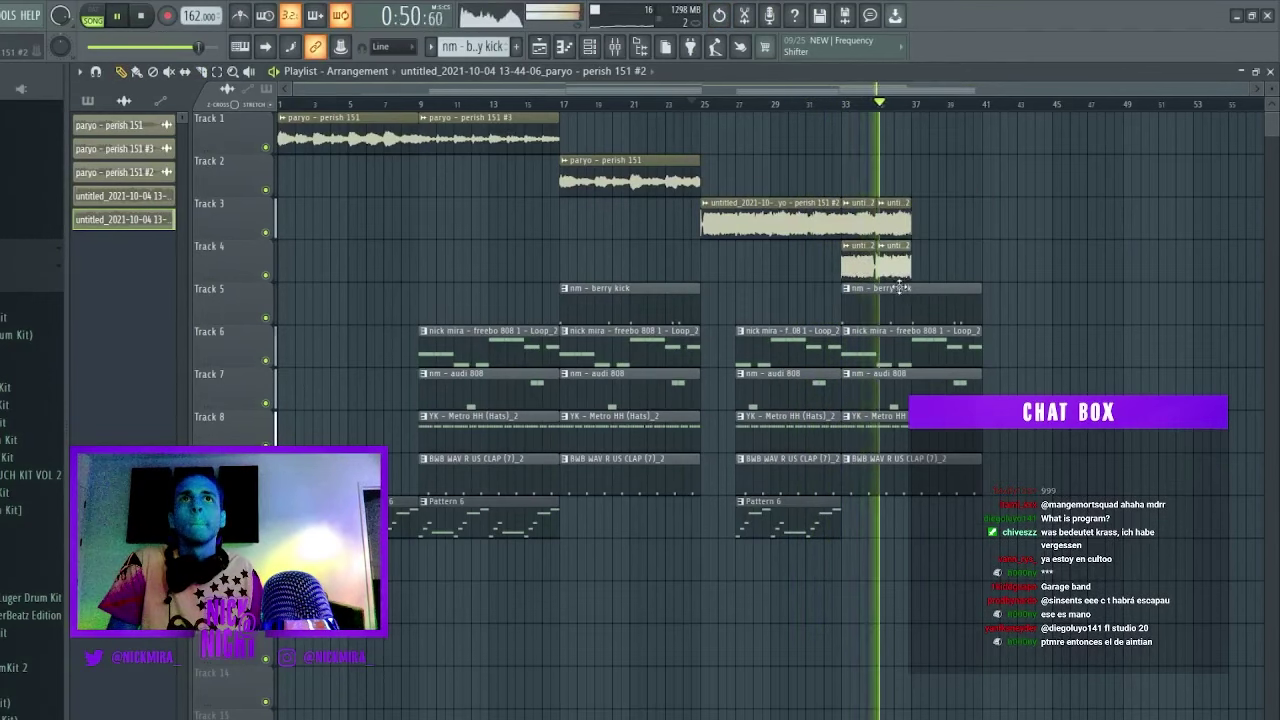
pyautogui.moveTo(889, 228); pyautogui.dragTo(931, 275)
pyautogui.moveTo(866, 224); pyautogui.dragTo(967, 270)
# Route the sliced audio clip on track 4 to its own mixer track, number 10.
pyautogui.doubleClick(966, 269)
pyautogui.keyDown('alt'); pyautogui.click(314, 227); pyautogui.keyUp('alt')
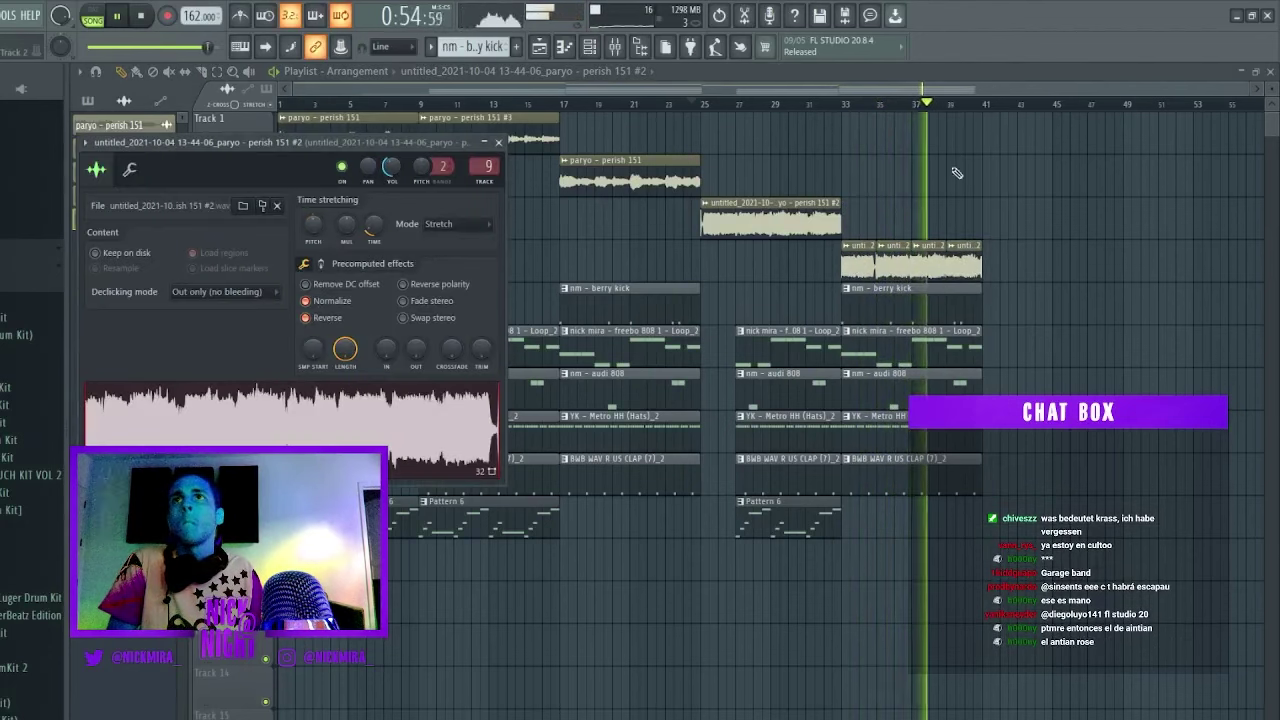
pyautogui.rightClick(957, 172)
pyautogui.doubleClick(930, 257)
pyautogui.press('F9')
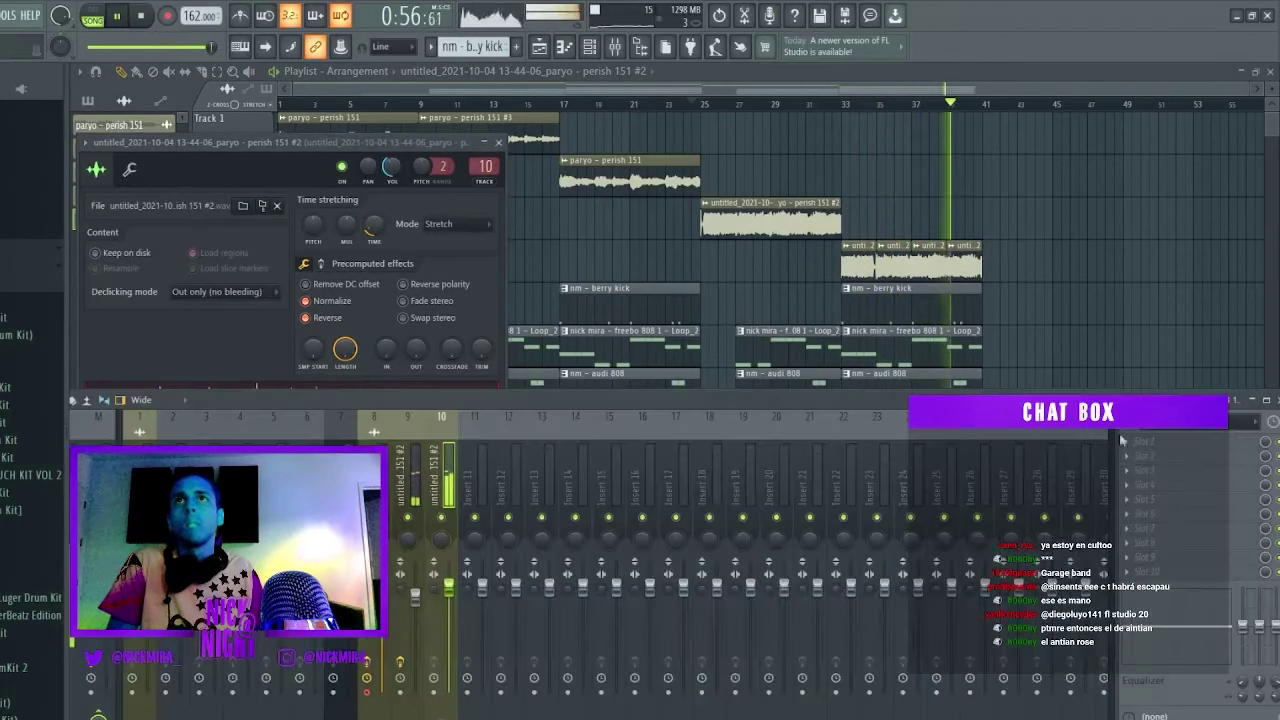
pyautogui.click(806, 190)
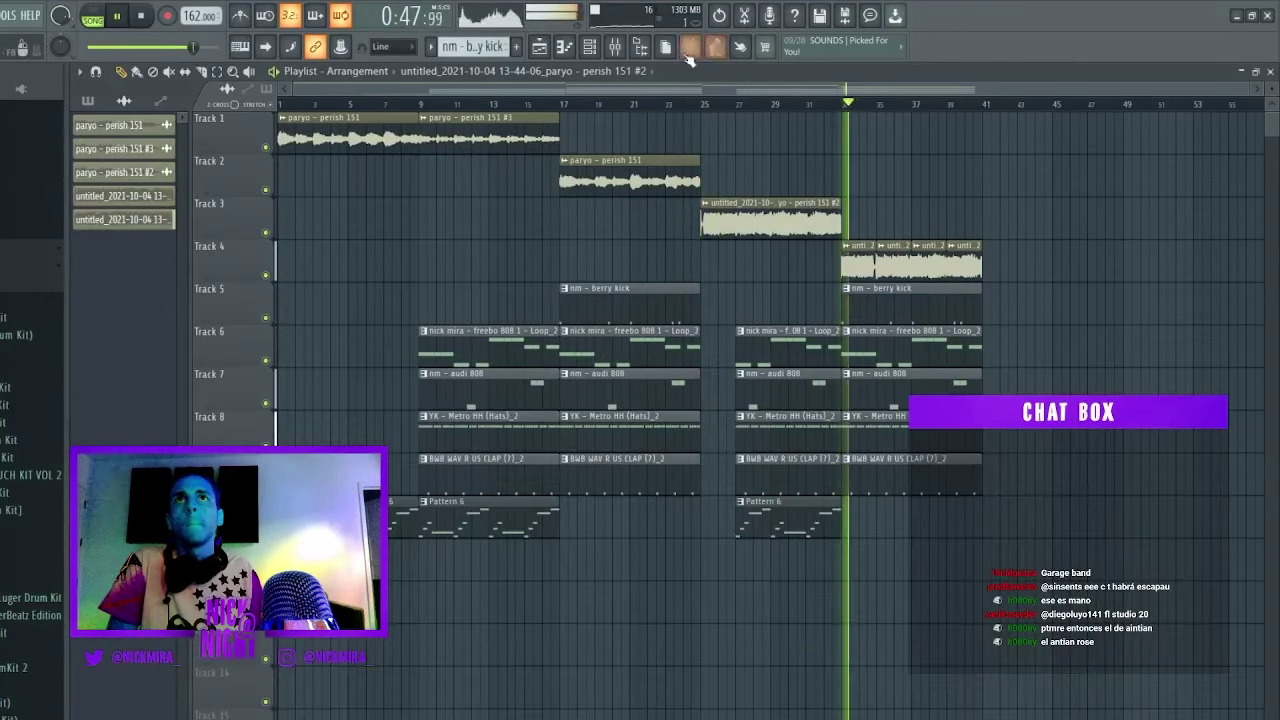
# Apply the 30Hz - 18kHz cut preset to Fruity parametric EQ 2 on mixer track 10 and pull its high cut down into the upper mids.
pyautogui.press('F9')
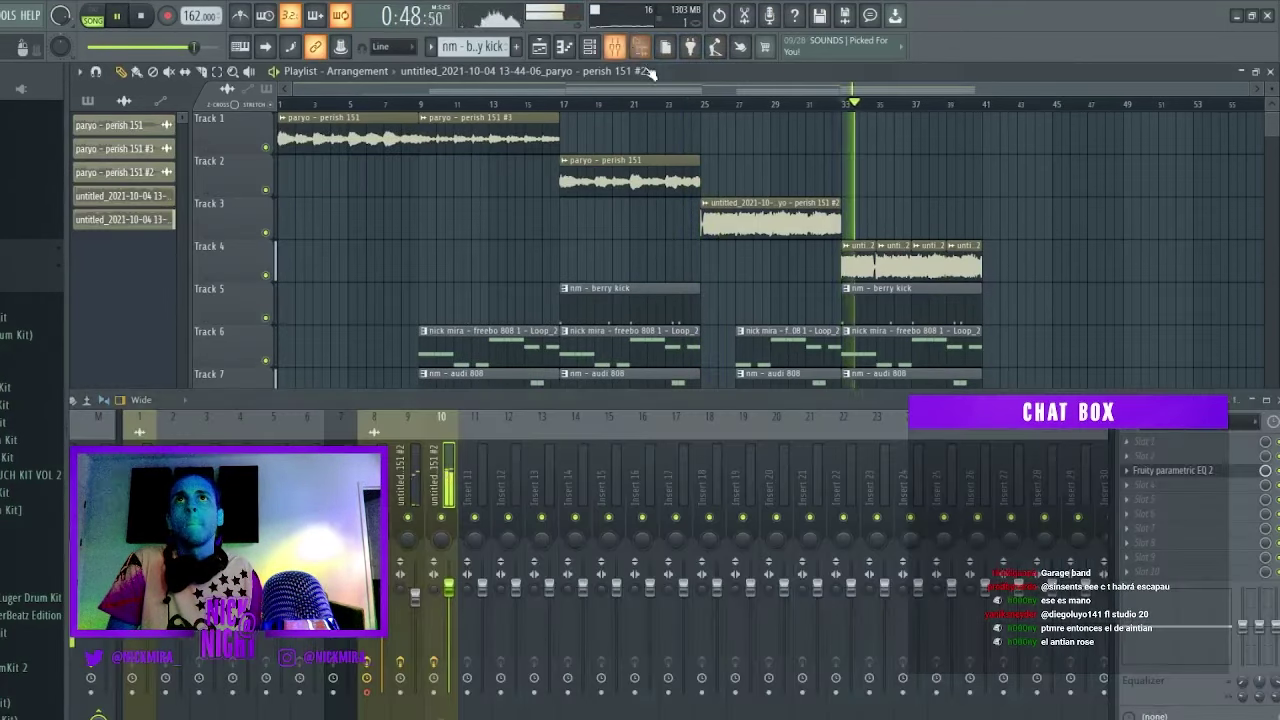
pyautogui.click(1185, 470)
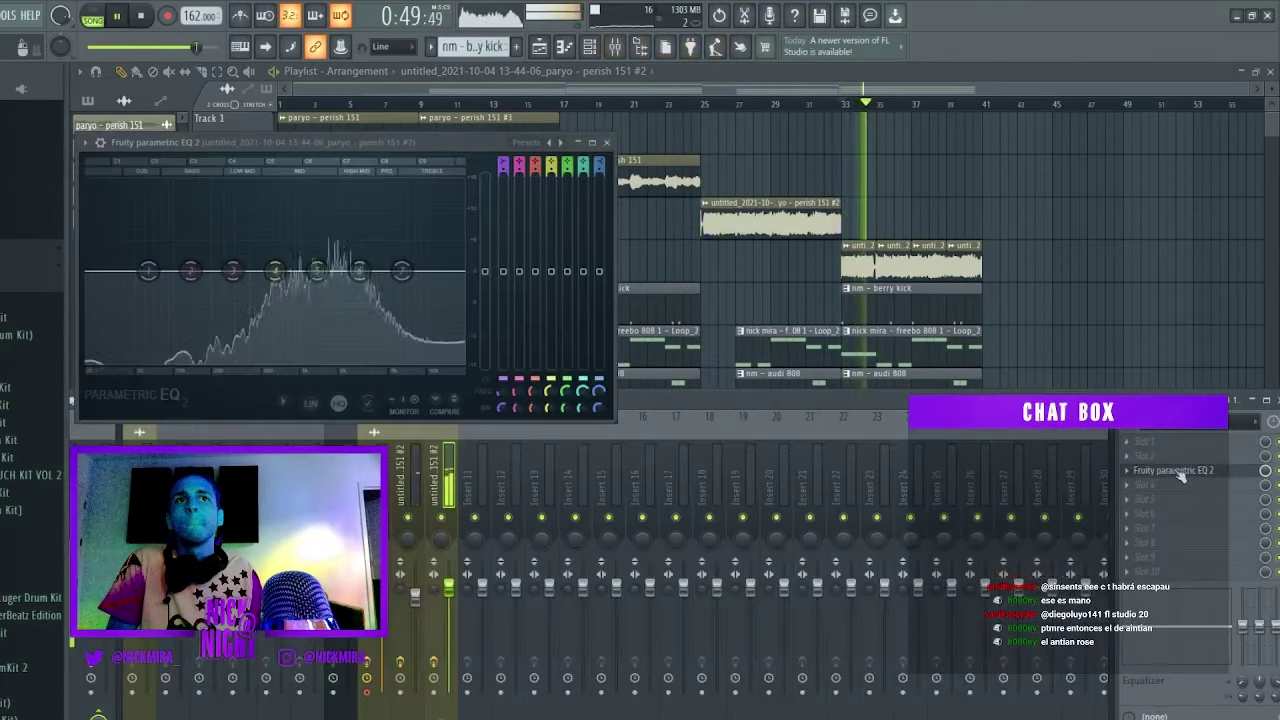
pyautogui.click(584, 142)
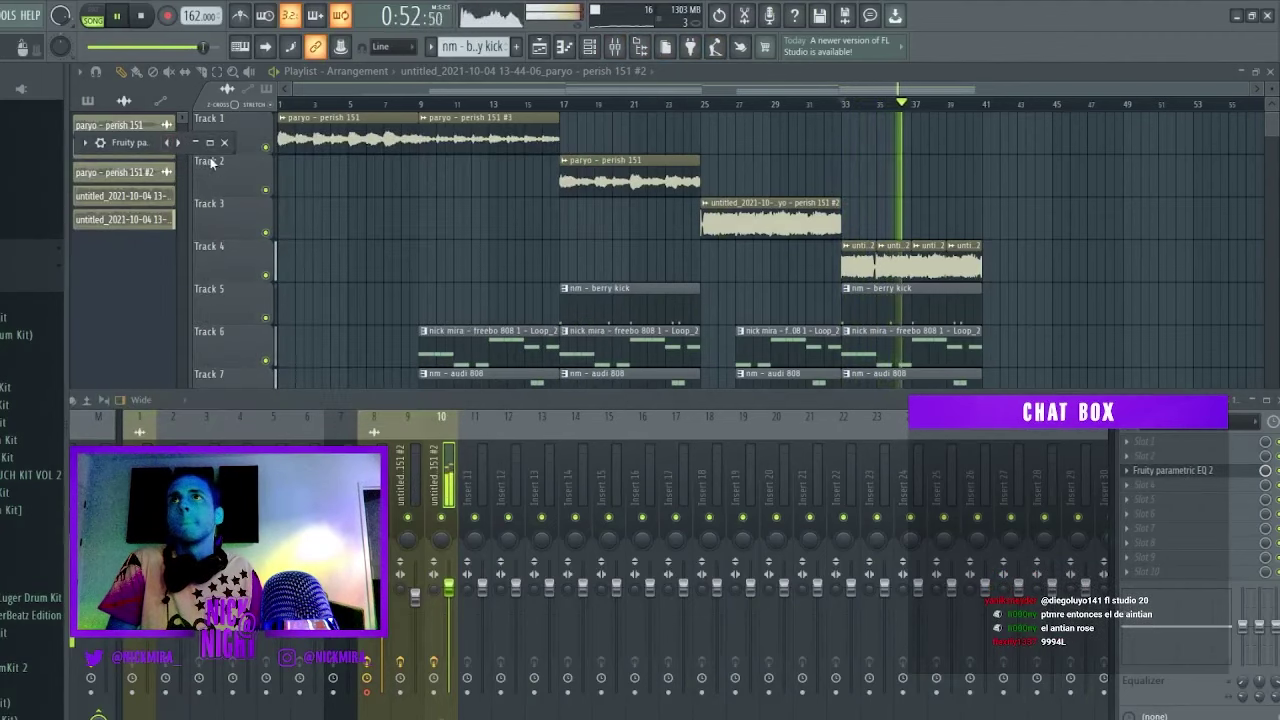
pyautogui.doubleClick(151, 145)
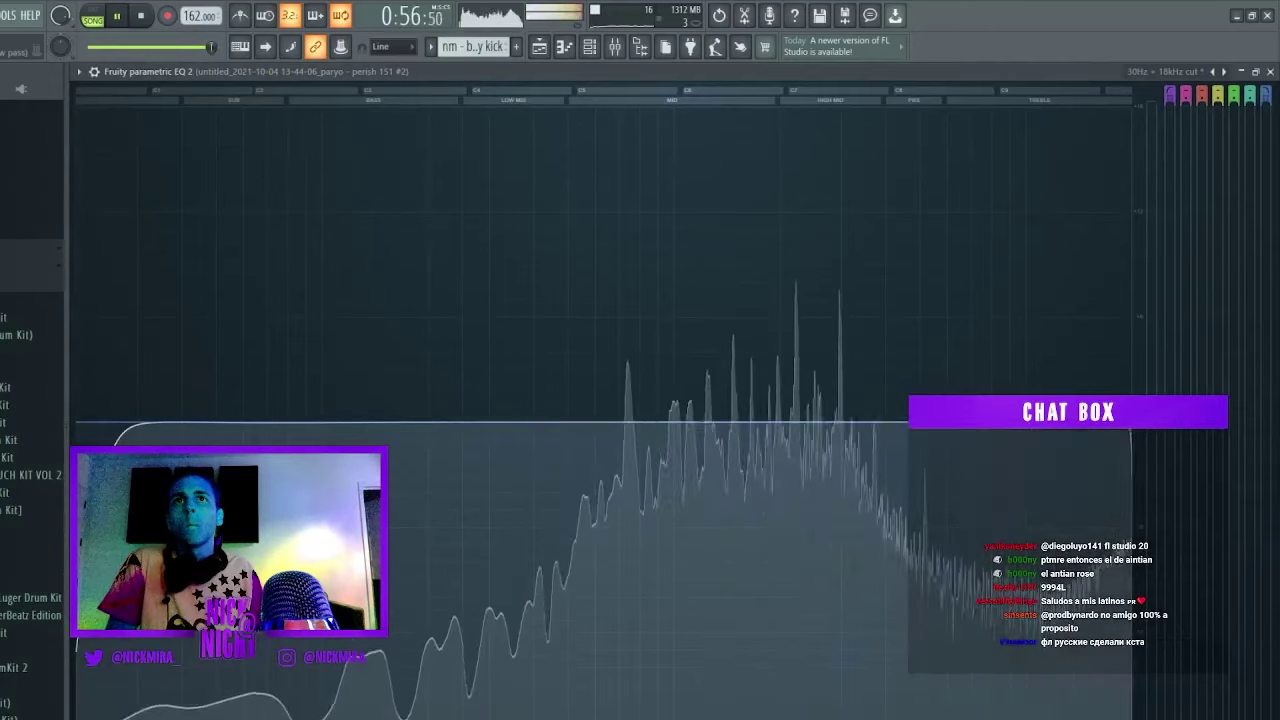
pyautogui.moveTo(805, 422); pyautogui.dragTo(775, 422)
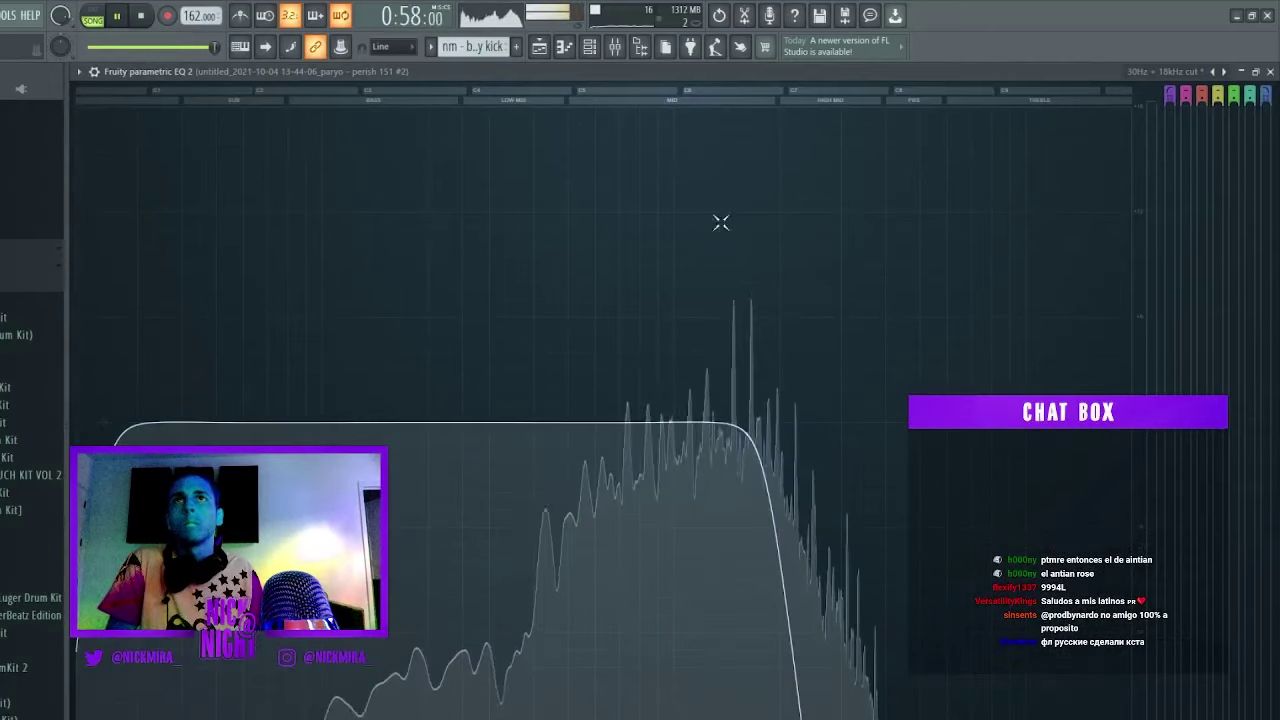
# Shrink the equalizer window, play from bar 33 and raise the high cut slightly, then close the equalizer.
pyautogui.doubleClick(624, 75)
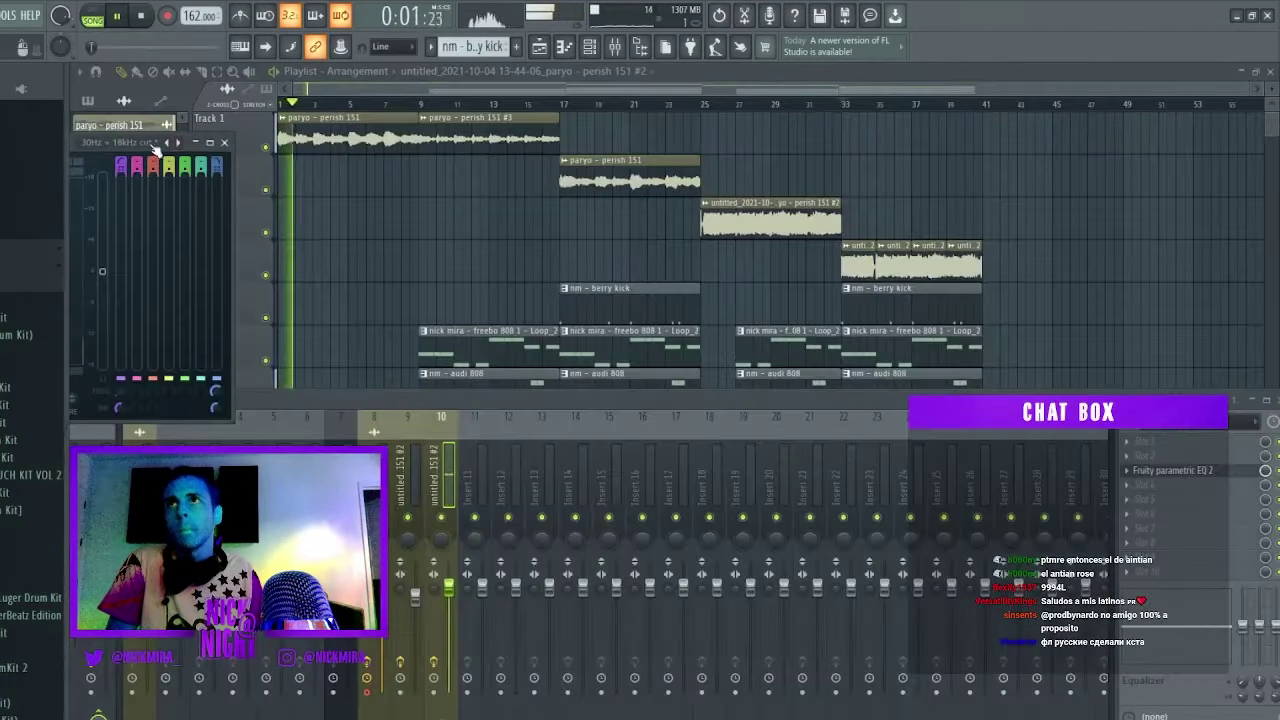
pyautogui.moveTo(233, 135); pyautogui.dragTo(533, 118)
pyautogui.moveTo(305, 132); pyautogui.dragTo(867, 281)
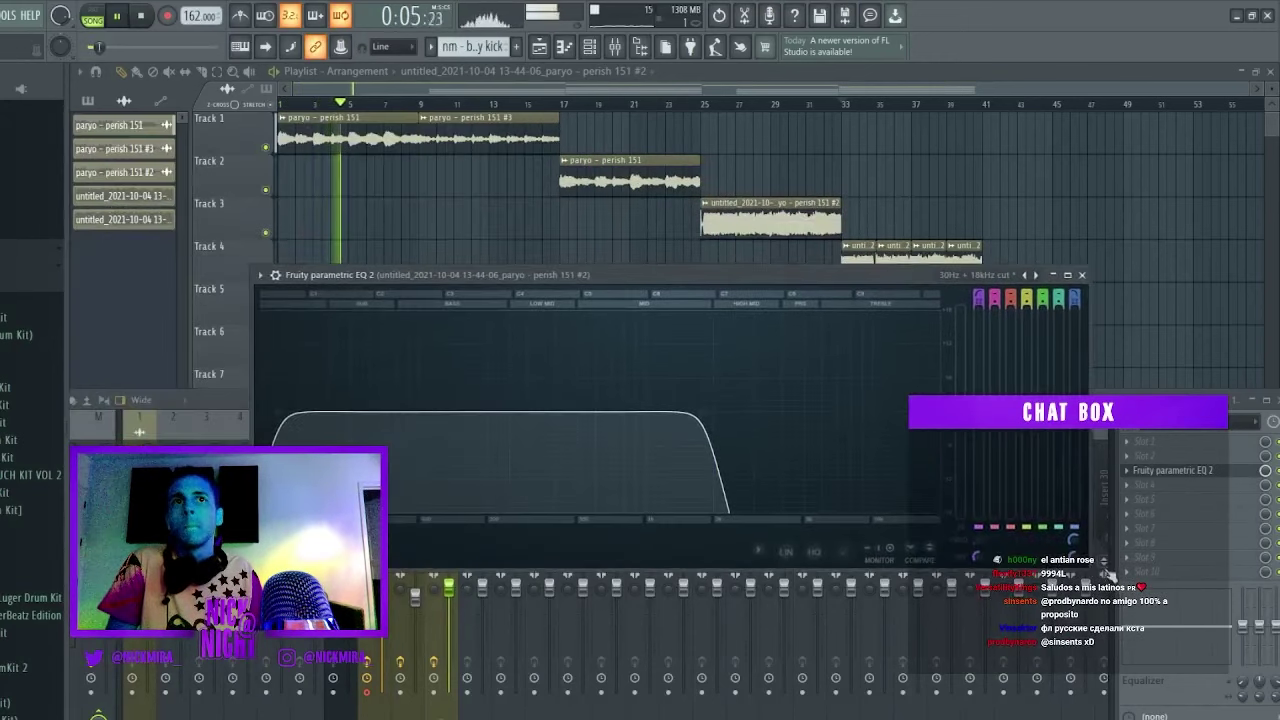
pyautogui.moveTo(1090, 565); pyautogui.dragTo(1000, 500)
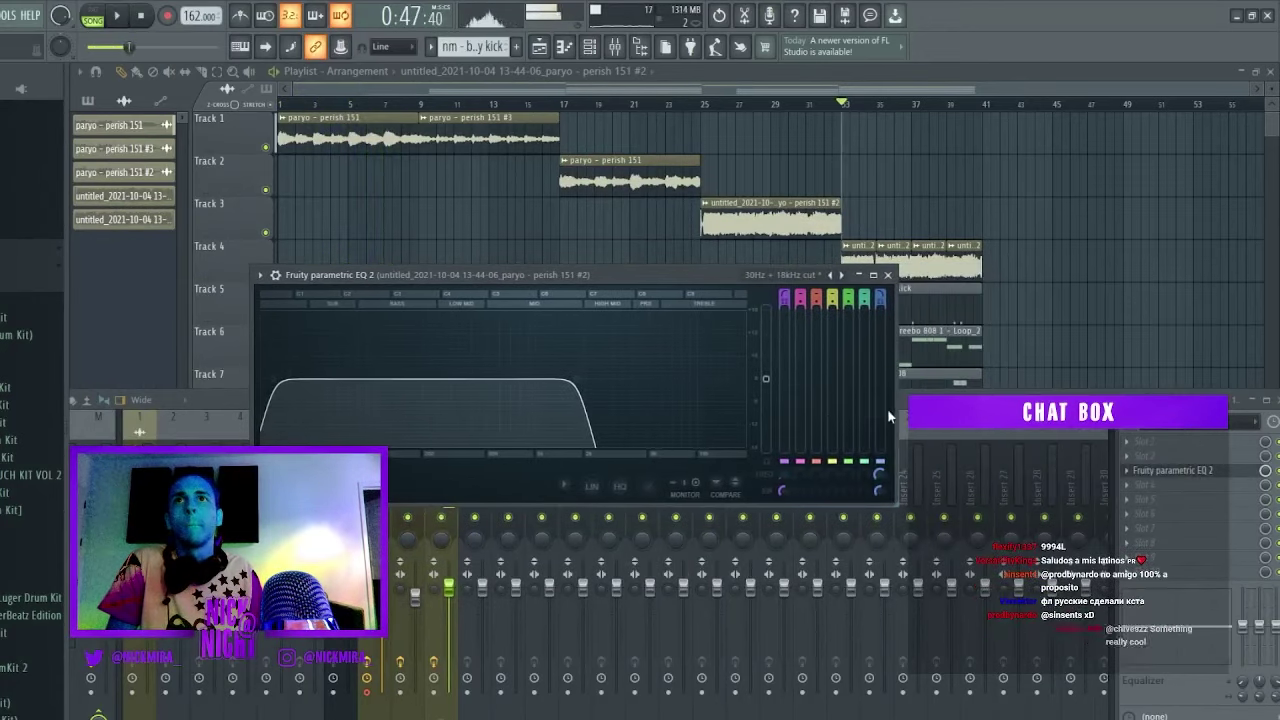
pyautogui.press('space')
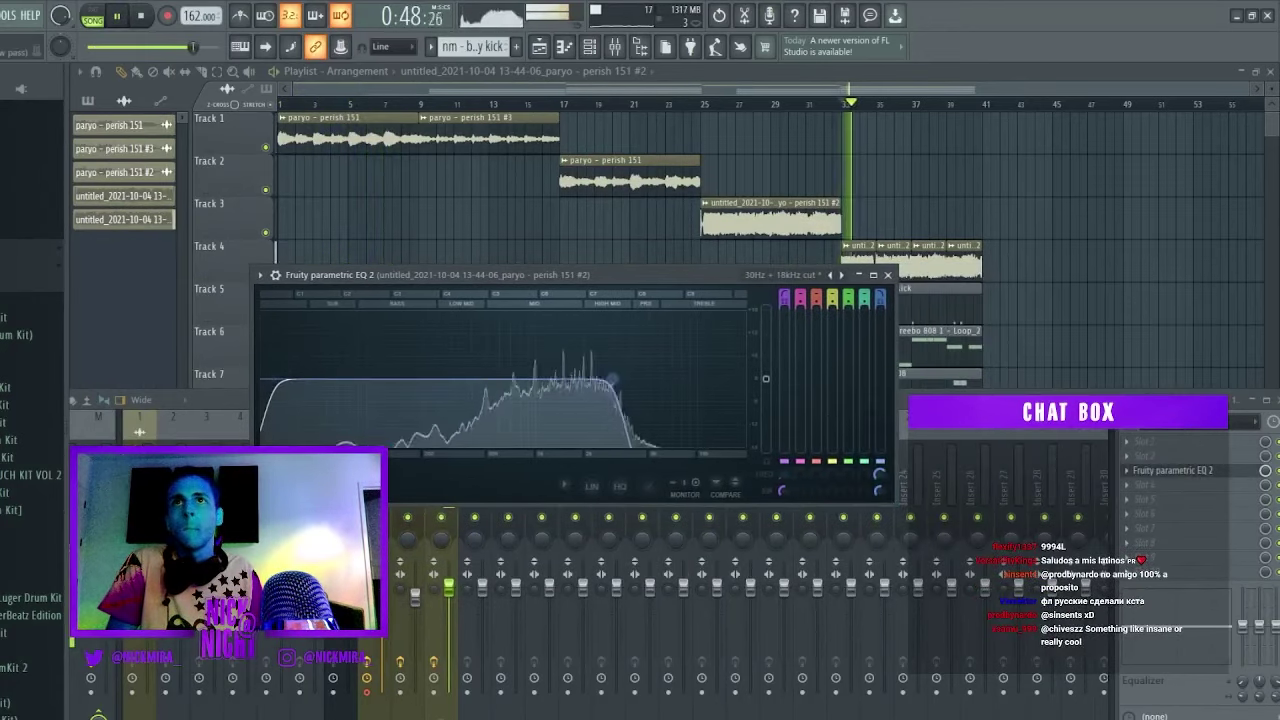
pyautogui.press('Escape')
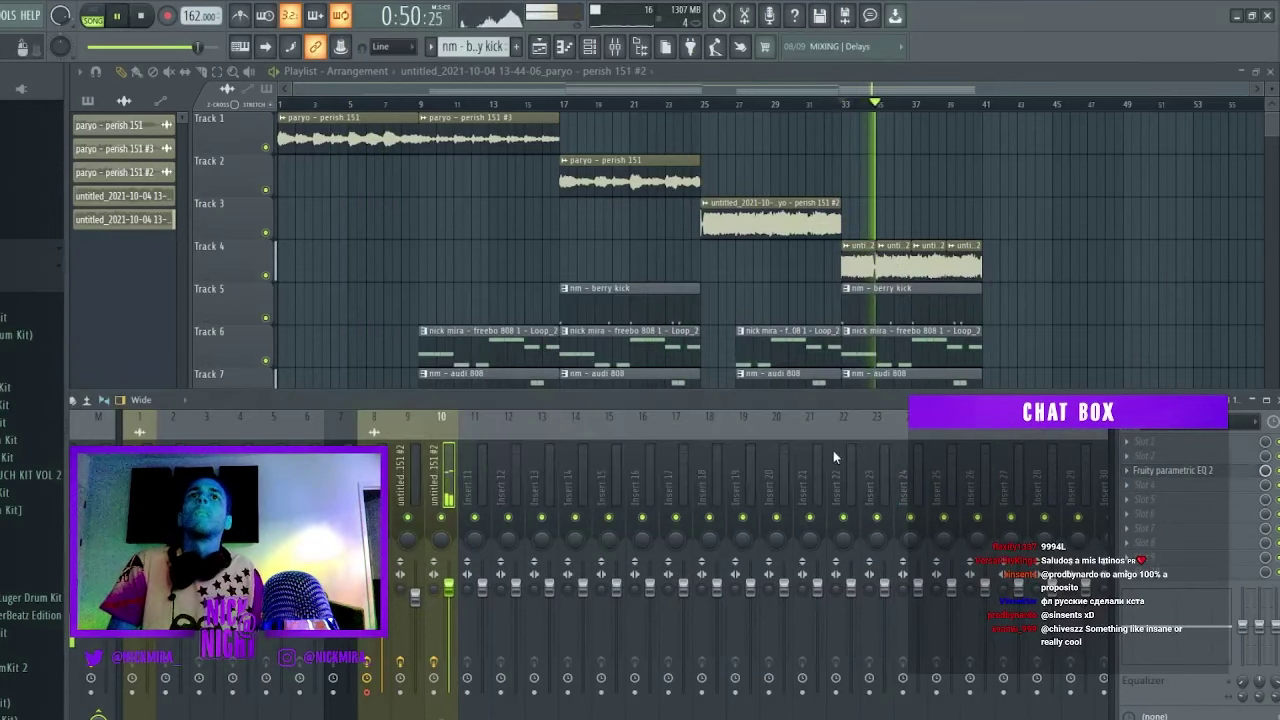
# Try a copy of the rendered track 3 clip at bar 33.
pyautogui.keyDown('ctrl'); pyautogui.click(779, 235); pyautogui.keyUp('ctrl')
pyautogui.hotkey('ctrl', 'b')
pyautogui.hotkey('ctrl', 'd')
pyautogui.rightClick(898, 233)
# Duplicate the paryo - perish 151 #3 clip along track 1, keeping only the copy at bar 33.
pyautogui.keyDown('ctrl'); pyautogui.click(506, 144); pyautogui.keyUp('ctrl')
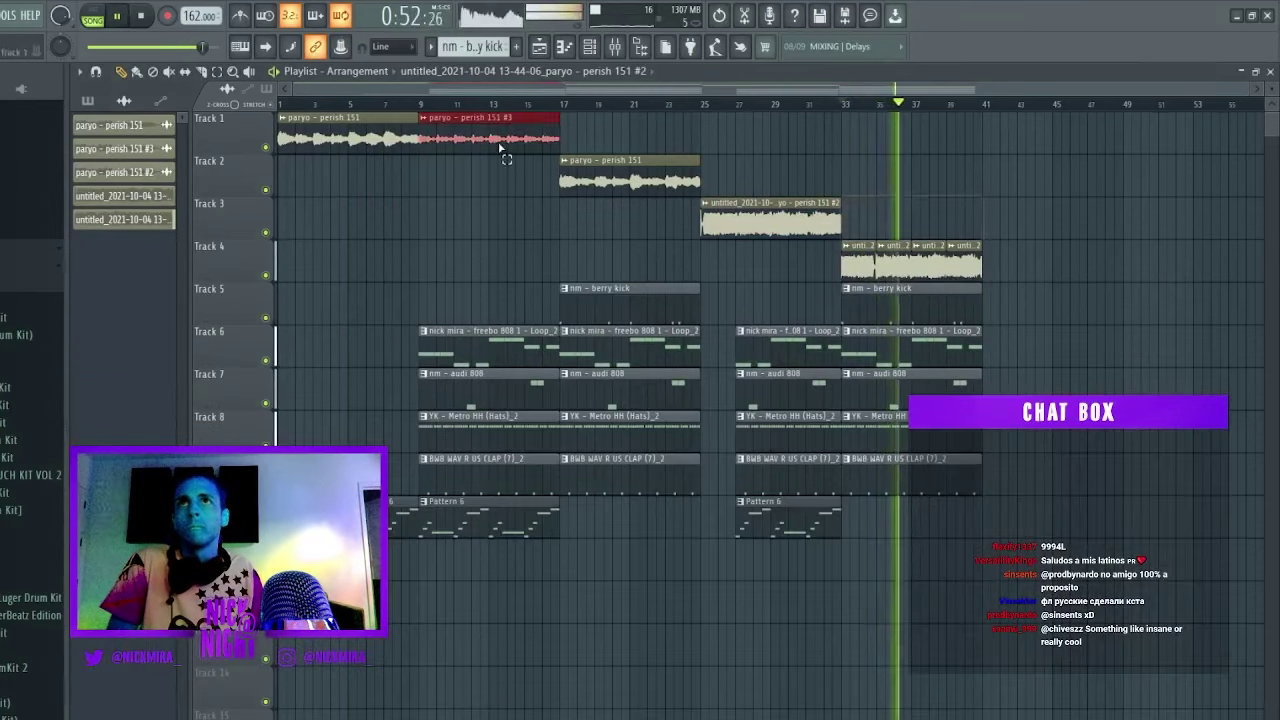
pyautogui.hotkey('ctrl', 'b')
pyautogui.hotkey('ctrl', 'b')
pyautogui.hotkey('ctrl', 'b')
pyautogui.rightClick(592, 143)
pyautogui.rightClick(755, 138)
pyautogui.hotkey('ctrl', 'd')
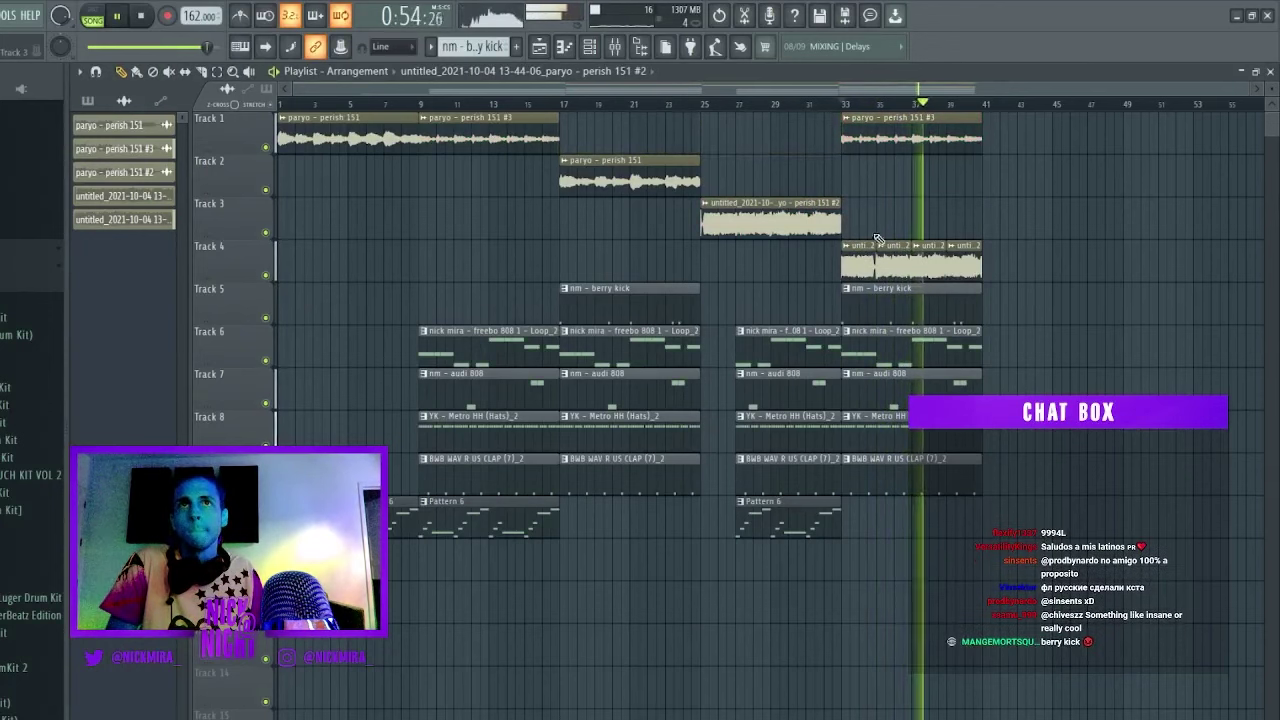
# Check the sliced clip's channel settings and copy the opening paryo - perish 151 clip to bar 41 on track 1.
pyautogui.doubleClick(860, 272)
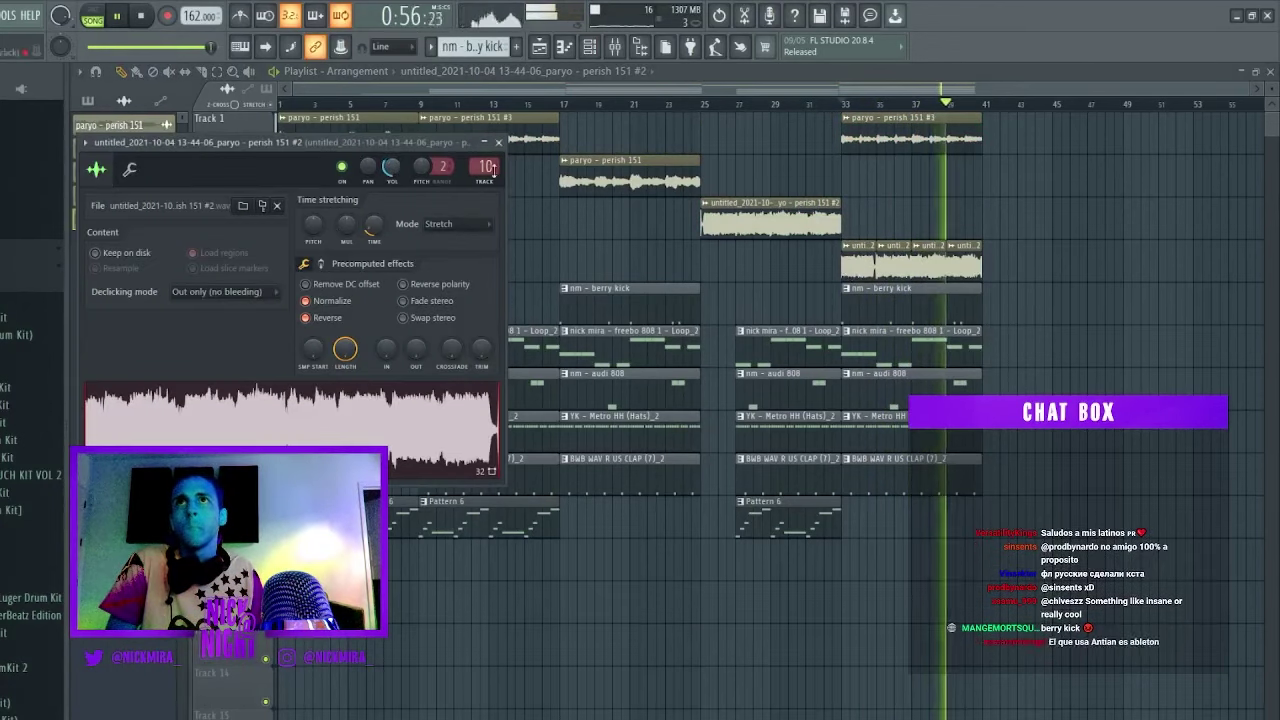
pyautogui.press('Escape')
pyautogui.moveTo(343, 140); pyautogui.dragTo(1050, 160)
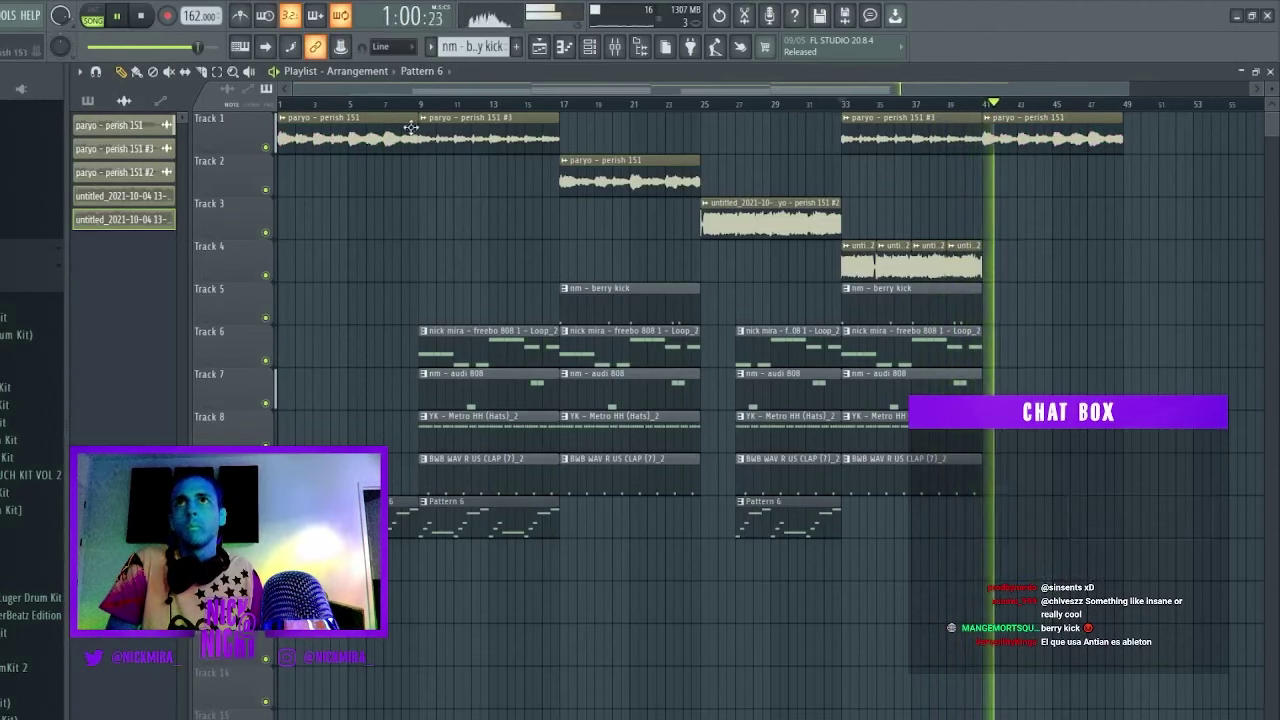
# Duplicate the whole arrangement after bar 41 and repeat that section once more, extending the song to about bar 129.
pyautogui.hotkey('ctrl', 'a')
pyautogui.hotkey('ctrl', 'b')
pyautogui.hotkey('ctrl', 'd')
pyautogui.scroll(-3, 684, 110)
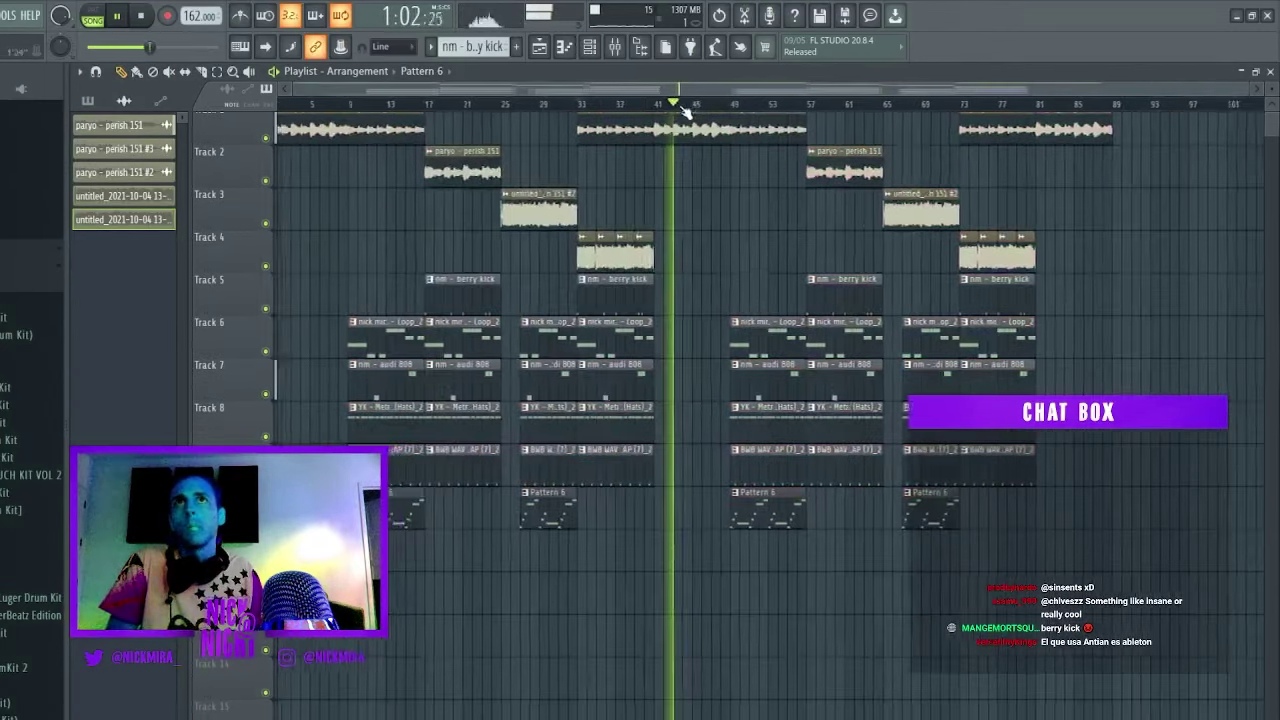
pyautogui.moveTo(748, 542); pyautogui.dragTo(1062, 118)
pyautogui.hotkey('ctrl', 'b')
pyautogui.hotkey('ctrl', 'd')
pyautogui.scroll(-3, 891, 108)
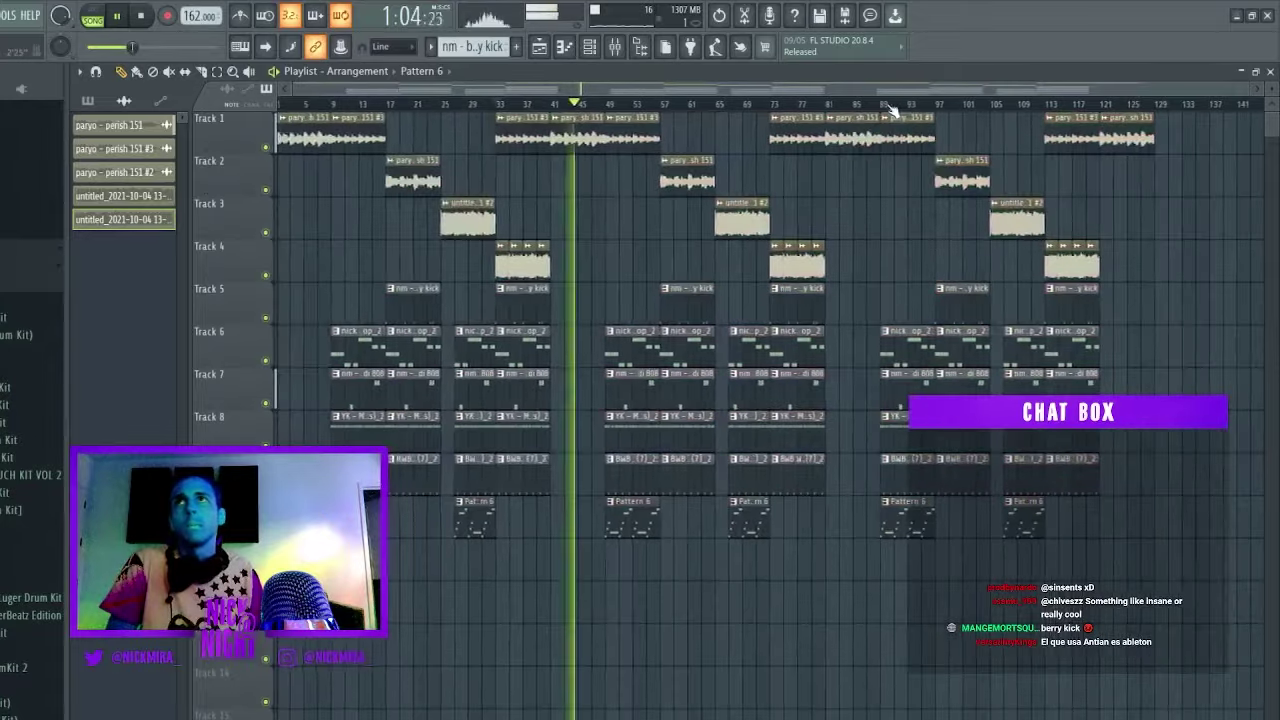
# Inspect the paryo - perish 151 #3 clip's settings and listen through the extended arrangement.
pyautogui.doubleClick(621, 143)
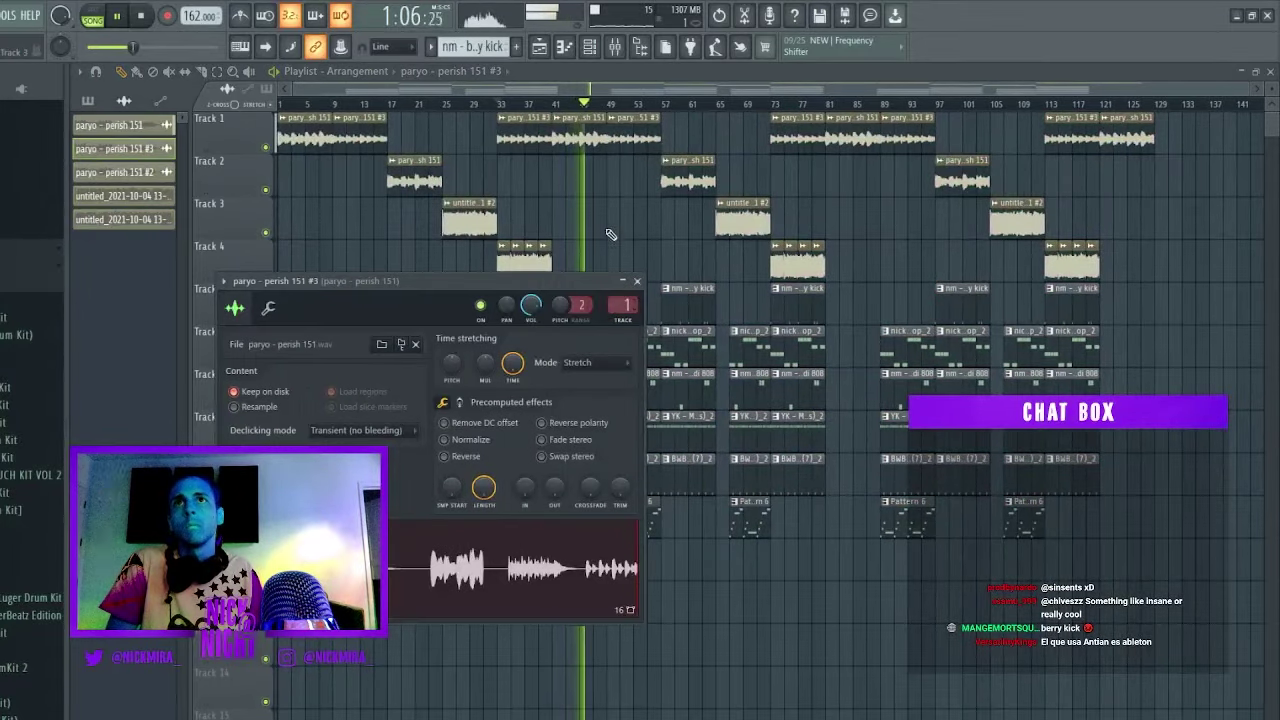
pyautogui.press('Escape')
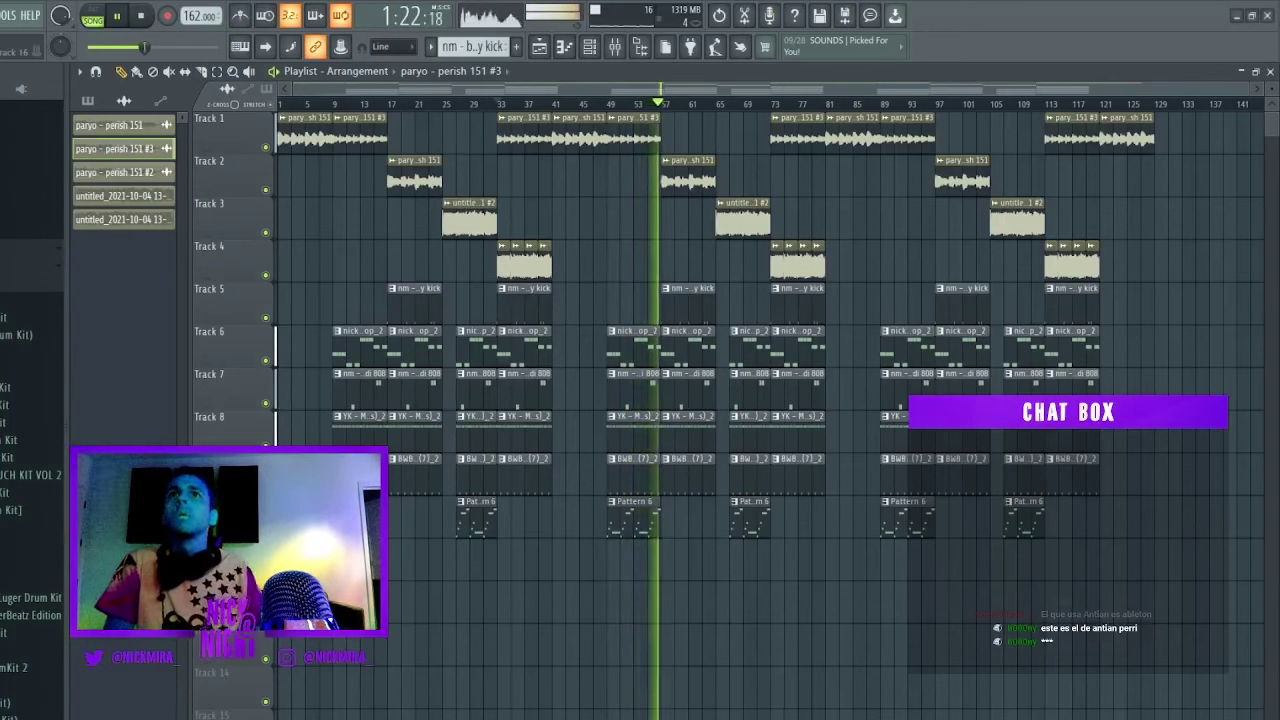
pyautogui.press('space')
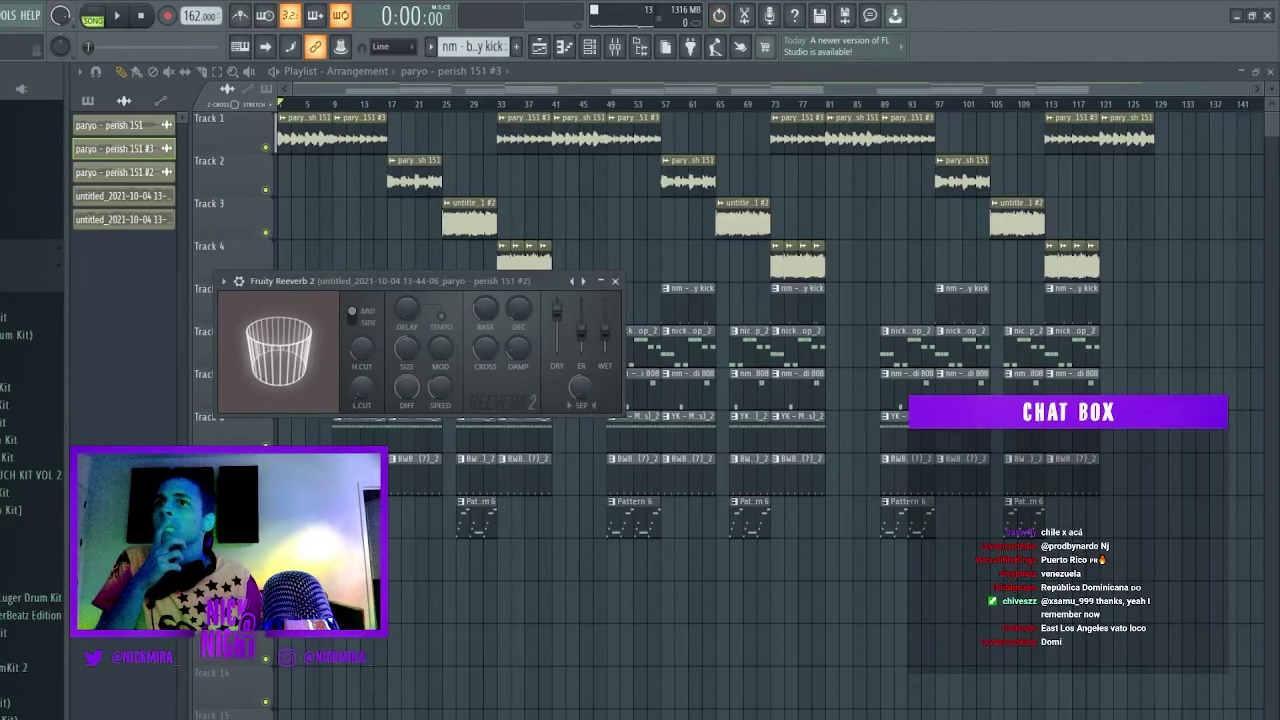
# Place the paryo - newbattle 168 loop at bar 1 on track 1, switch to song mode and set the tempo to 168 BPM.
pyautogui.moveTo(422, 178); pyautogui.dragTo(286, 140)
pyautogui.scroll(-5, 329, 106)
pyautogui.press('l')
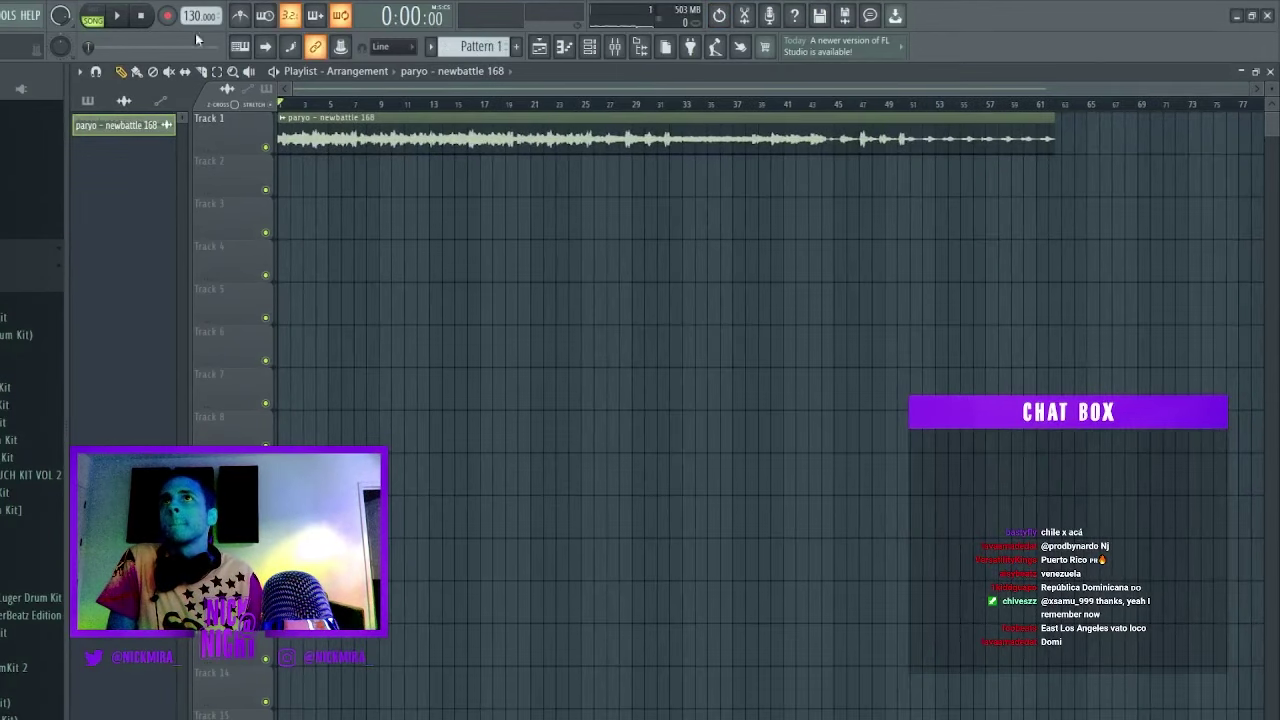
pyautogui.moveTo(190, 16); pyautogui.dragTo(190, 4)
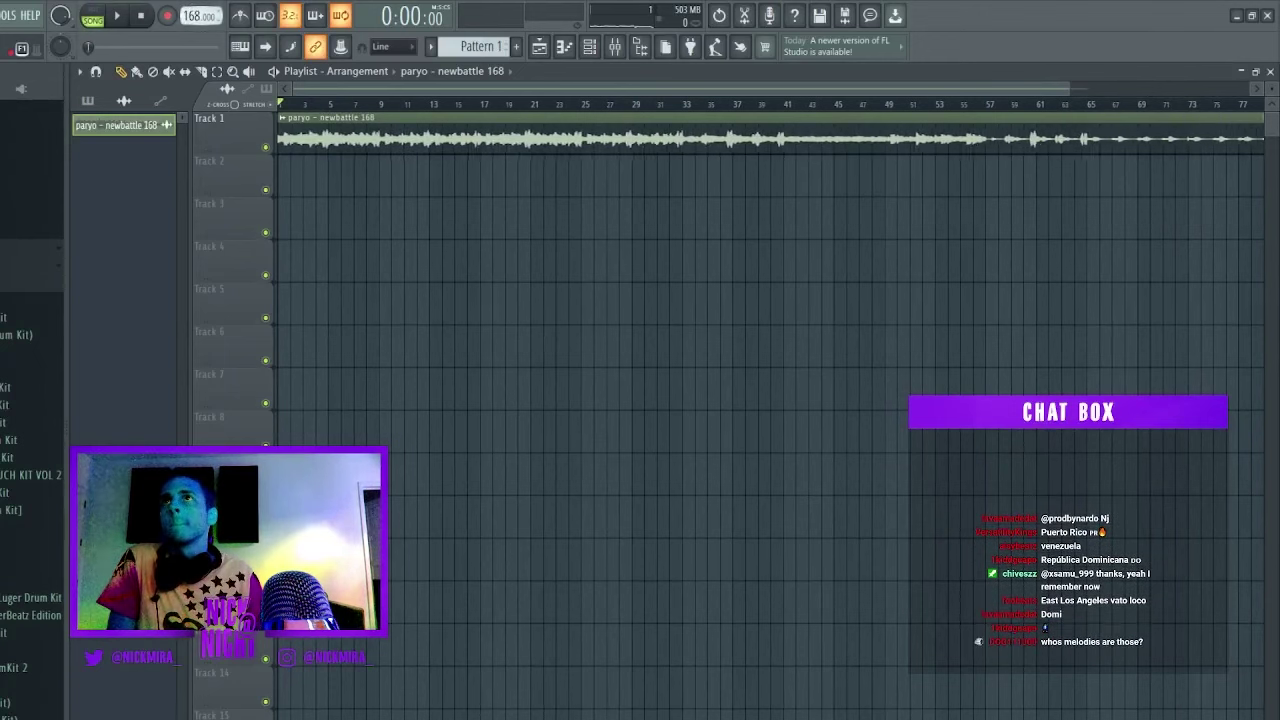
# Lay out four consecutive four-bar Pattern 1 clips on track 2, from bar 1 to bar 17.
pyautogui.click(87, 101)
pyautogui.click(344, 180)
pyautogui.moveTo(344, 180)
pyautogui.mouseDown()
pyautogui.moveTo(292, 178)
pyautogui.moveTo(328, 184)
pyautogui.mouseUp()
pyautogui.hotkey('ctrl', 'b')
pyautogui.hotkey('ctrl', 'b')
pyautogui.hotkey('ctrl', 'b')
pyautogui.hotkey('ctrl', 'b')
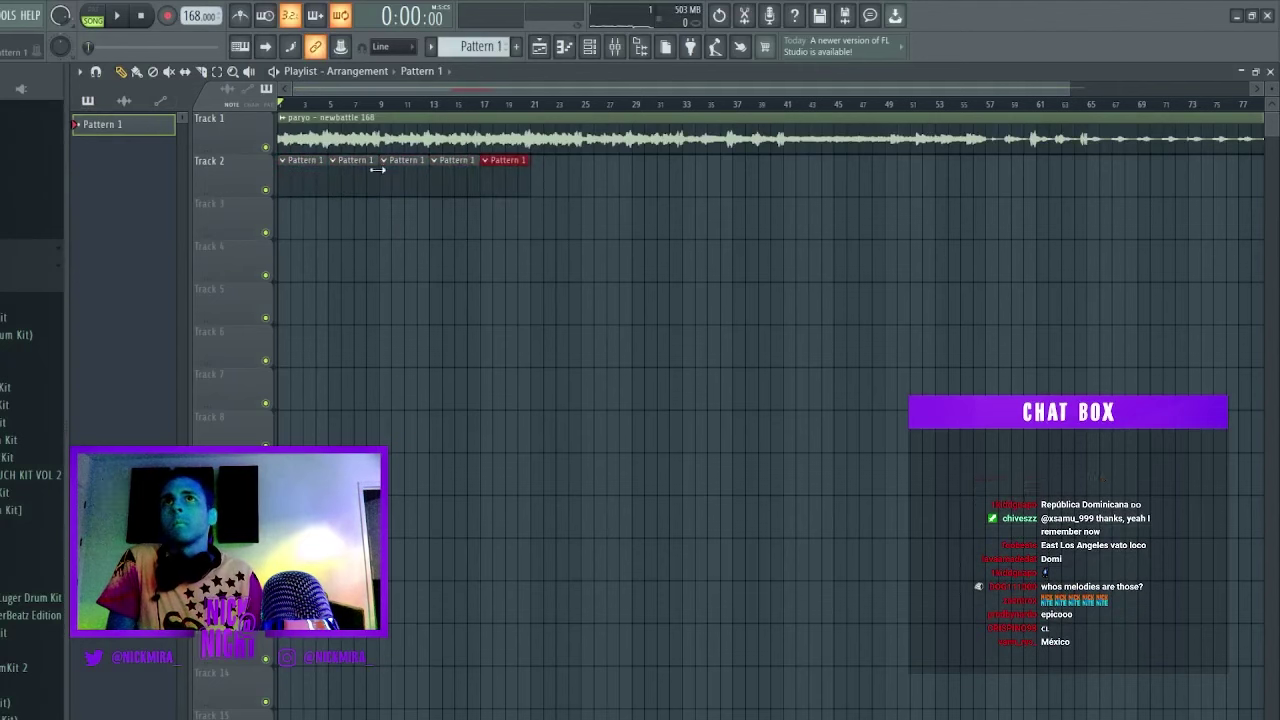
pyautogui.hotkey('ctrl', 'd')
pyautogui.rightClick(497, 180)
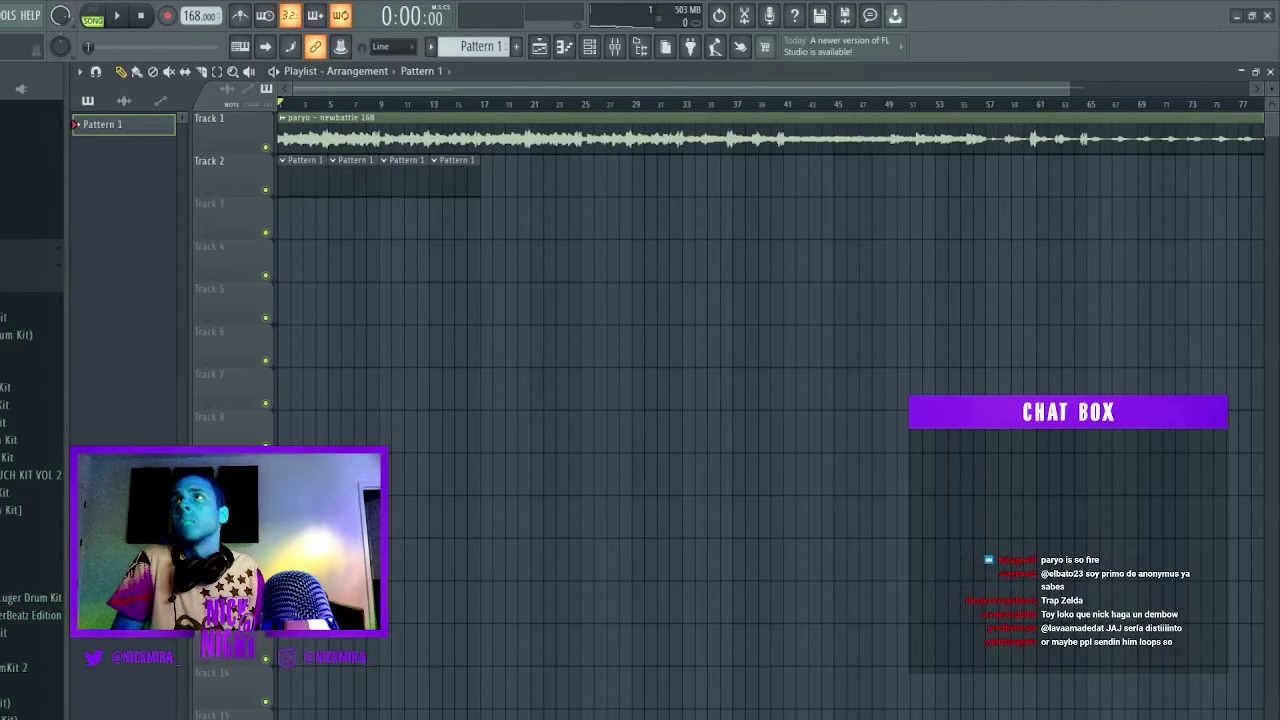
# Start a new project with the Nash_vIRAL_(Guitar)_176 loop at bar 1 on track 1, playing in song mode at 176 BPM.
pyautogui.hotkey('ctrl', 'n')
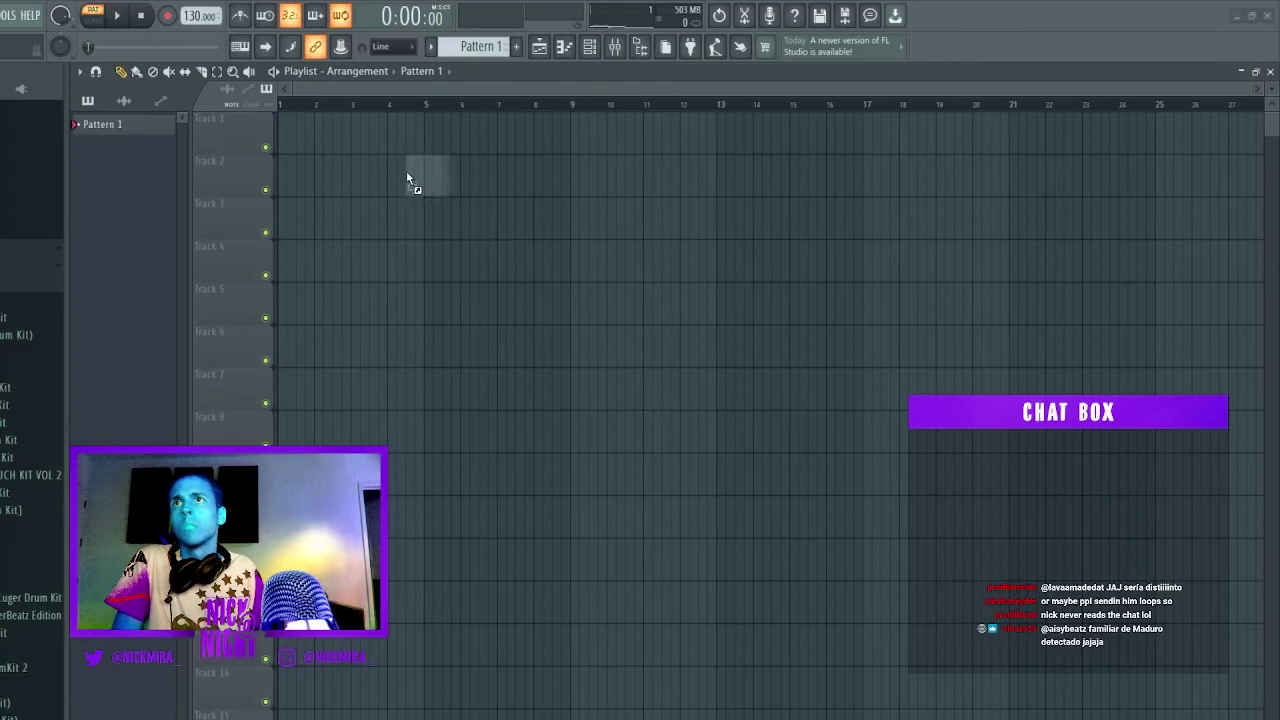
pyautogui.moveTo(406, 174); pyautogui.dragTo(292, 136)
pyautogui.click(93, 17)
pyautogui.press('space')
pyautogui.moveTo(201, 16); pyautogui.dragTo(201, 0)
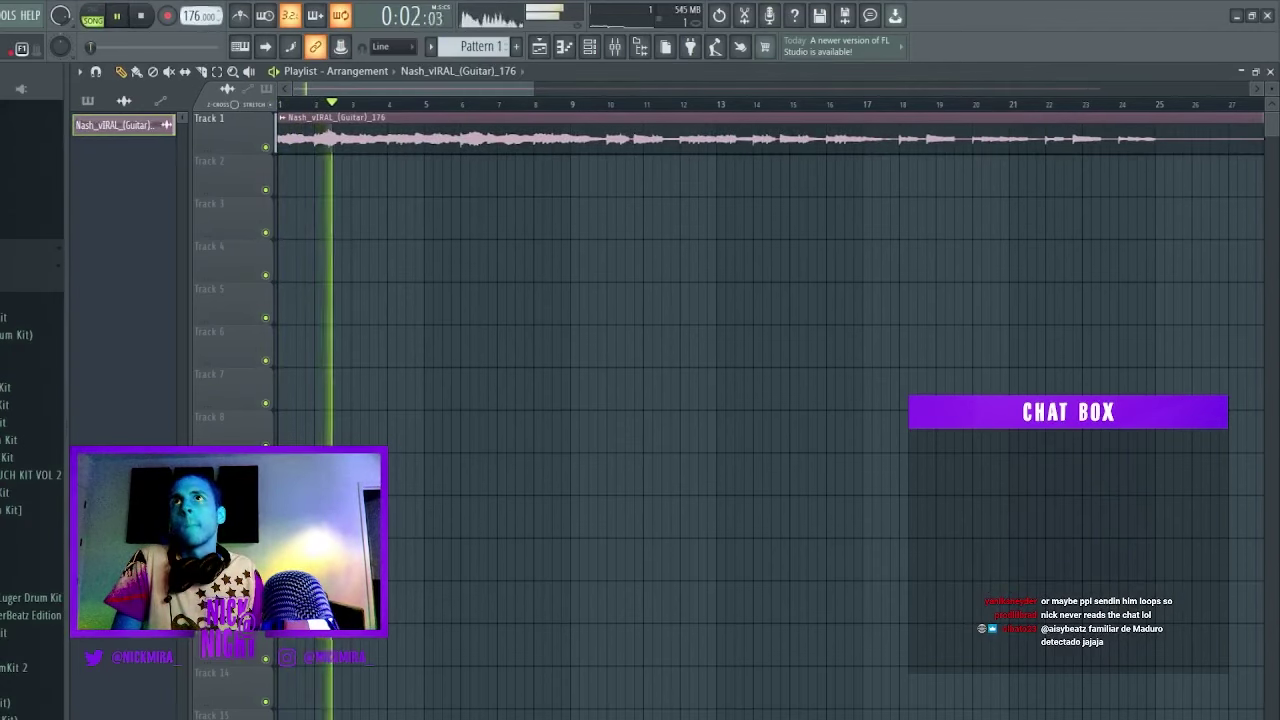
# Add a one-bar Pattern 1 clip at bar 1 on track 2.
pyautogui.click(88, 101)
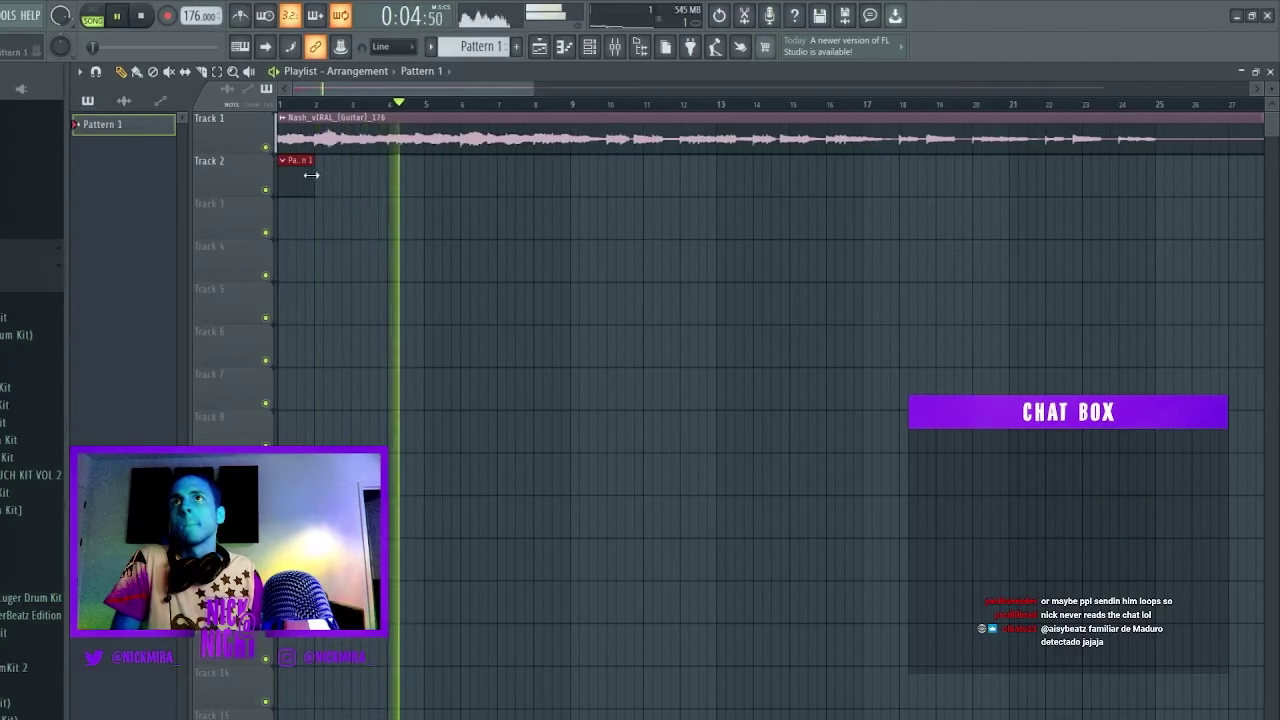